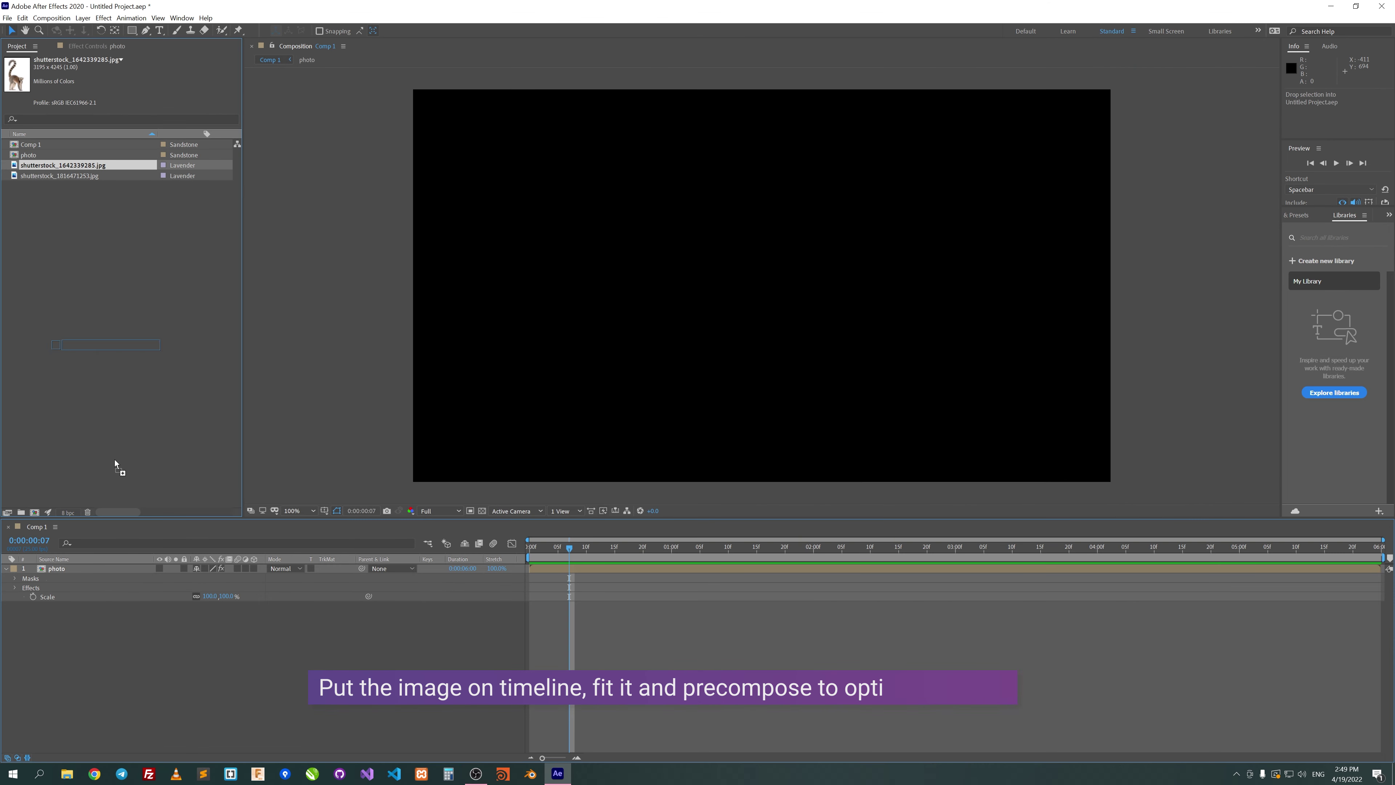
Add shutterstock_1642339285.jpg to Comp 1, scale it to 41% and centre it in the frame
{"action": "left_click_drag", "start_coordinate": [53, 167], "coordinate": [670, 412]}
{"action": "key", "text": "s"}
{"action": "left_click_drag", "start_coordinate": [220, 615], "coordinate": [187, 616]}
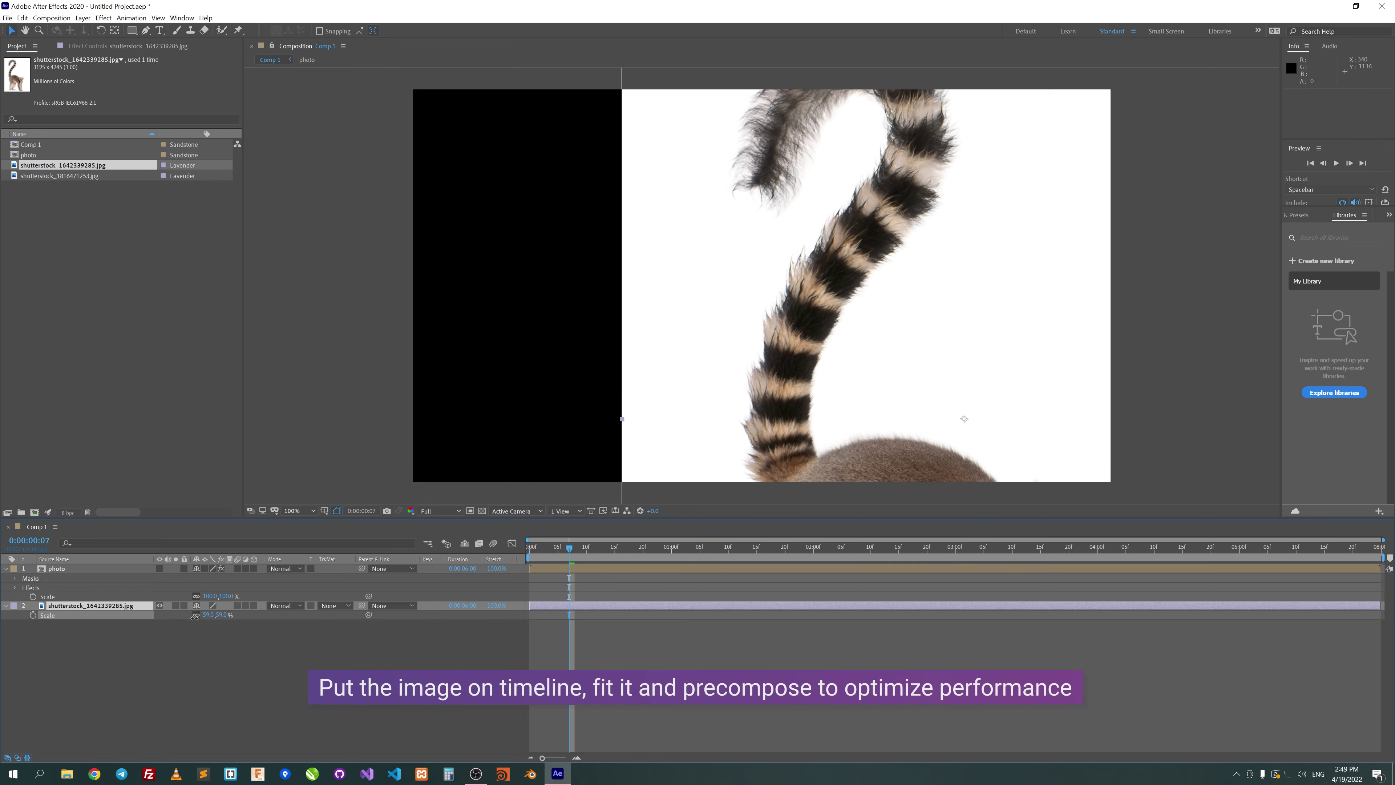
{"action": "left_click_drag", "start_coordinate": [946, 353], "coordinate": [771, 353]}
{"action": "left_click_drag", "start_coordinate": [205, 615], "coordinate": [202, 615]}
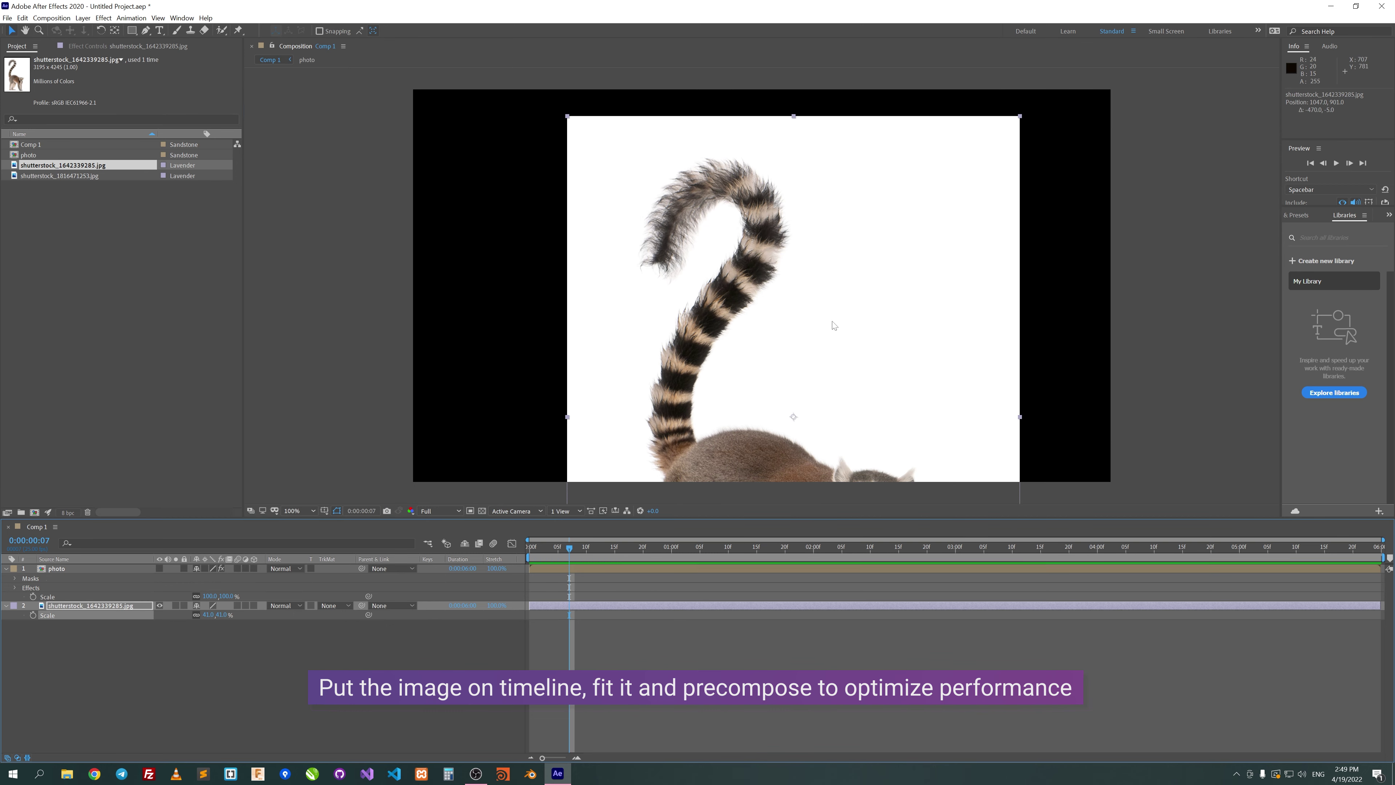
{"action": "left_click_drag", "start_coordinate": [762, 142], "coordinate": [740, 122]}
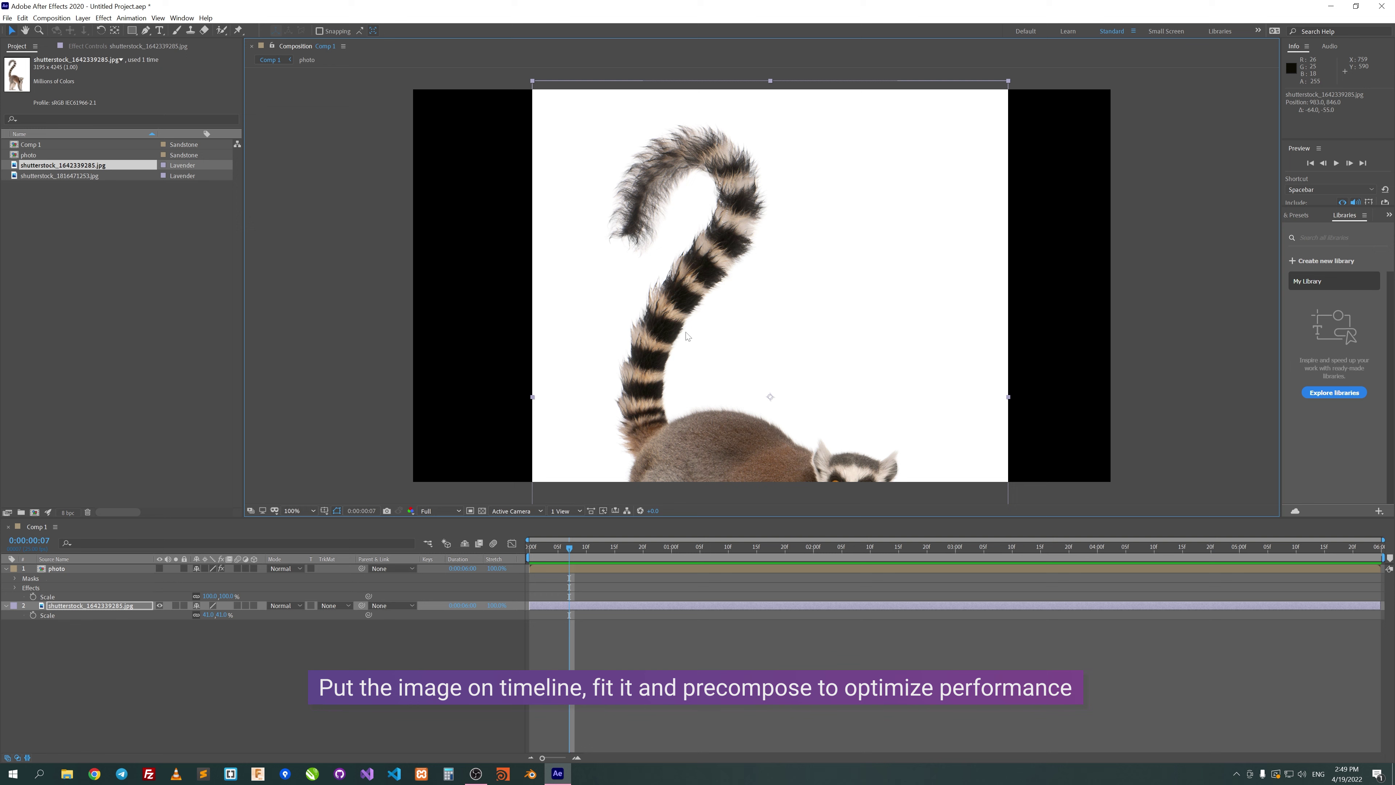
Pre-compose the lemur layer with Move all attributes
{"action": "left_click", "coordinate": [83, 17]}
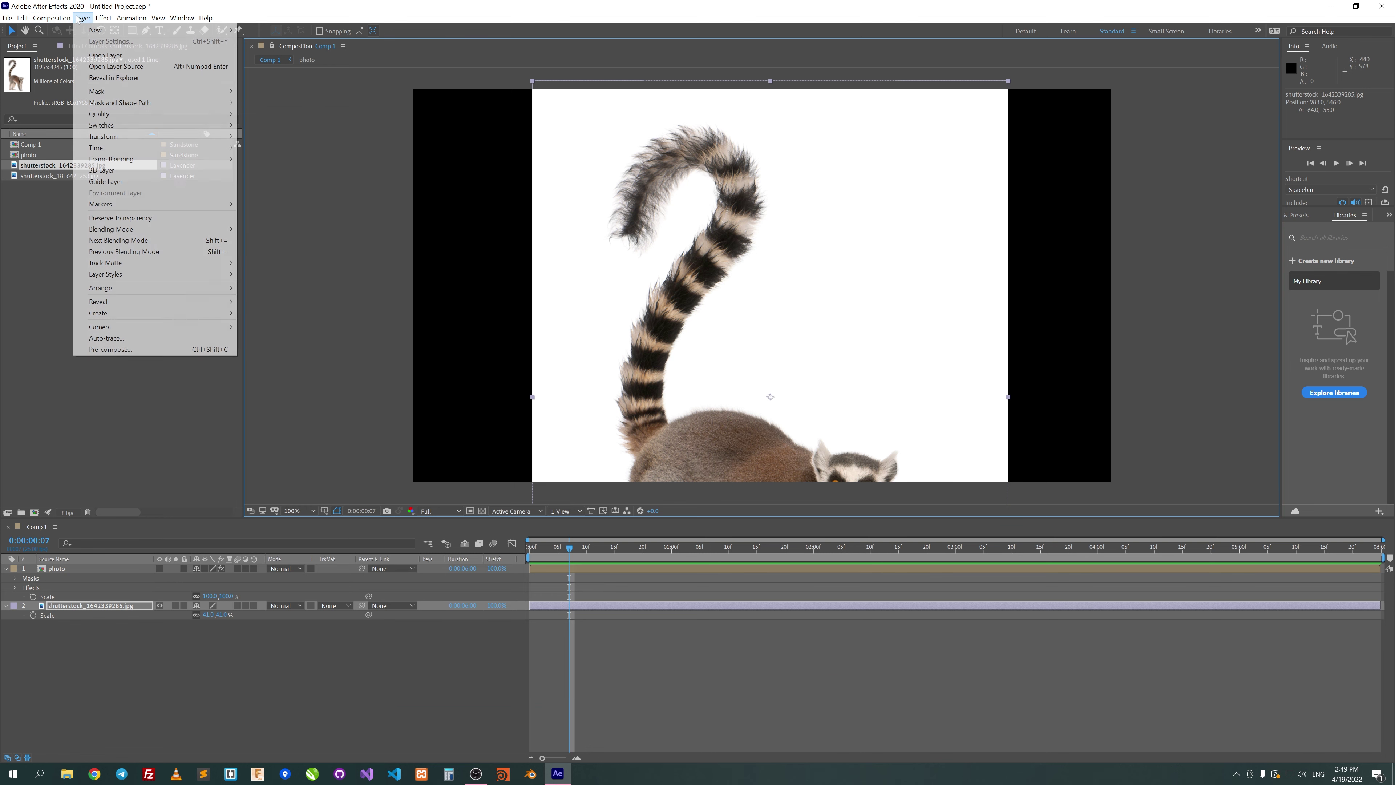
{"action": "left_click", "coordinate": [109, 349]}
{"action": "left_click", "coordinate": [603, 396]}
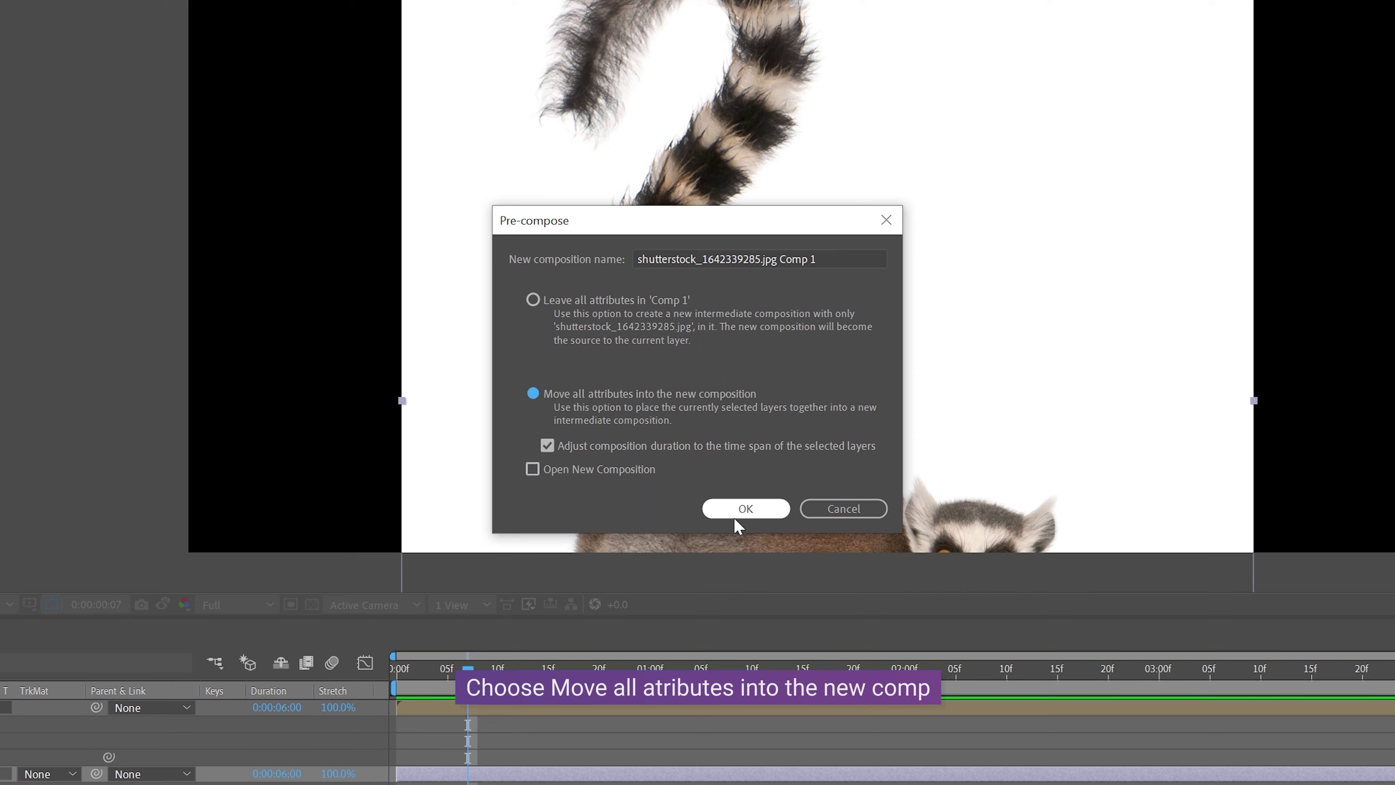
{"action": "left_click", "coordinate": [737, 512]}
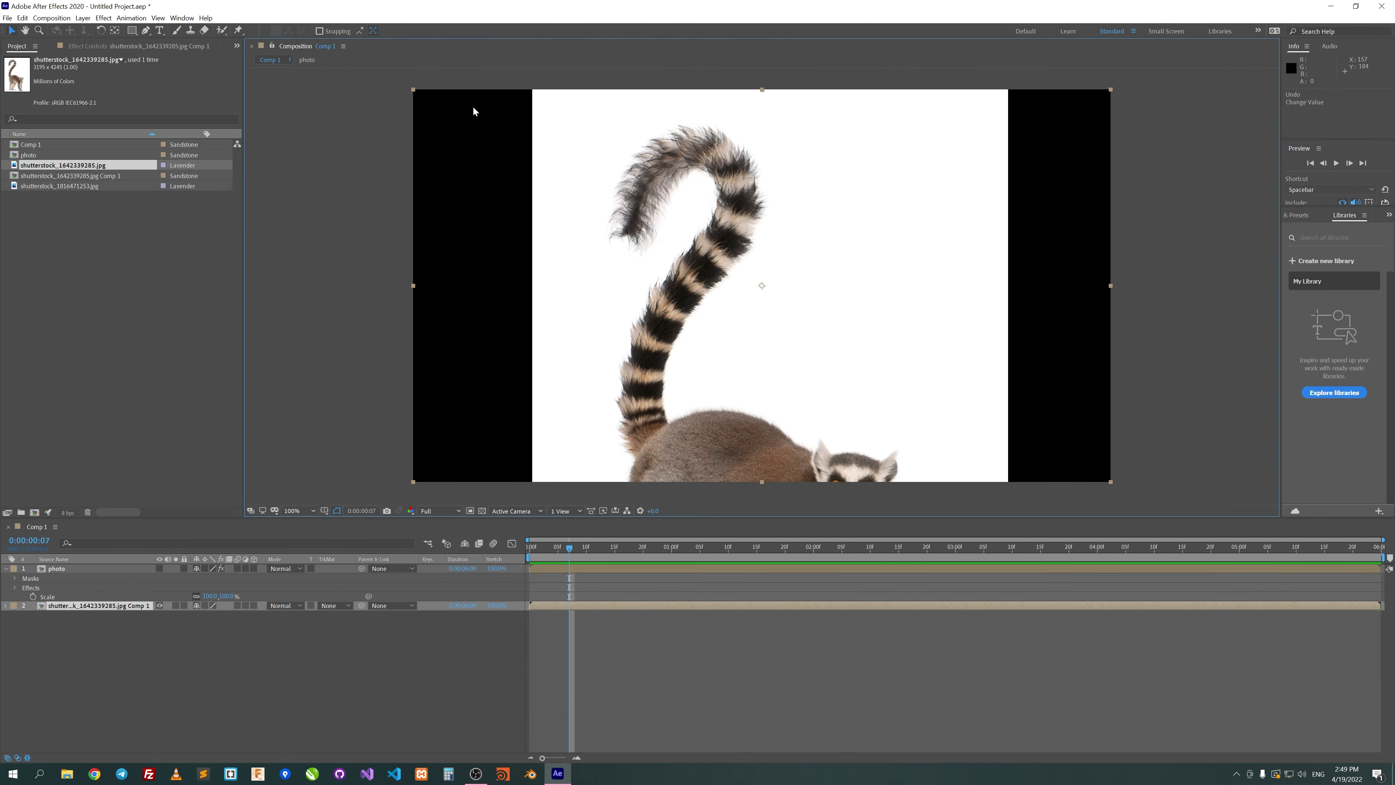
Apply irrealix loopFlow to the precomp and place the first Pen mask point at the tail base
{"action": "right_click", "coordinate": [127, 130]}
{"action": "mouse_move", "coordinate": [162, 429]}
{"action": "left_click", "coordinate": [324, 429]}
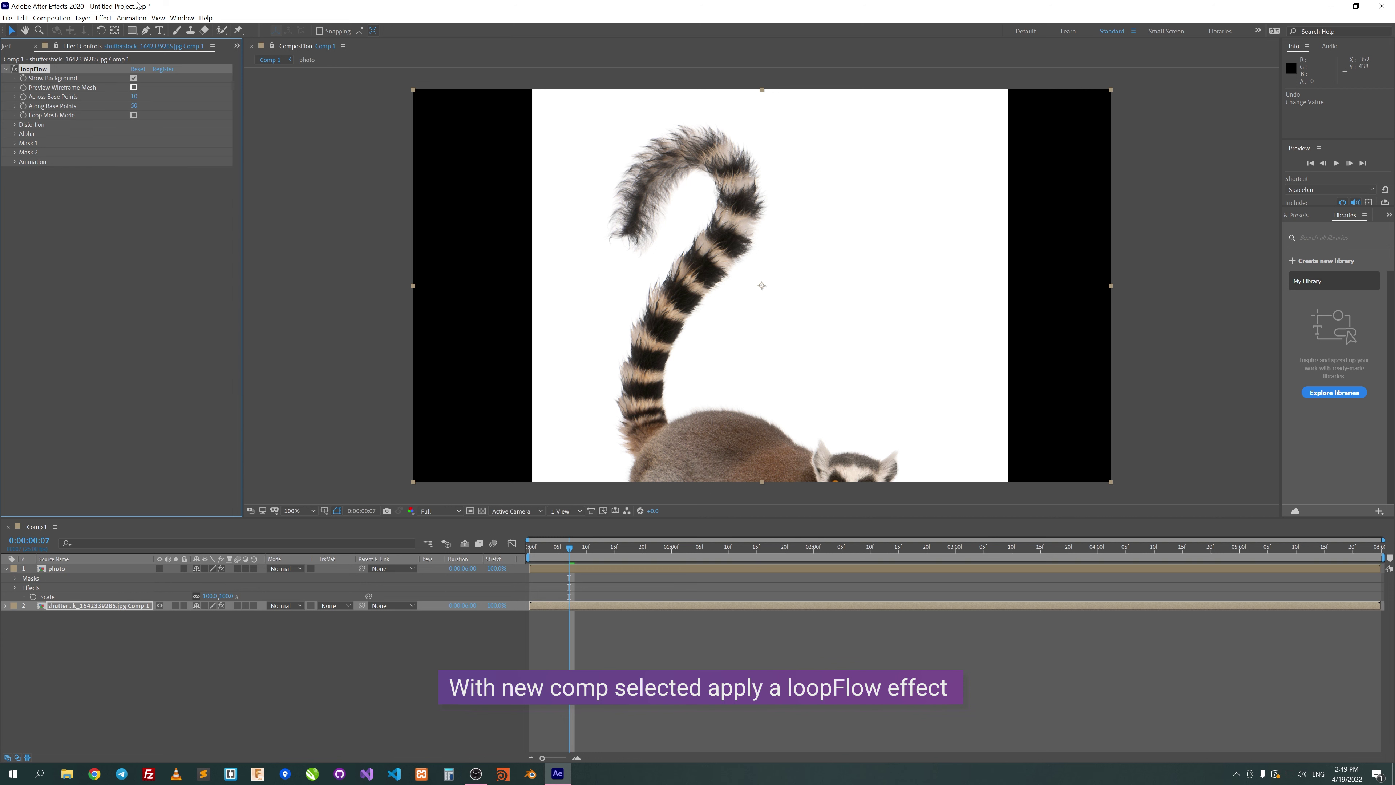
{"action": "left_click", "coordinate": [147, 31]}
{"action": "left_click", "coordinate": [626, 458]}
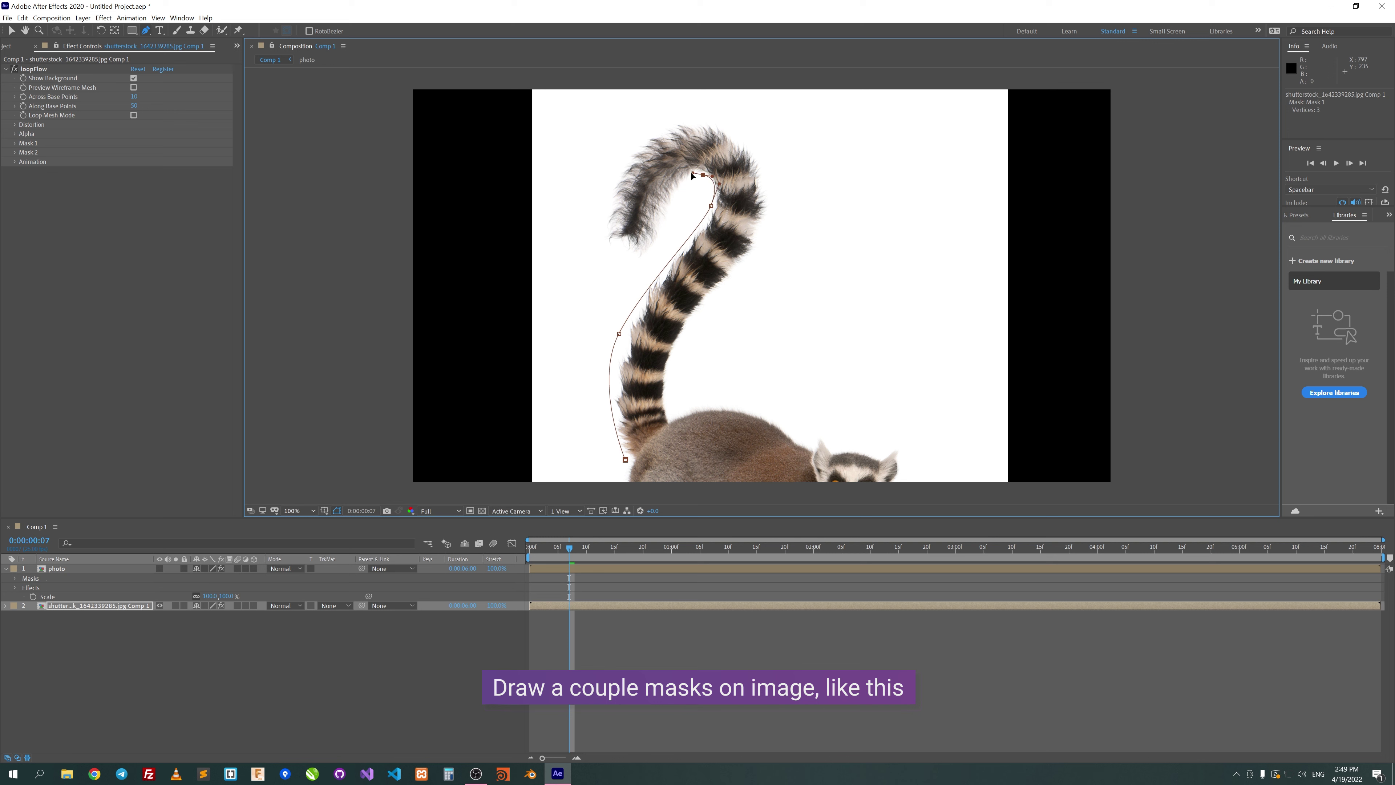
Draw a second curved Pen mask along the tail and around its tip
{"action": "left_click", "coordinate": [637, 611]}
{"action": "left_click", "coordinate": [675, 418]}
{"action": "left_click_drag", "start_coordinate": [690, 338], "coordinate": [726, 280]}
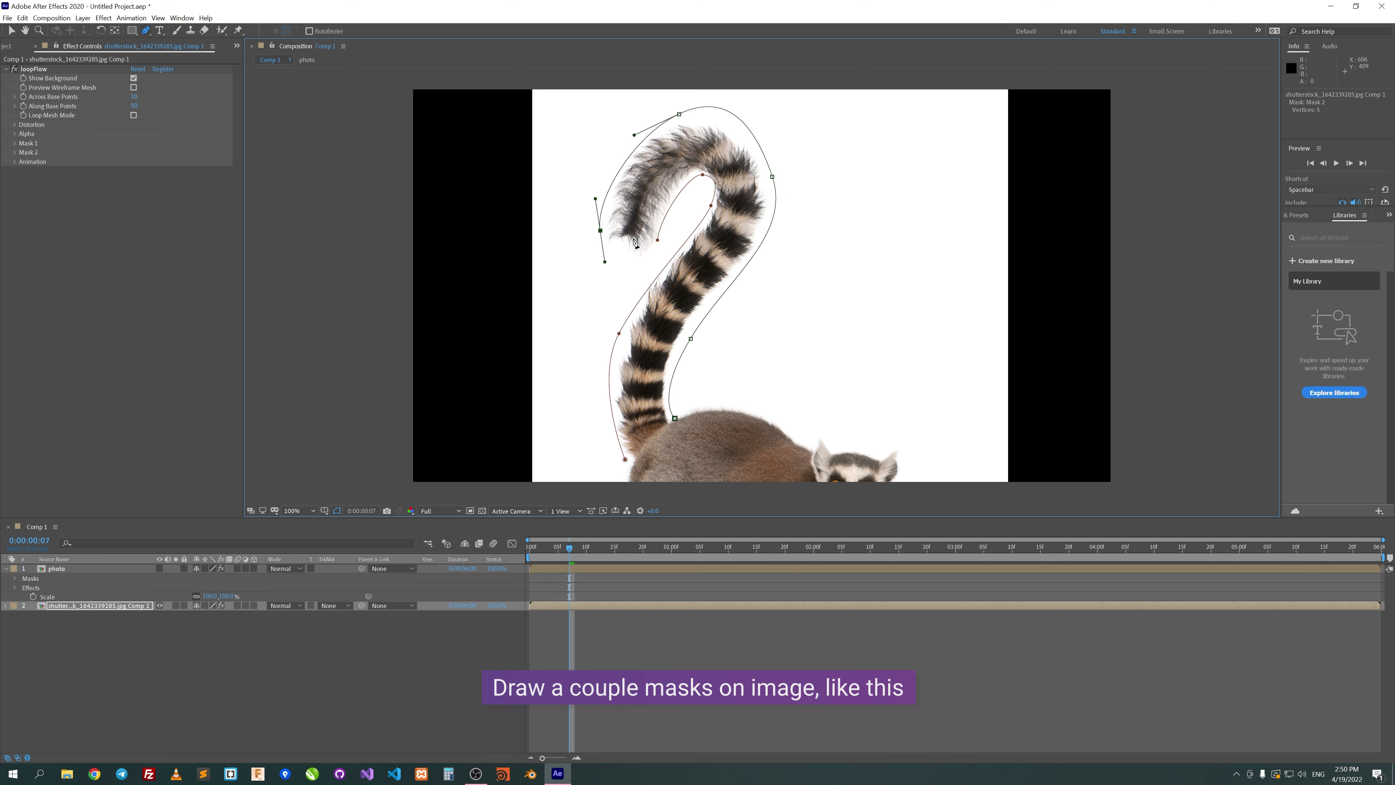
{"action": "left_click_drag", "start_coordinate": [680, 115], "coordinate": [757, 159]}
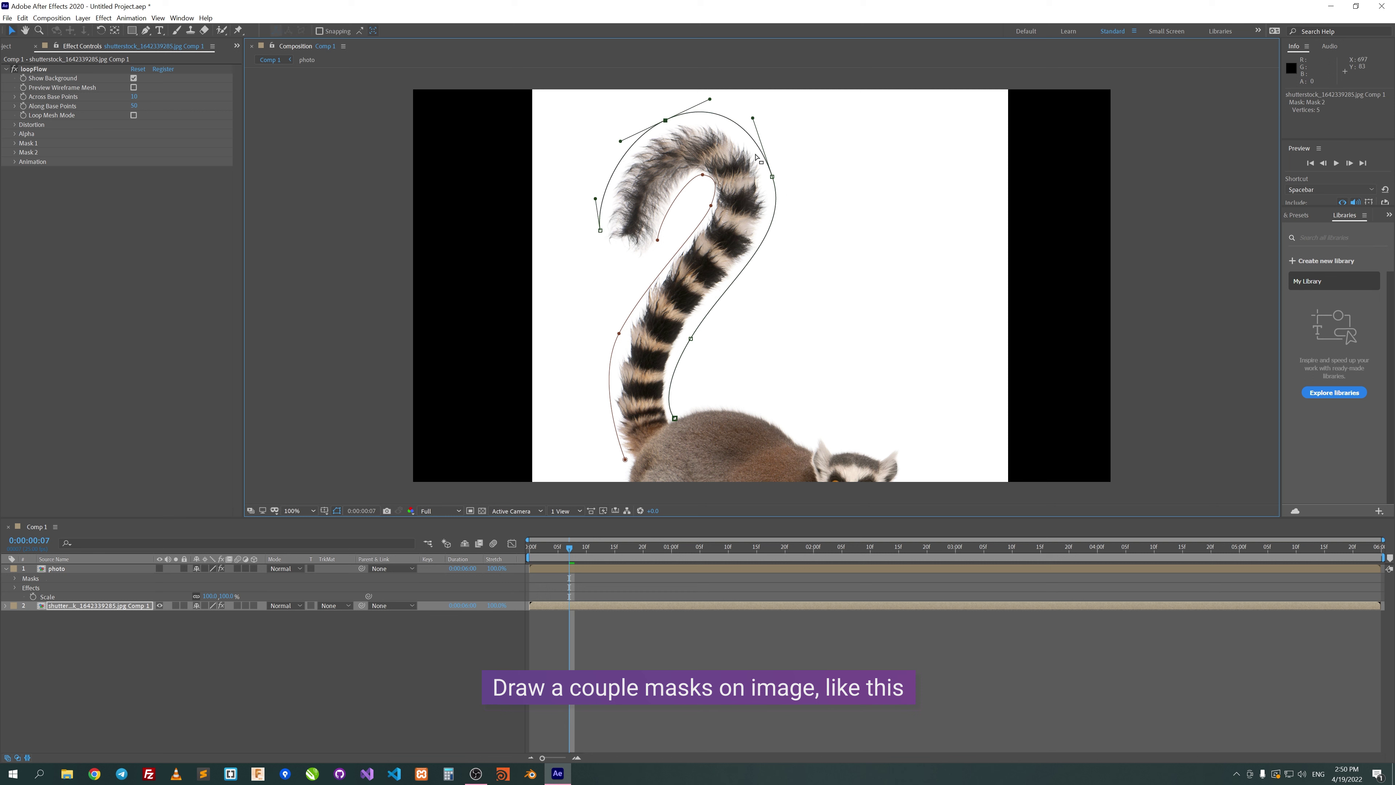
{"action": "left_click", "coordinate": [774, 177]}
{"action": "left_click", "coordinate": [704, 179]}
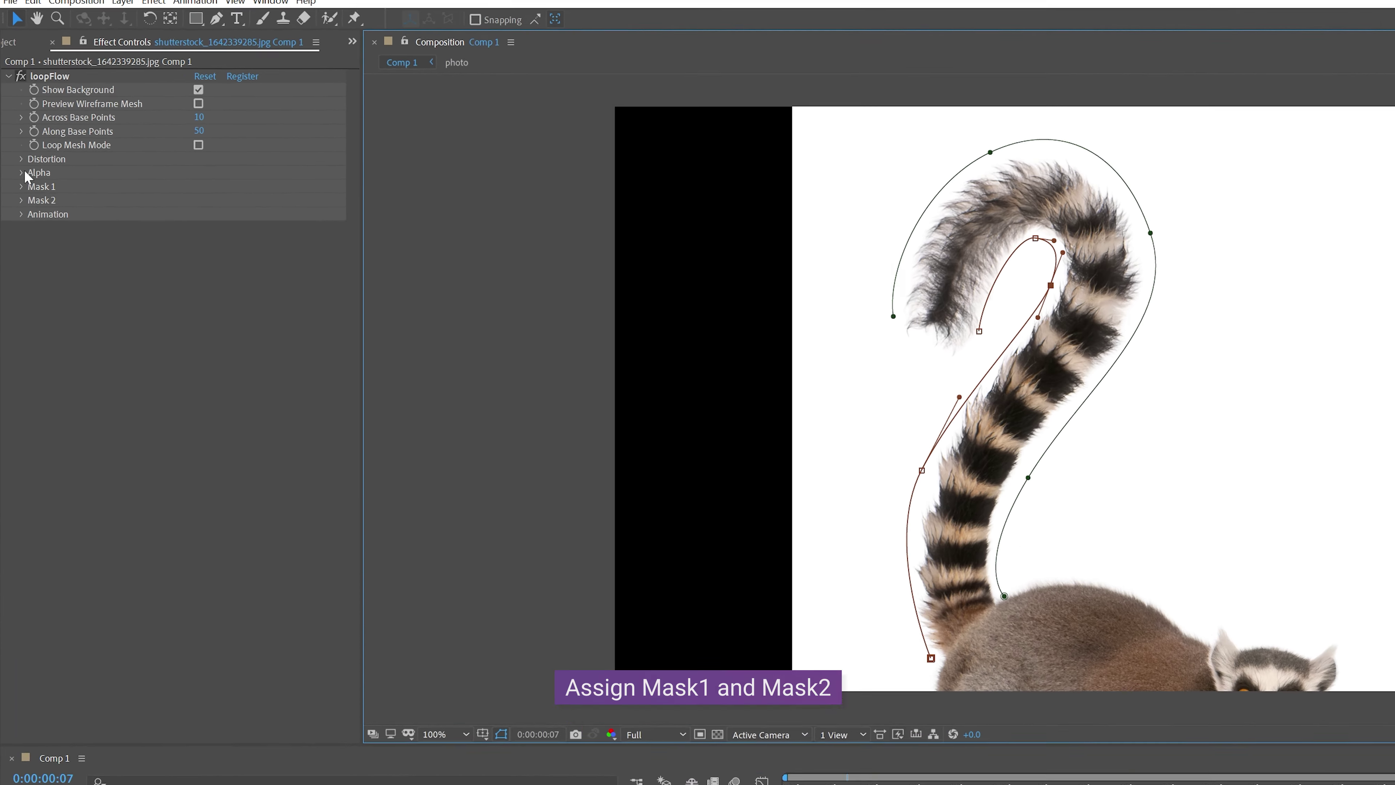
Set loopFlow's Mask 1 and Mask 2 dropdowns to Mask 1 and Mask 2, then play the warp
{"action": "left_click", "coordinate": [14, 143]}
{"action": "left_click", "coordinate": [159, 151]}
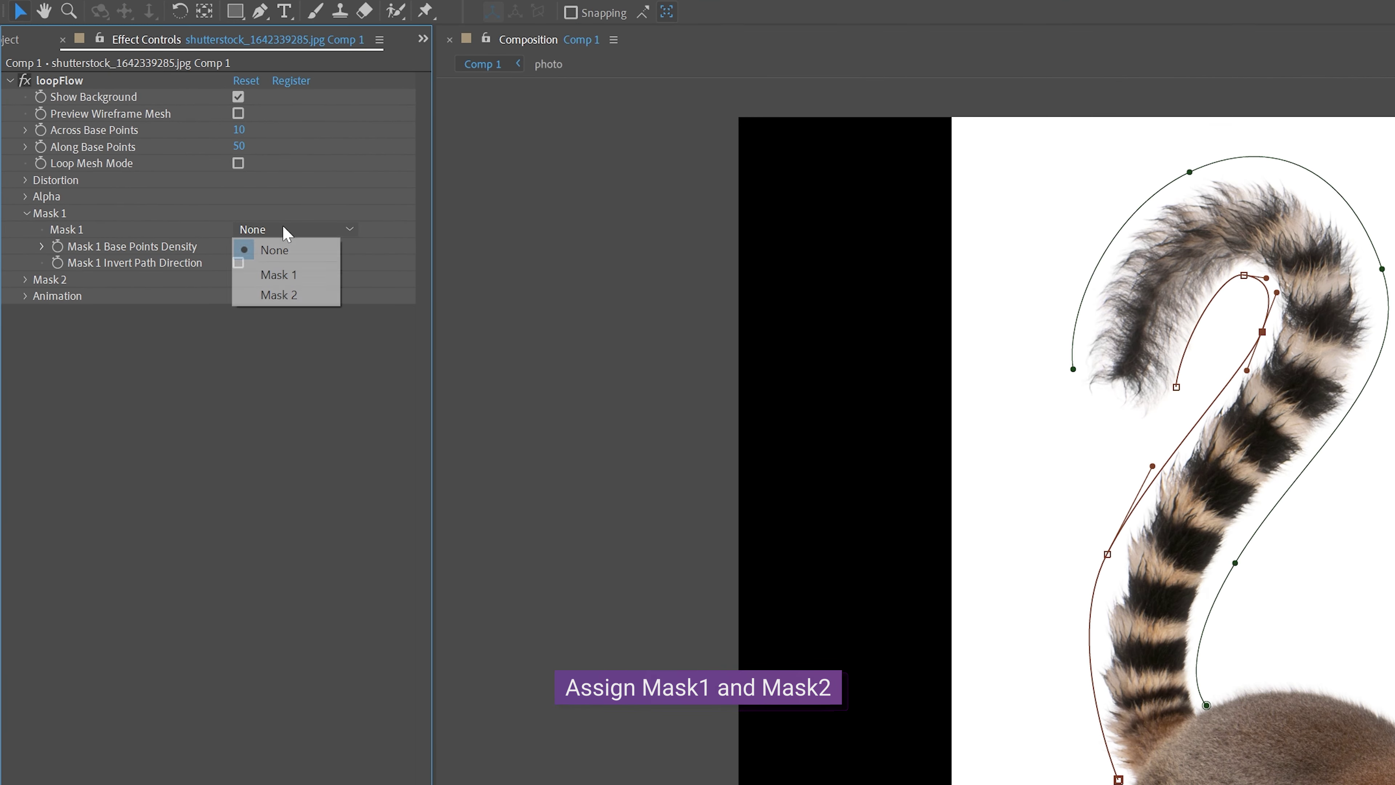
{"action": "left_click", "coordinate": [304, 275]}
{"action": "left_click", "coordinate": [24, 279]}
{"action": "left_click", "coordinate": [280, 297]}
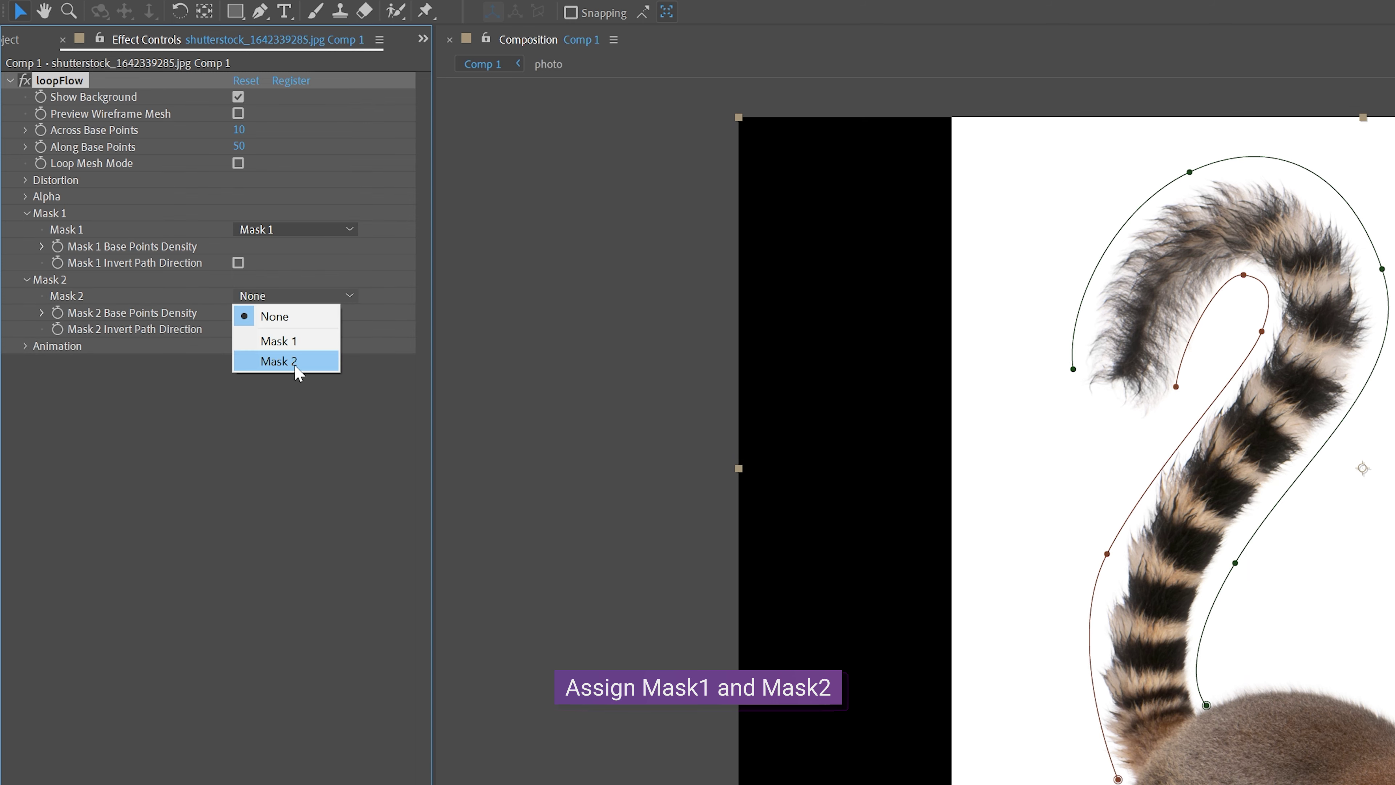
{"action": "left_click", "coordinate": [274, 362]}
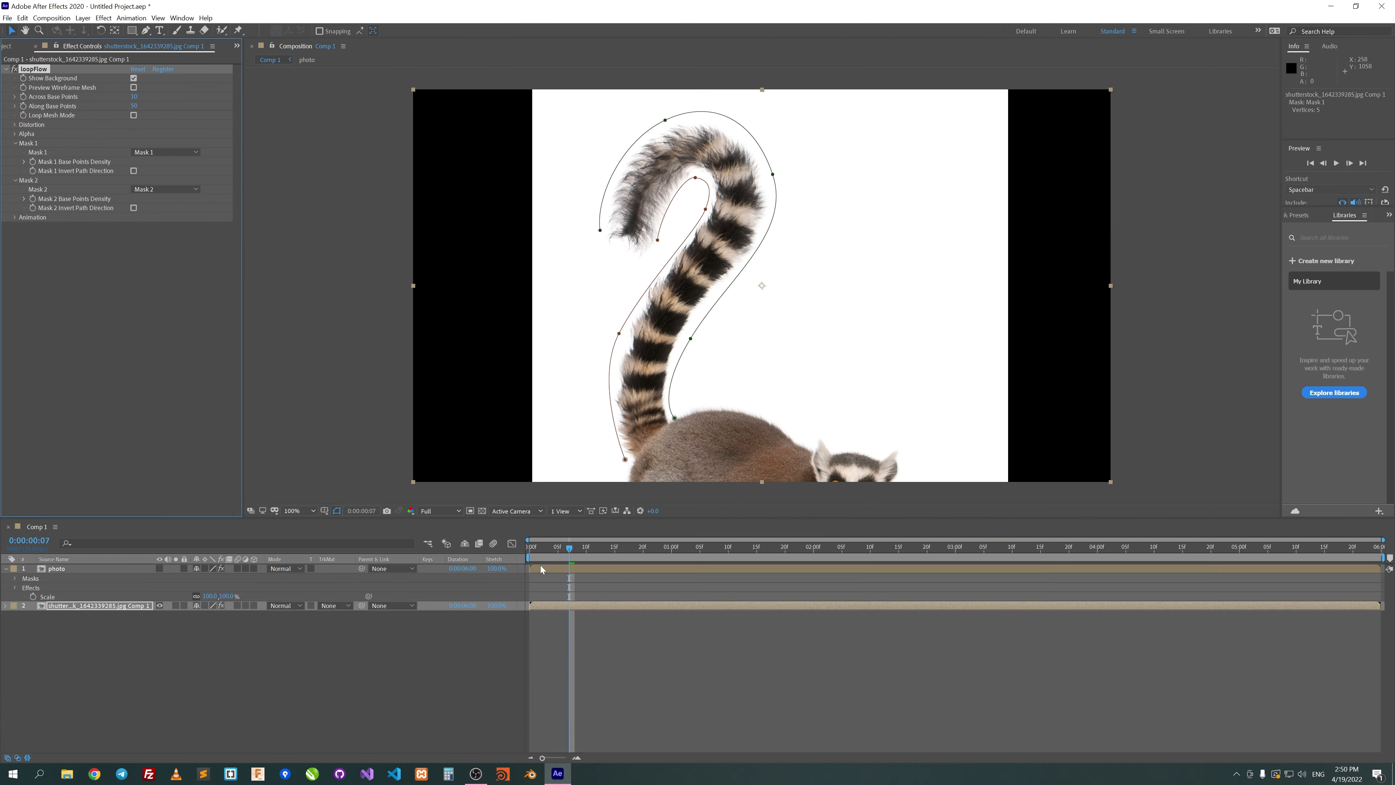
{"action": "key", "text": "space"}
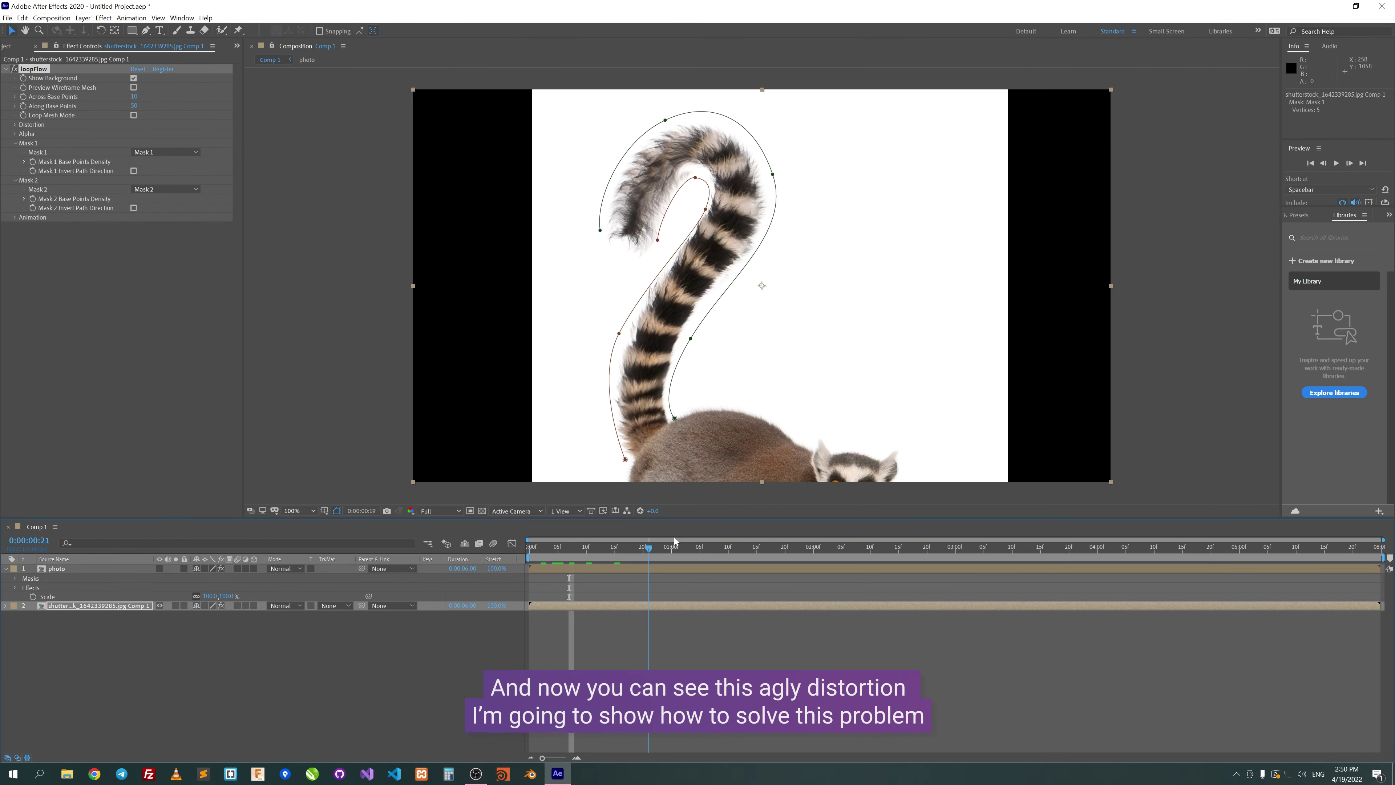
Stop the preview at 0:00:01:18 and return to the start of the timeline
{"action": "left_click", "coordinate": [775, 540]}
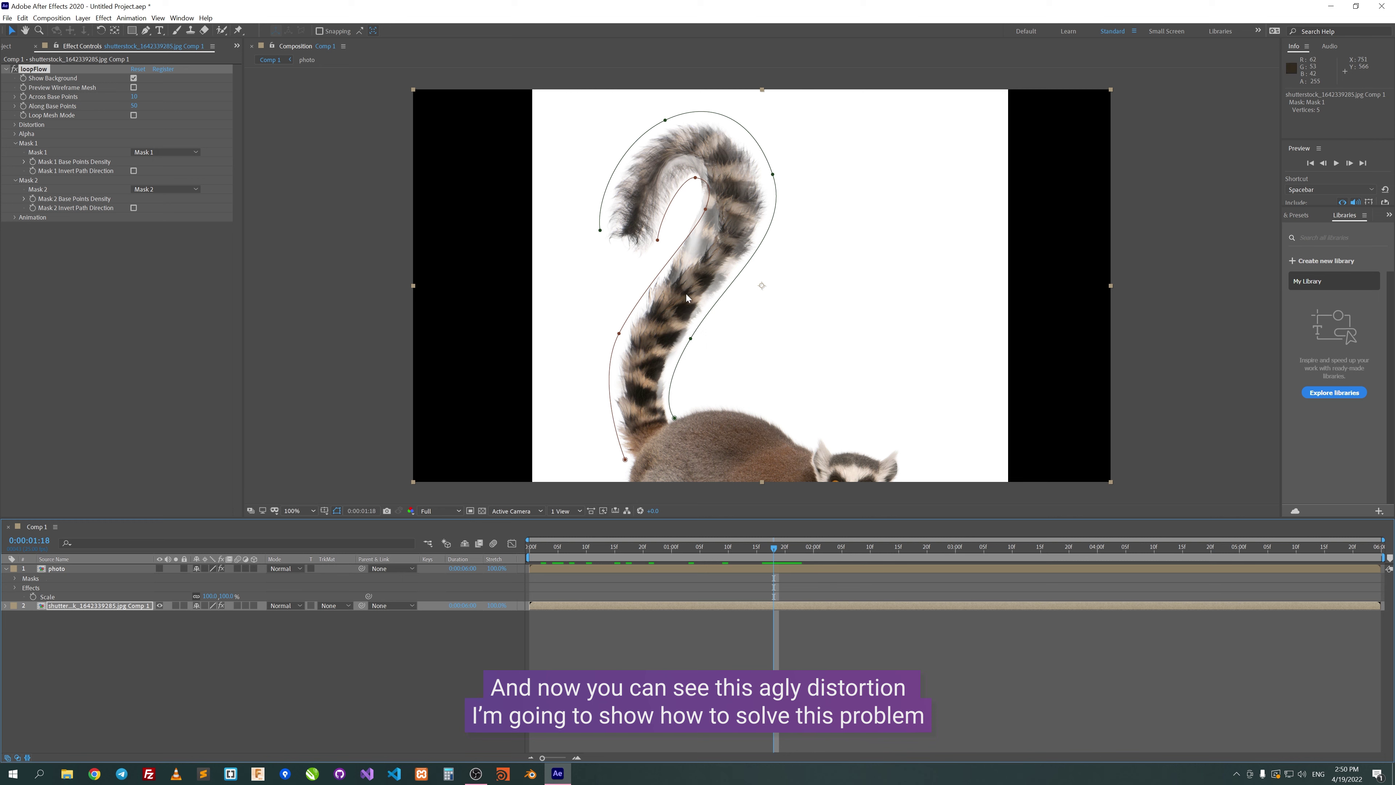
{"action": "key", "text": "Home"}
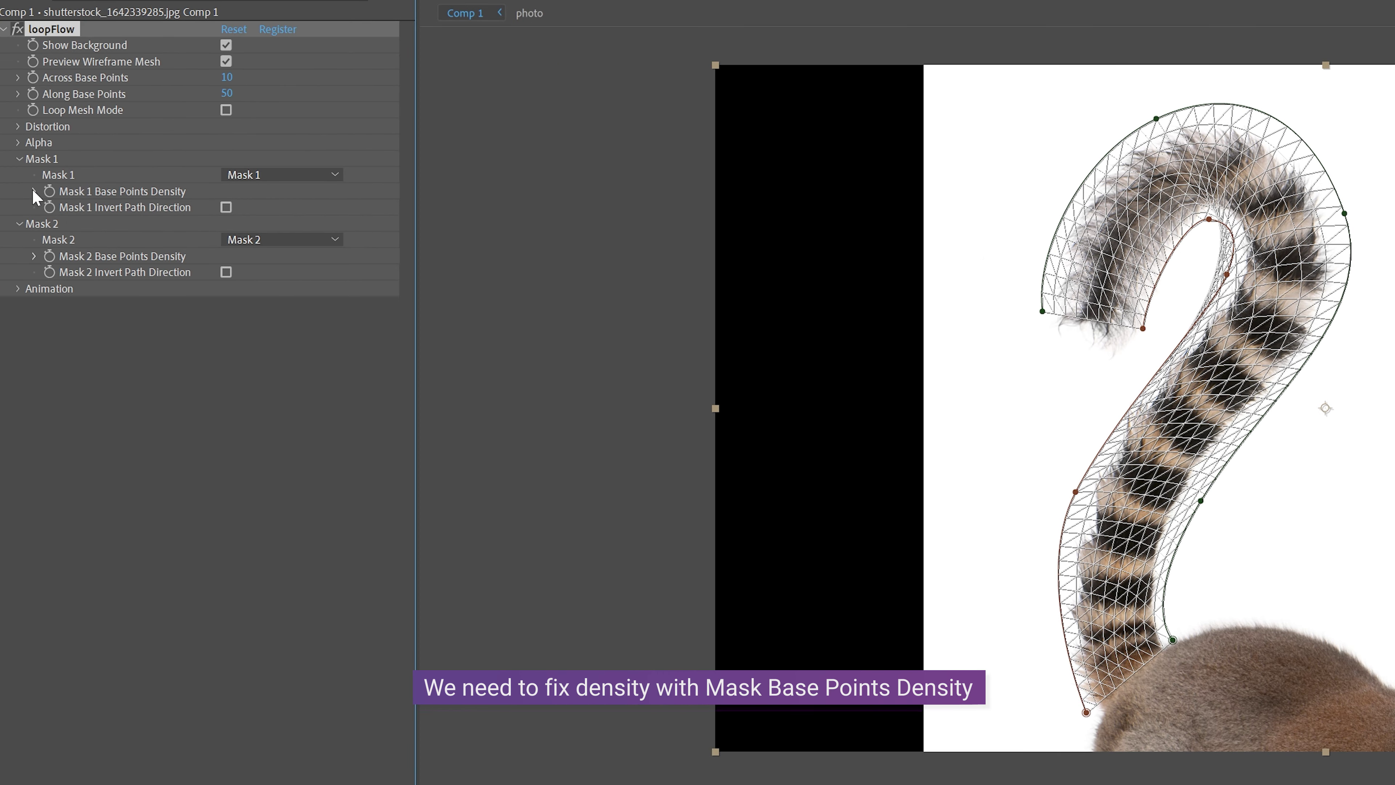
Expand both density curves and raise a widened peak near the end of Mask 1's Base Points Density
{"action": "left_click", "coordinate": [34, 192]}
{"action": "left_click", "coordinate": [35, 397]}
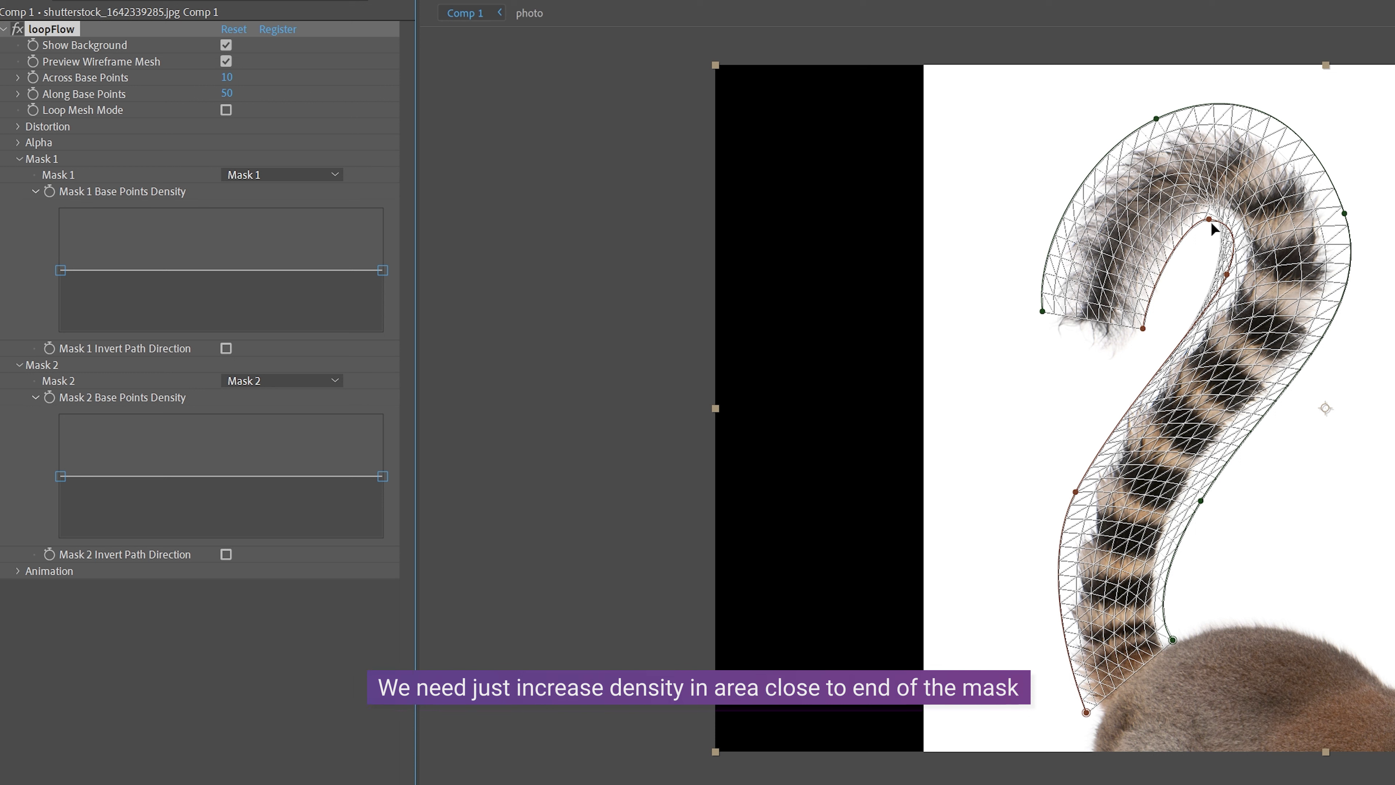
{"action": "left_click", "coordinate": [274, 270]}
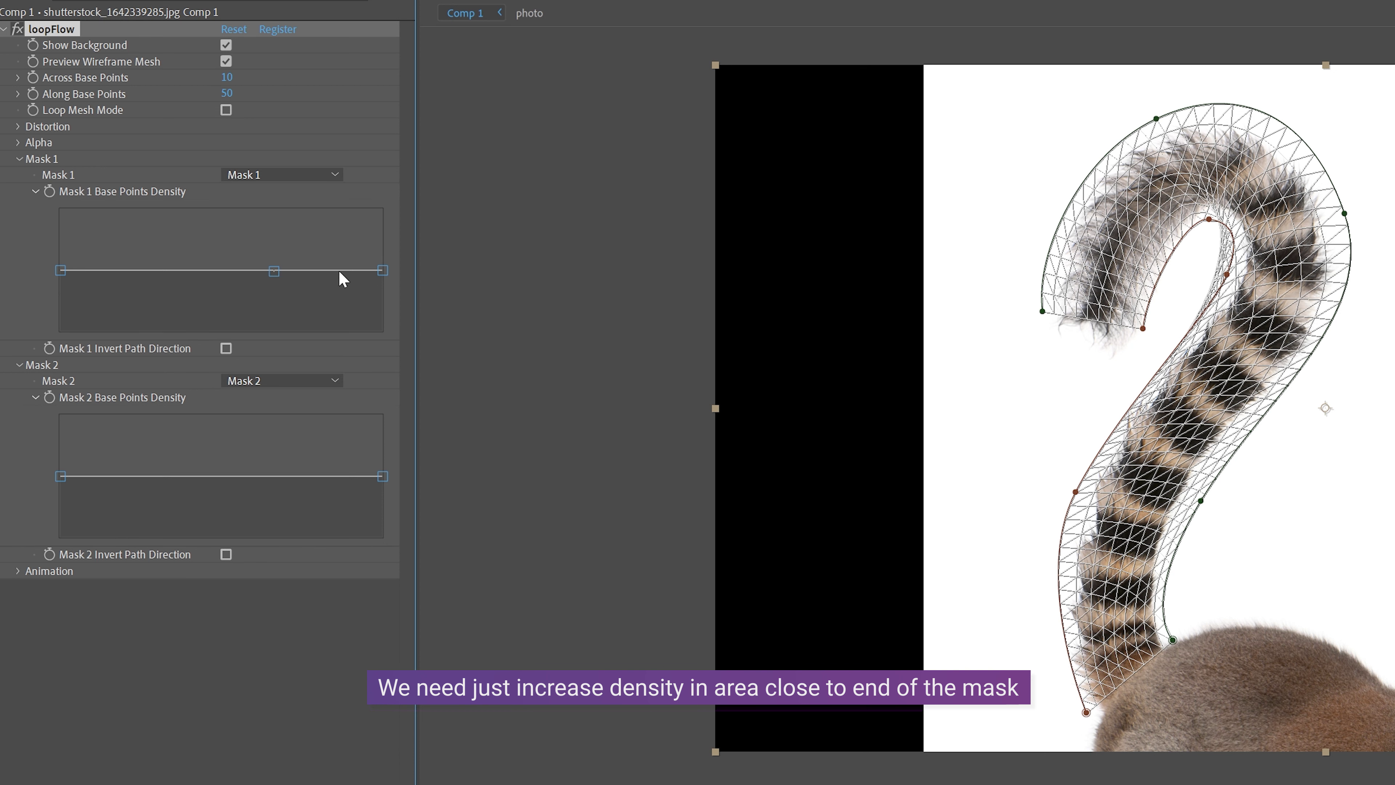
{"action": "left_click_drag", "start_coordinate": [343, 270], "coordinate": [337, 209]}
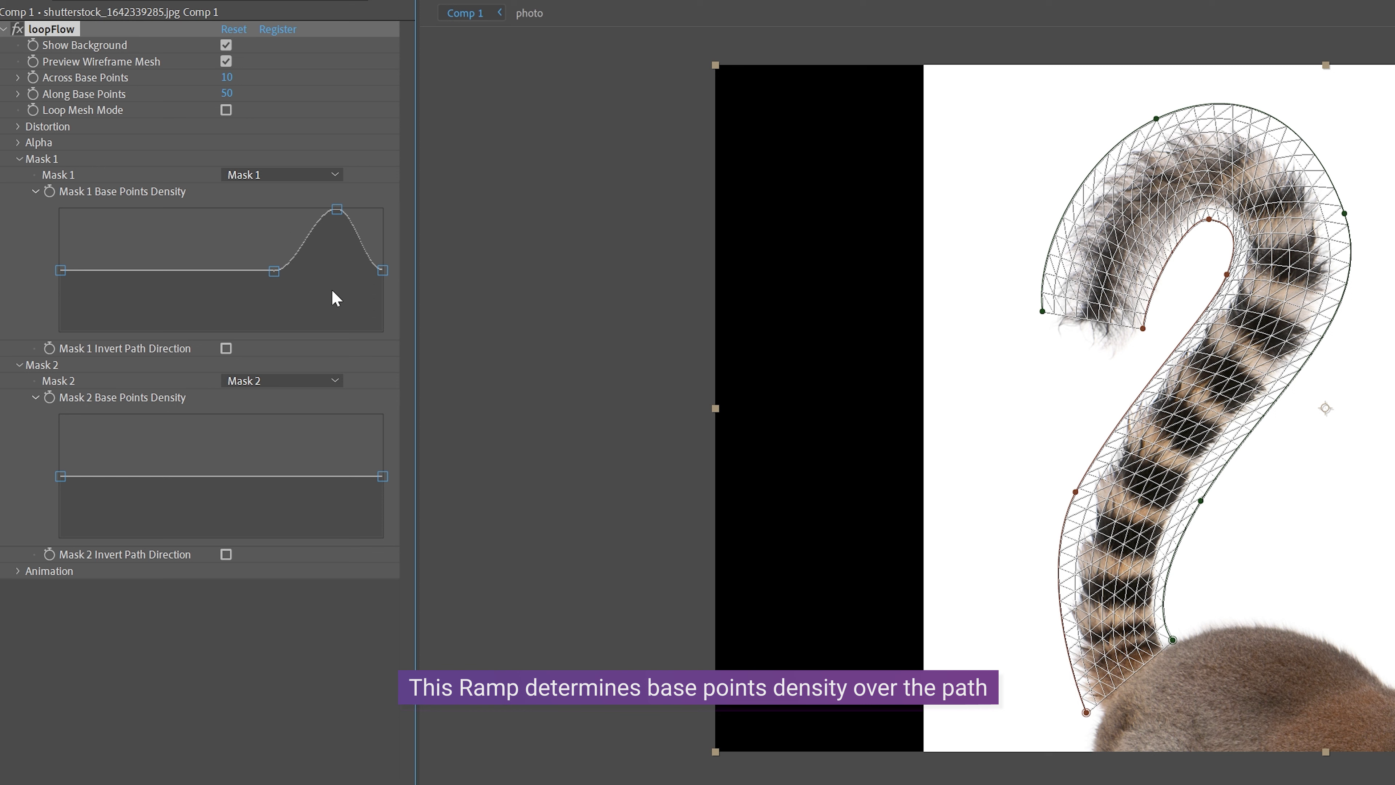
{"action": "left_click_drag", "start_coordinate": [273, 270], "coordinate": [251, 270]}
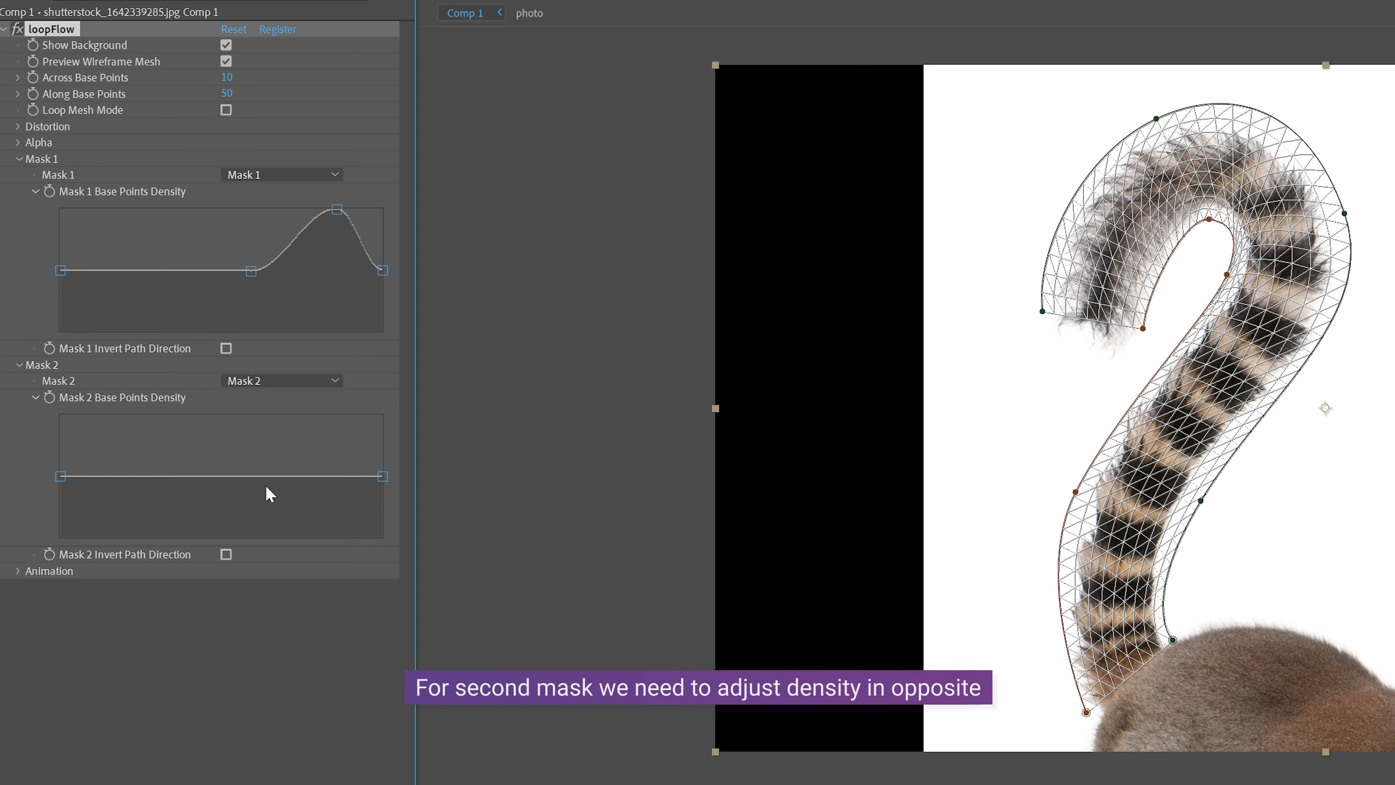
Shape a dip near the end of Mask 2's density curve with a raised endpoint, then hide the wireframe mesh
{"action": "left_click", "coordinate": [259, 475]}
{"action": "left_click_drag", "start_coordinate": [323, 475], "coordinate": [325, 523]}
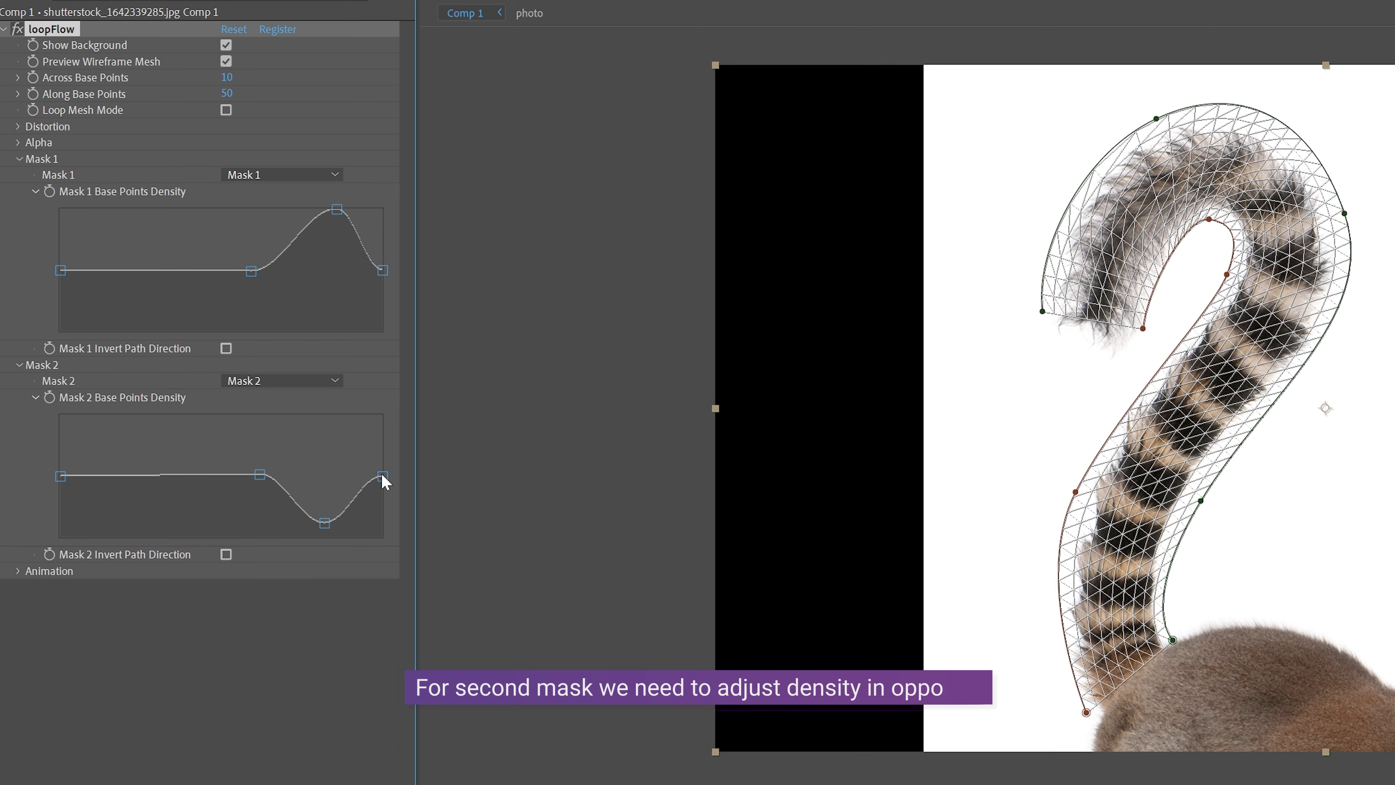
{"action": "left_click_drag", "start_coordinate": [382, 476], "coordinate": [382, 451]}
{"action": "left_click", "coordinate": [232, 475]}
{"action": "left_click_drag", "start_coordinate": [260, 474], "coordinate": [261, 483]}
{"action": "left_click_drag", "start_coordinate": [331, 524], "coordinate": [336, 514]}
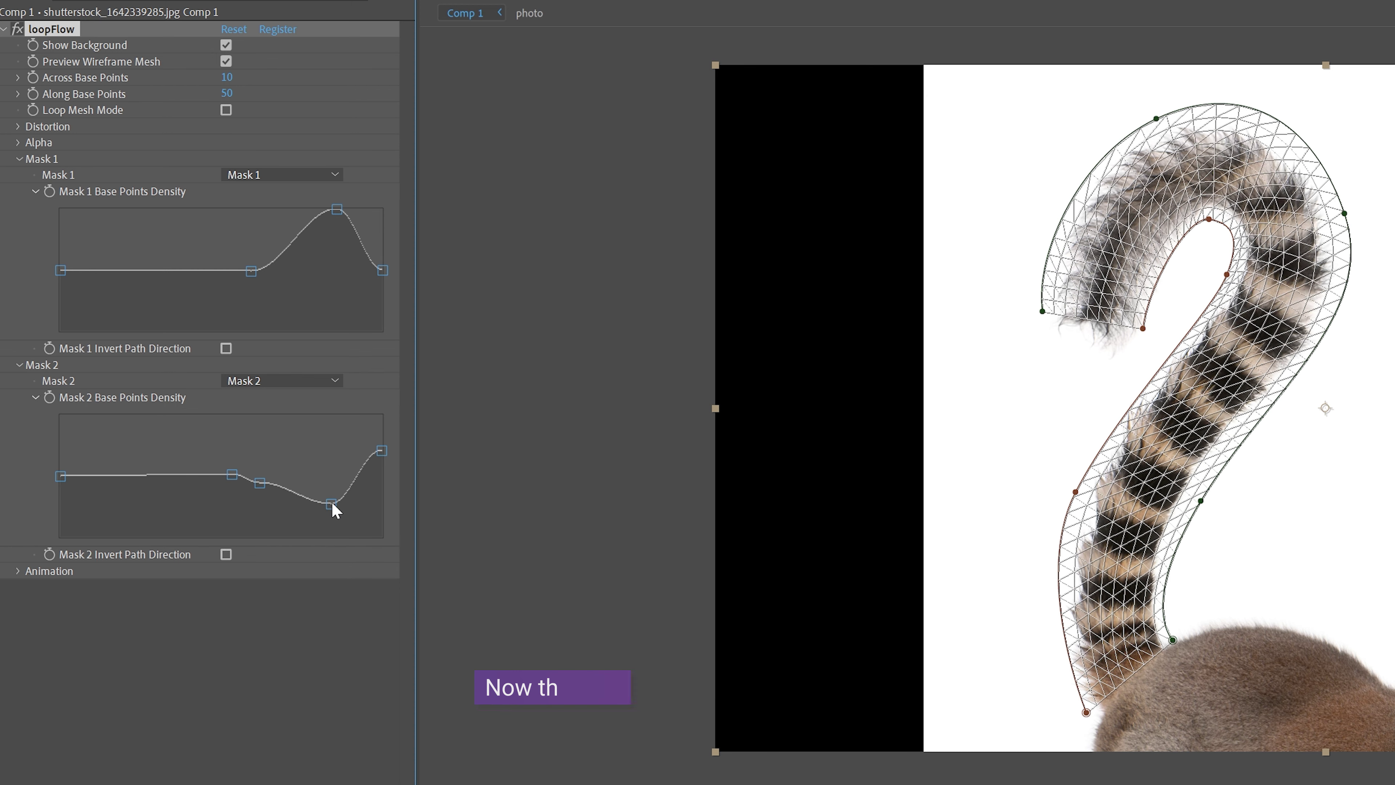
{"action": "left_click", "coordinate": [225, 61]}
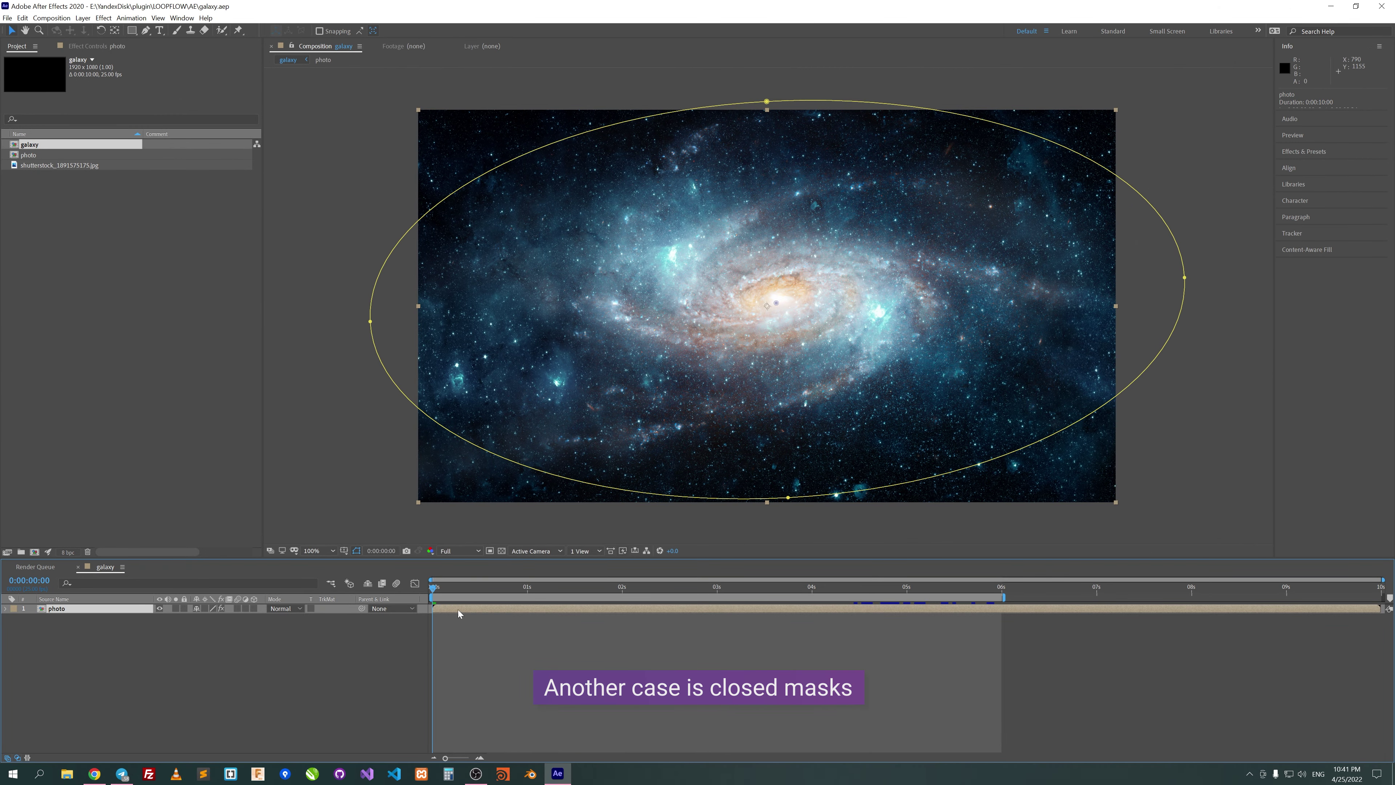
Scrub the galaxy animation to 0:00:04:07 and open the Composition menu
{"action": "left_click_drag", "start_coordinate": [449, 590], "coordinate": [851, 591]}
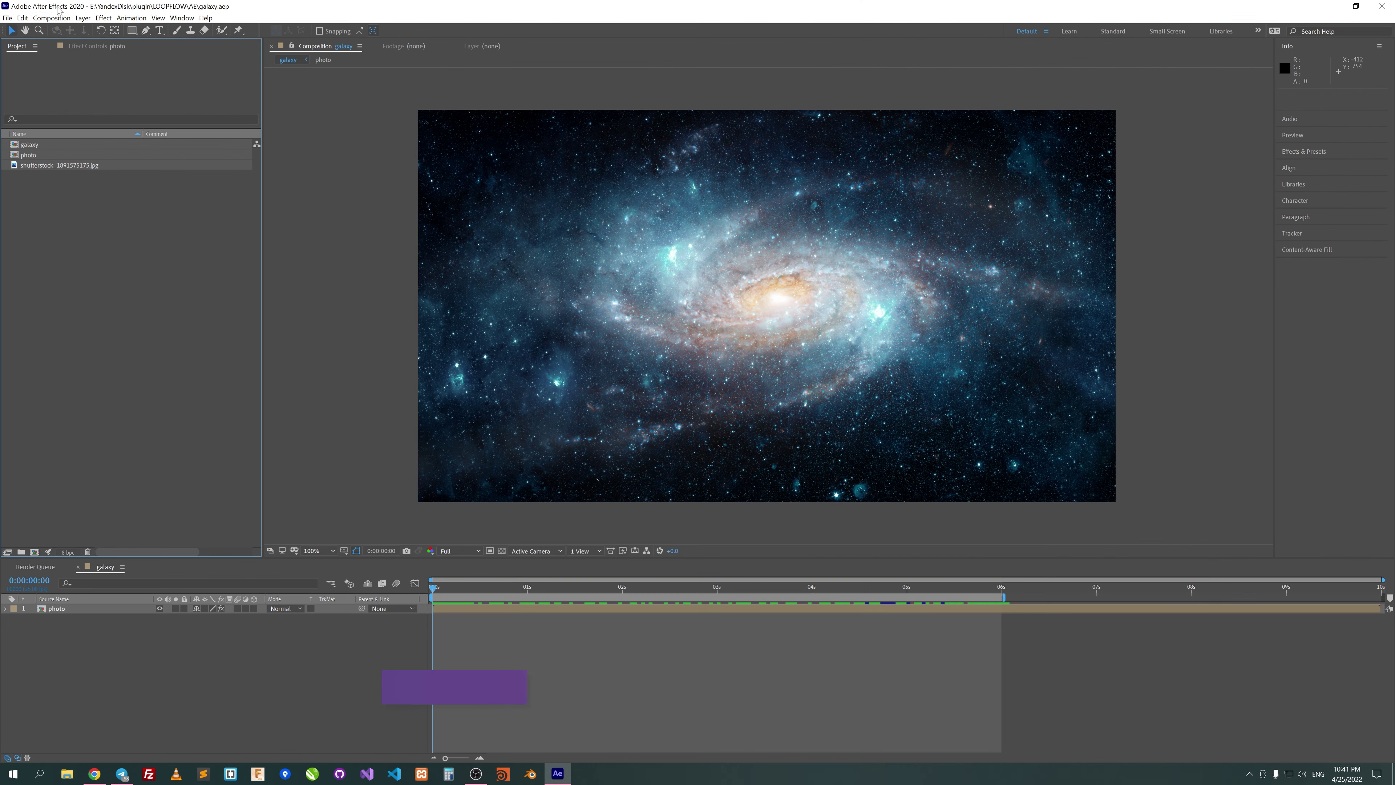
{"action": "left_click", "coordinate": [51, 18]}
Create a new composition Comp 1 and add the galaxy image to its timeline
{"action": "left_click", "coordinate": [63, 27]}
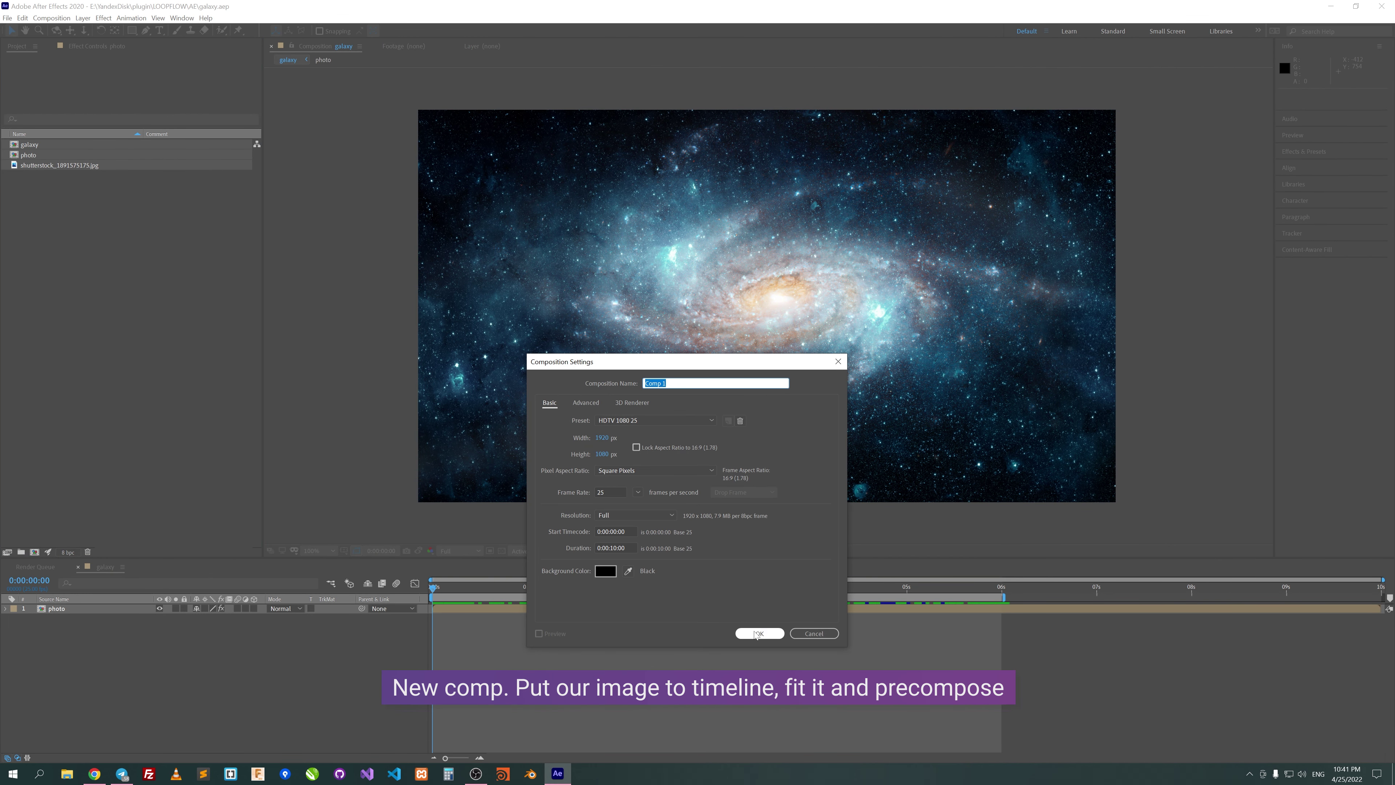
{"action": "left_click", "coordinate": [757, 633]}
{"action": "left_click", "coordinate": [88, 175]}
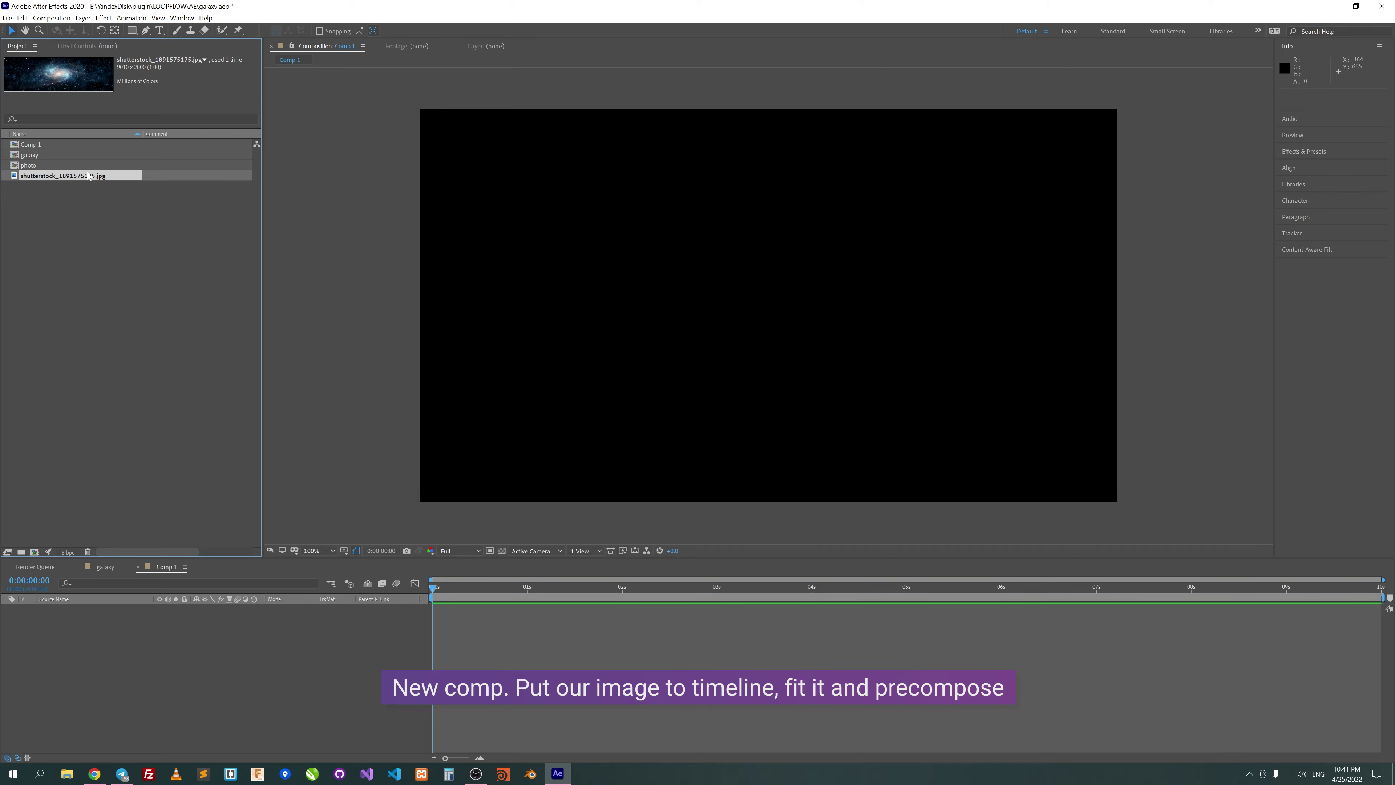
{"action": "mouse_move", "coordinate": [138, 573]}
{"action": "left_mouse_down"}
{"action": "mouse_move", "coordinate": [149, 643]}
{"action": "mouse_move", "coordinate": [133, 613]}
{"action": "left_mouse_up"}
{"action": "key", "text": "s"}
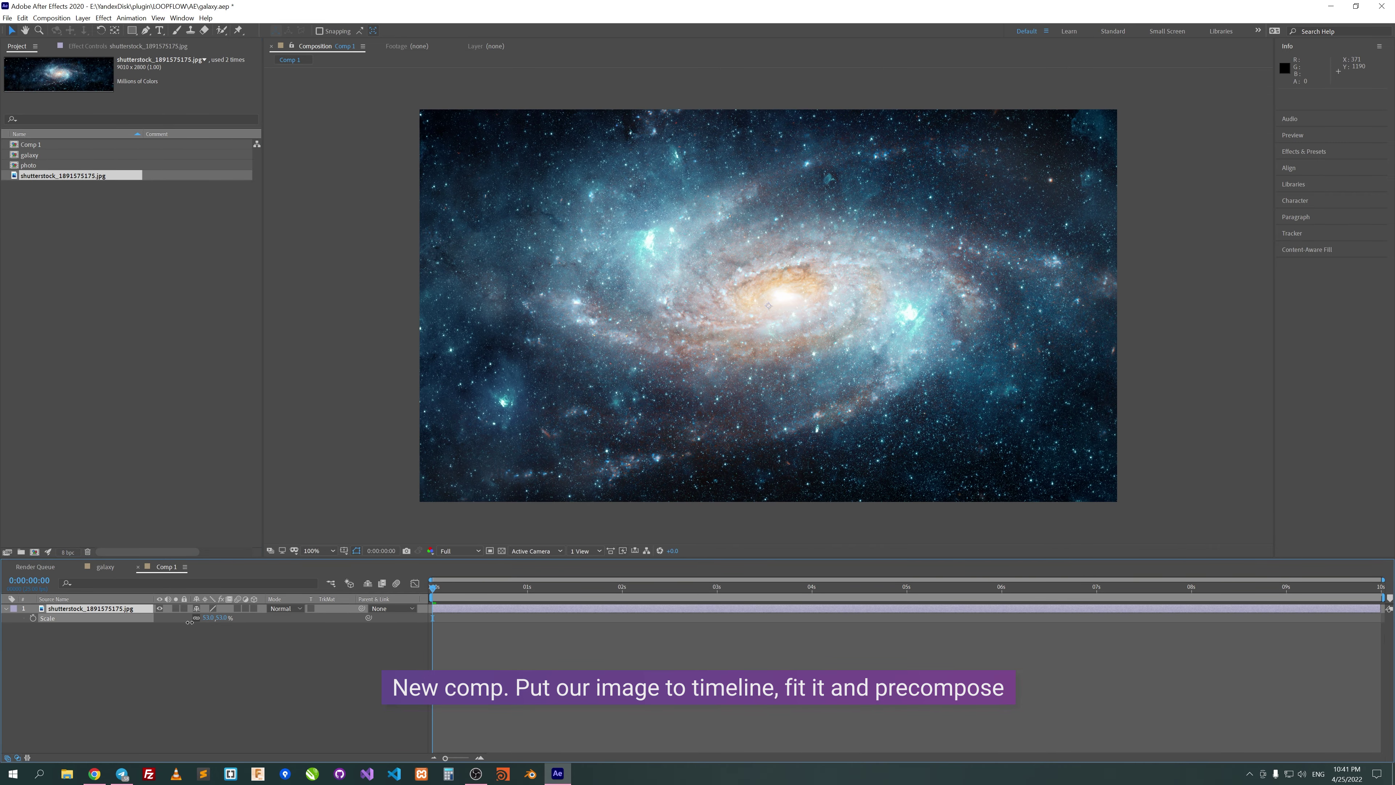
Pre-compose the galaxy layer with Move all attributes into a composition named photo1
{"action": "left_click", "coordinate": [83, 17]}
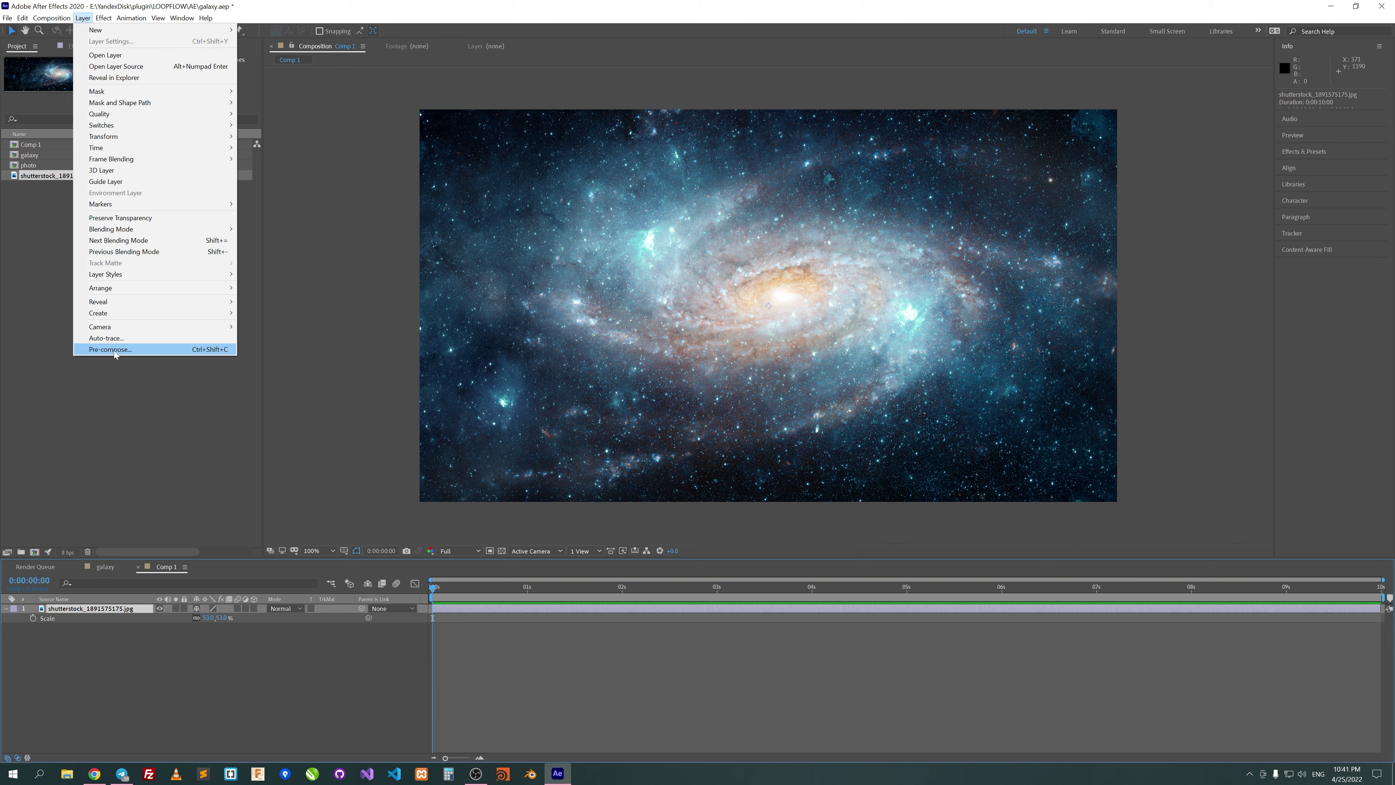
{"action": "left_click", "coordinate": [132, 349]}
{"action": "left_click", "coordinate": [607, 393]}
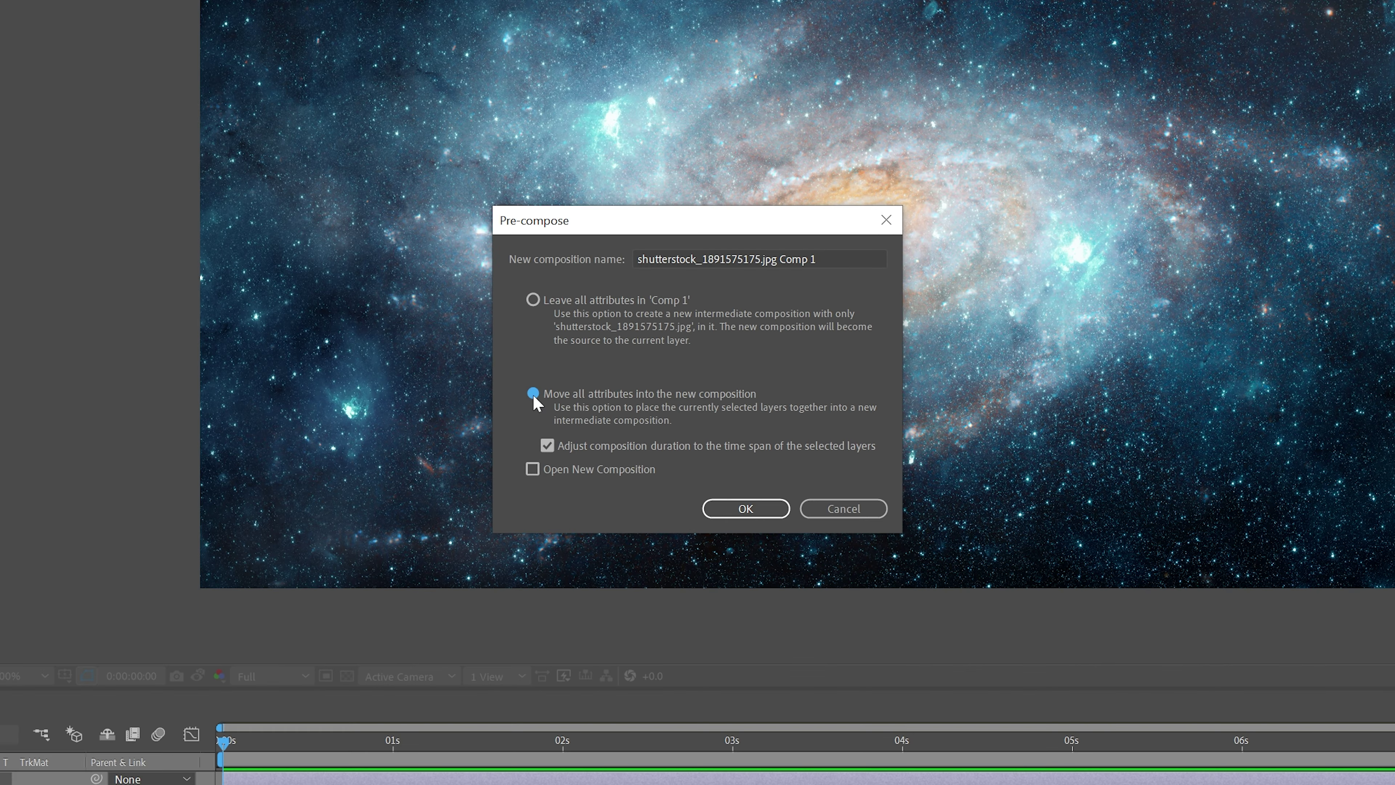
{"action": "left_click", "coordinate": [852, 257]}
{"action": "type", "text": "photo1"}
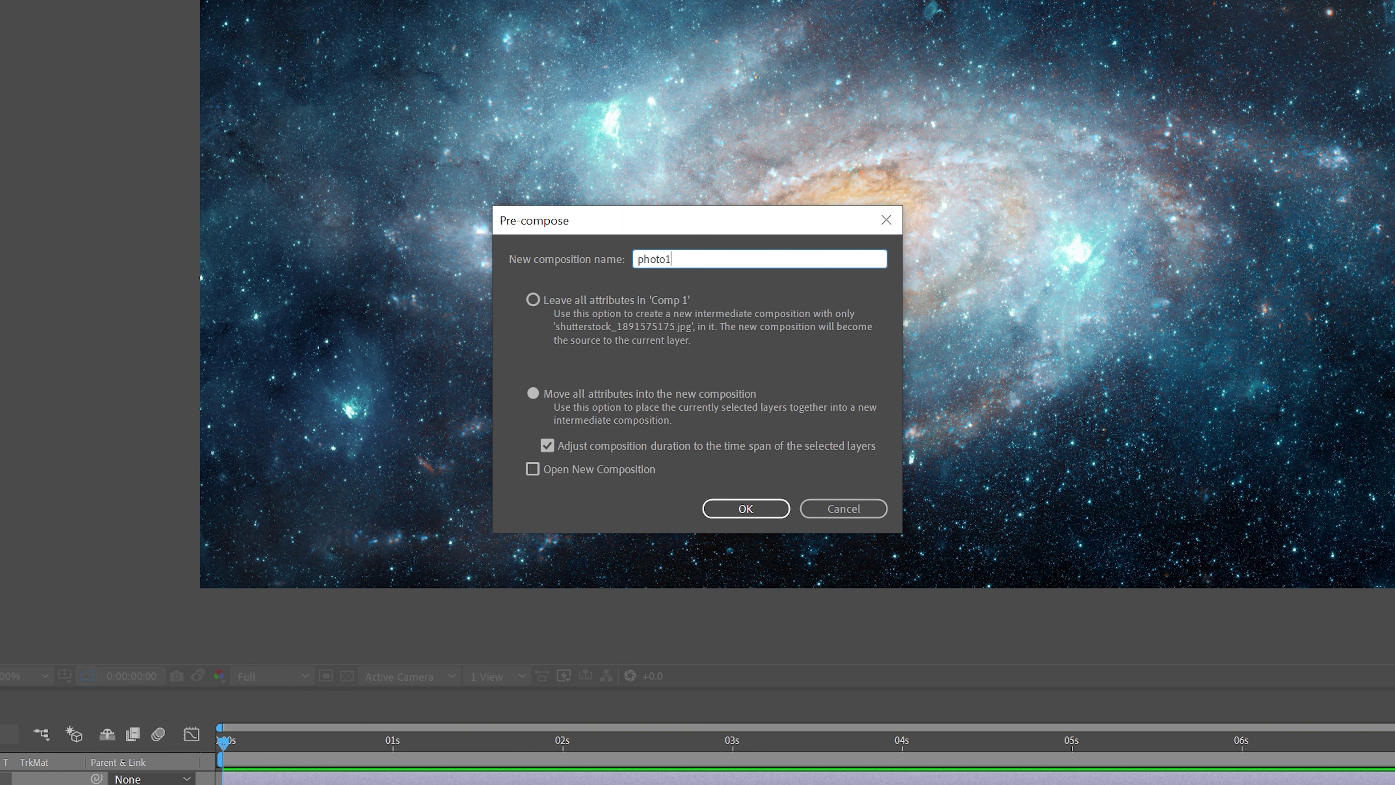
{"action": "key", "text": "Return"}
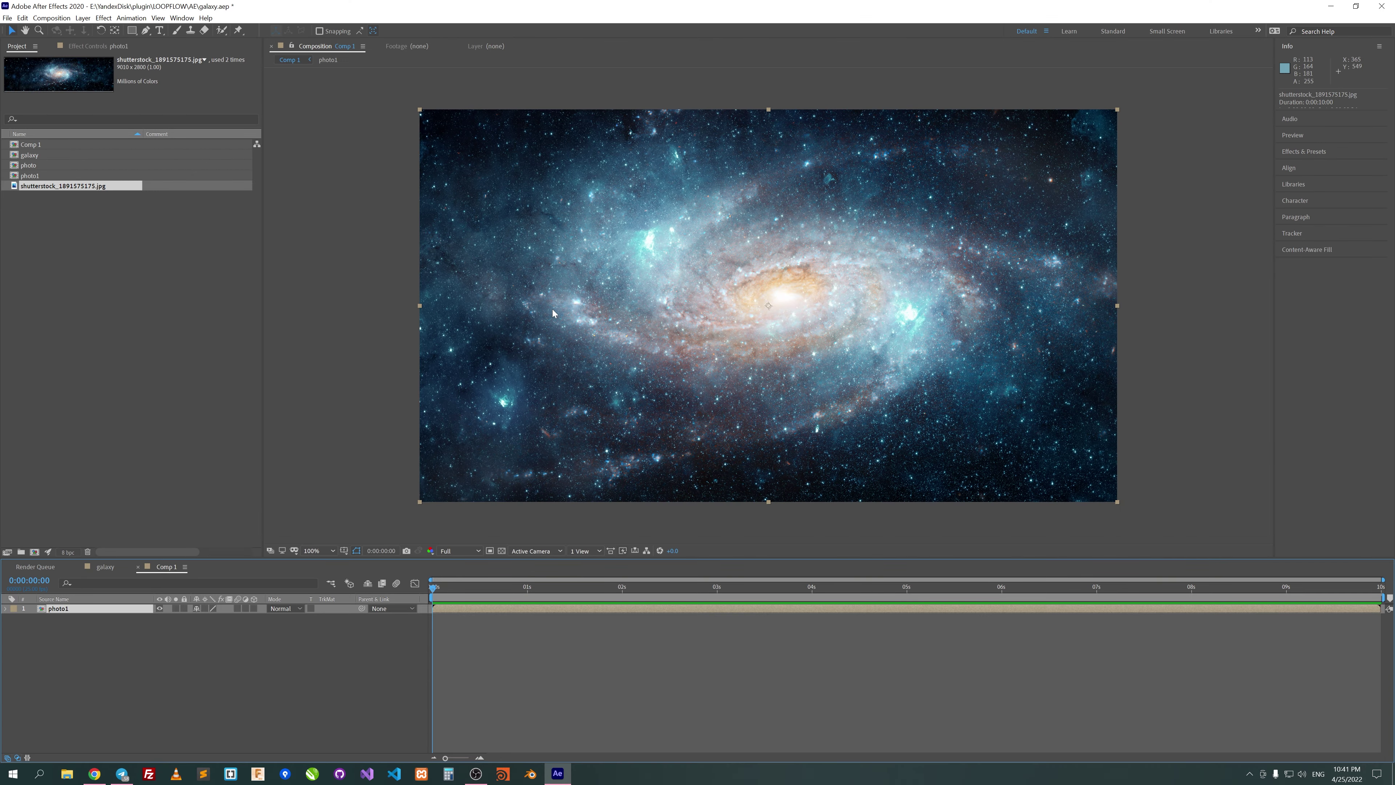
Apply the irrealix loopFlow effect to photo1
{"action": "left_click", "coordinate": [87, 47]}
{"action": "right_click", "coordinate": [80, 127]}
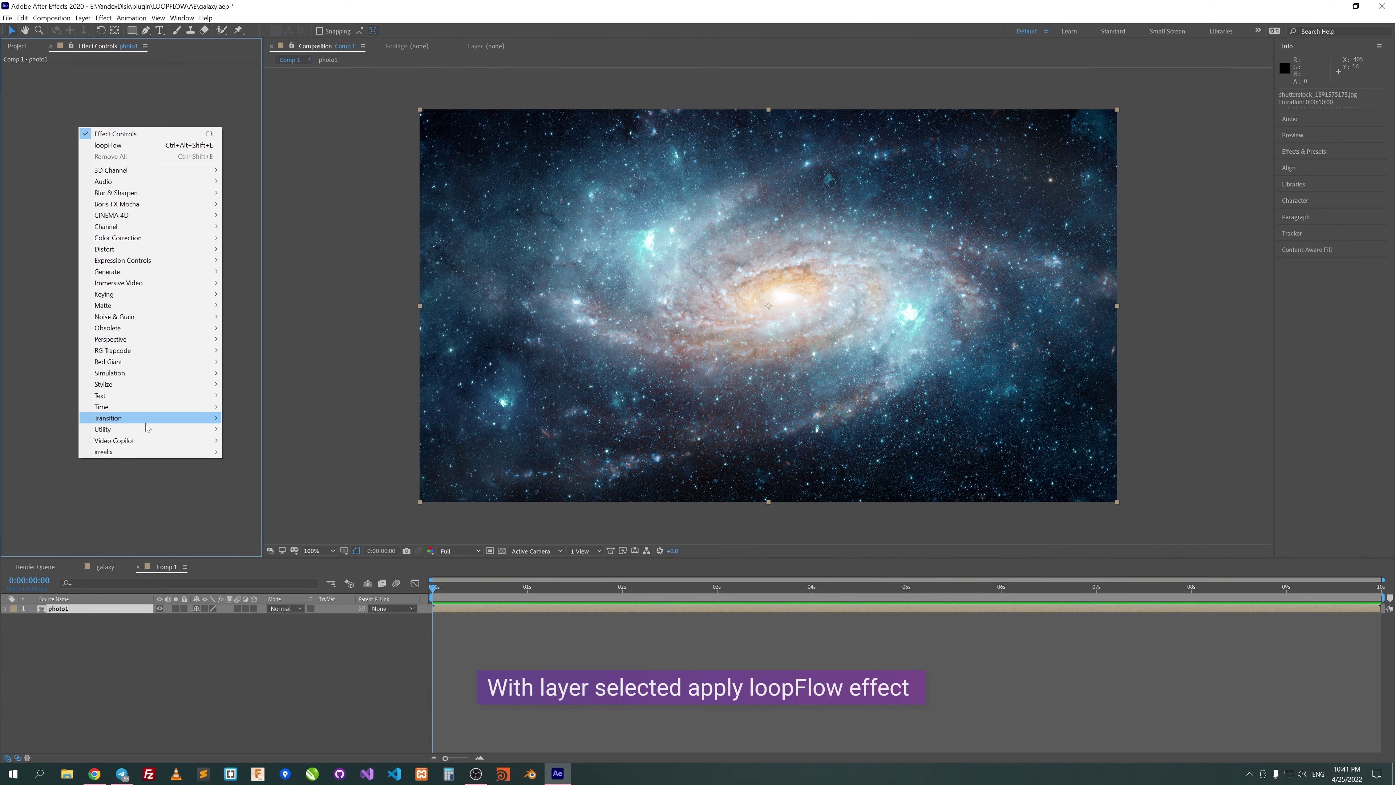
{"action": "mouse_move", "coordinate": [197, 452]}
{"action": "left_click", "coordinate": [262, 453]}
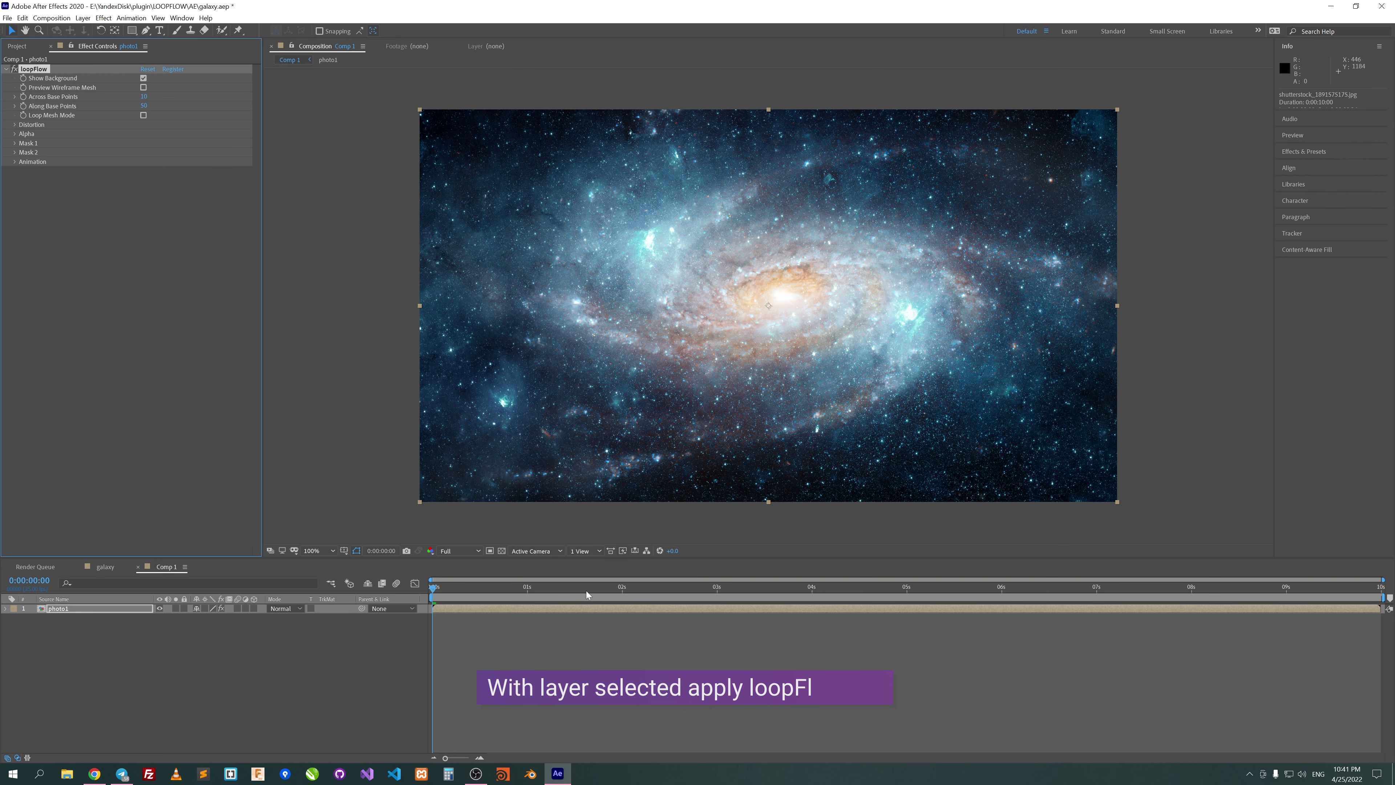
Draw a frame-filling elliptical Mask 1 on photo1 and set its mode to None
{"action": "left_click_drag", "start_coordinate": [132, 30], "coordinate": [162, 57]}
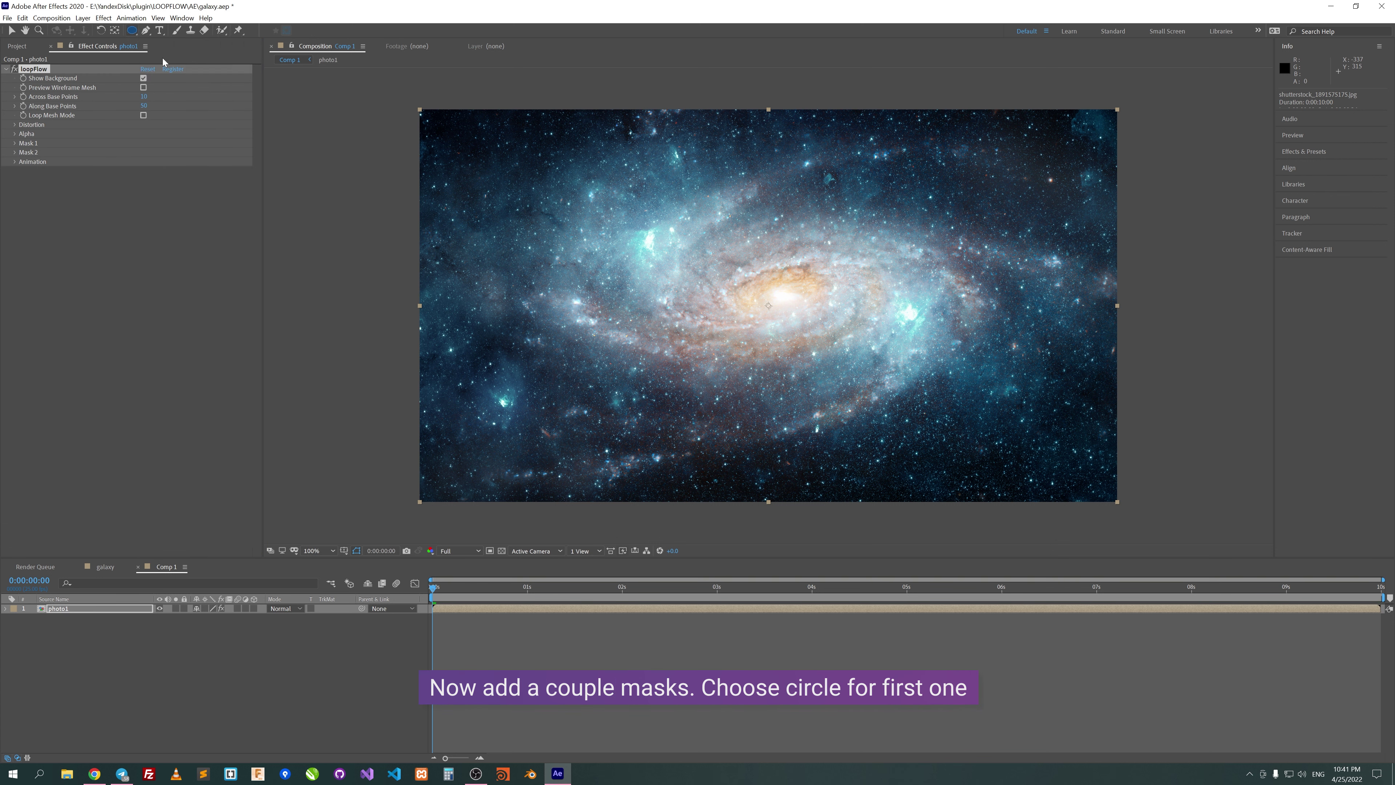
{"action": "left_click_drag", "start_coordinate": [417, 115], "coordinate": [1116, 496]}
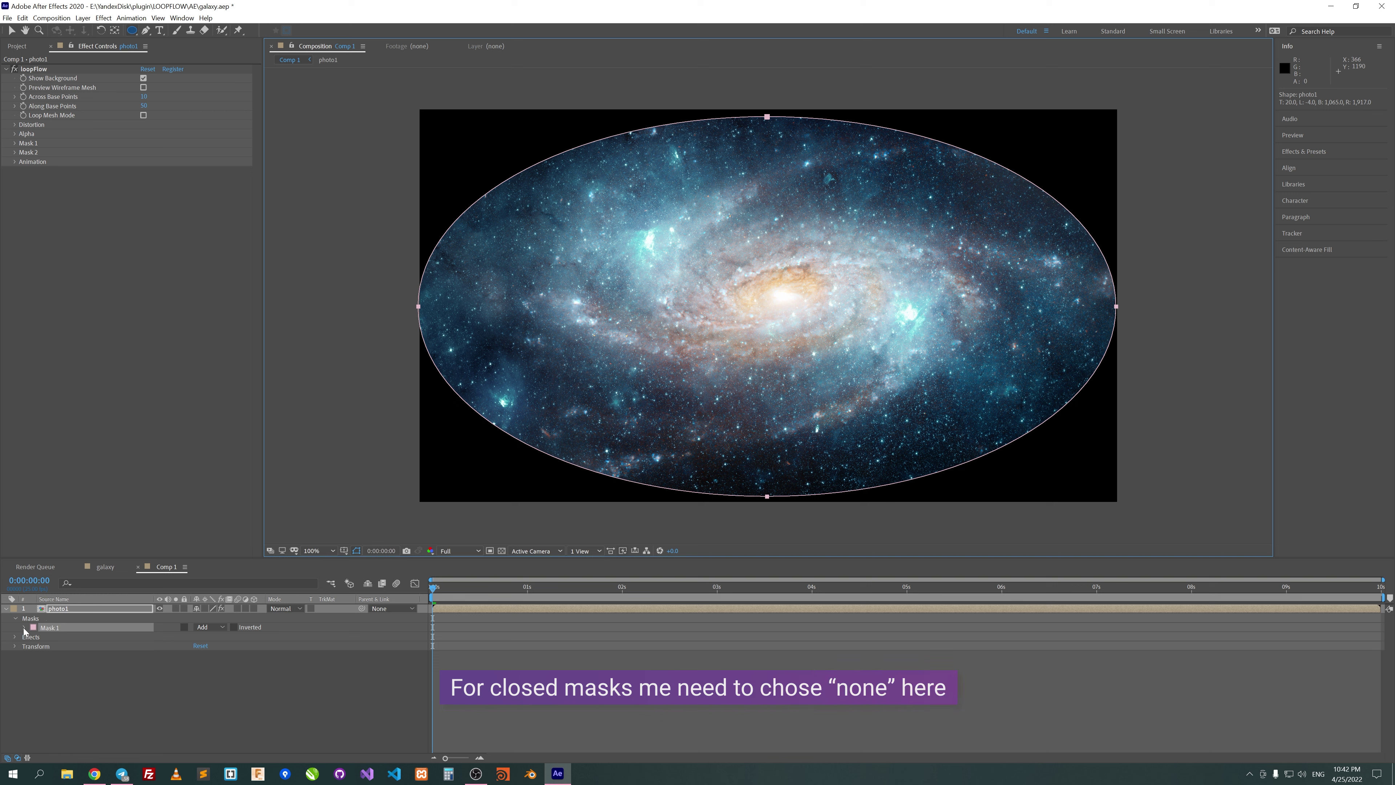
{"action": "left_click", "coordinate": [204, 627]}
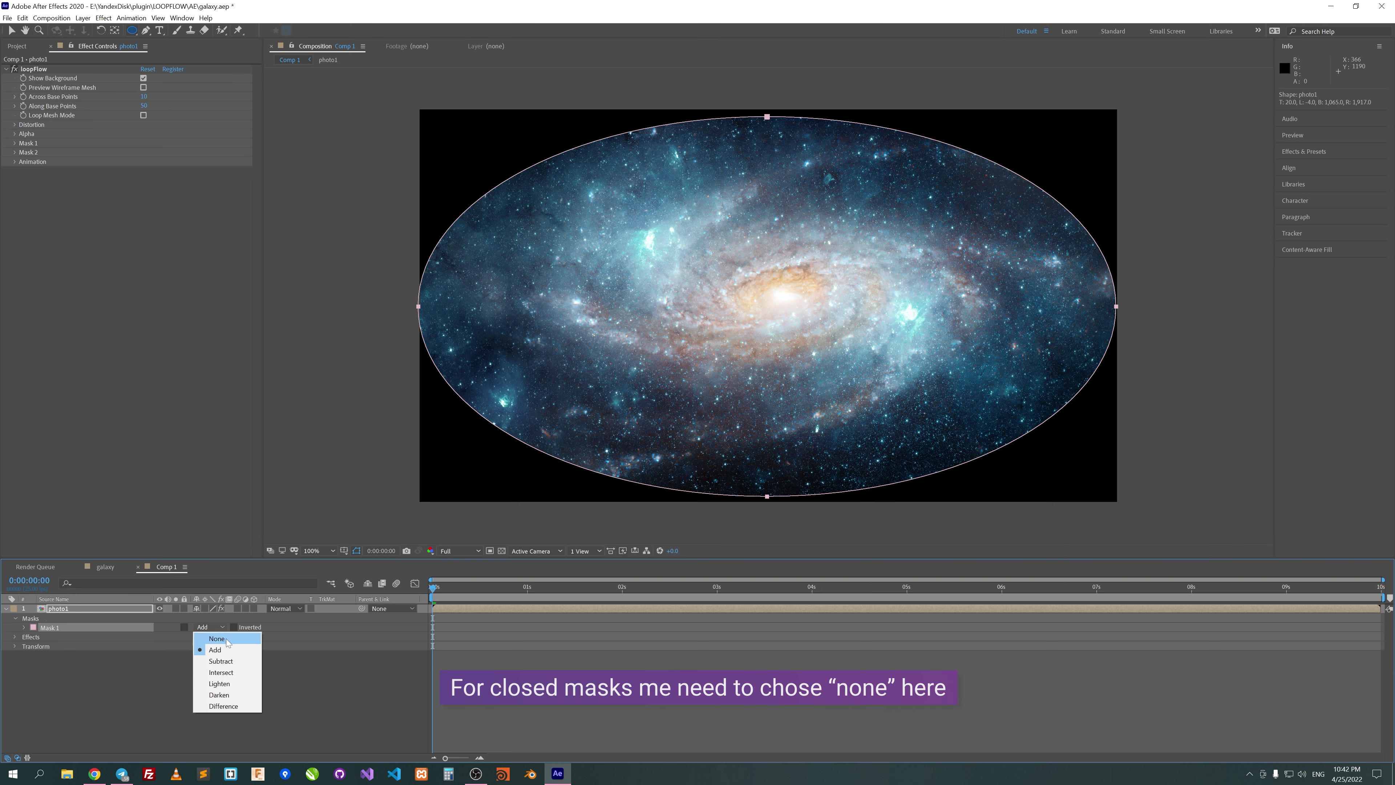
{"action": "left_click", "coordinate": [218, 638]}
{"action": "left_click", "coordinate": [490, 607]}
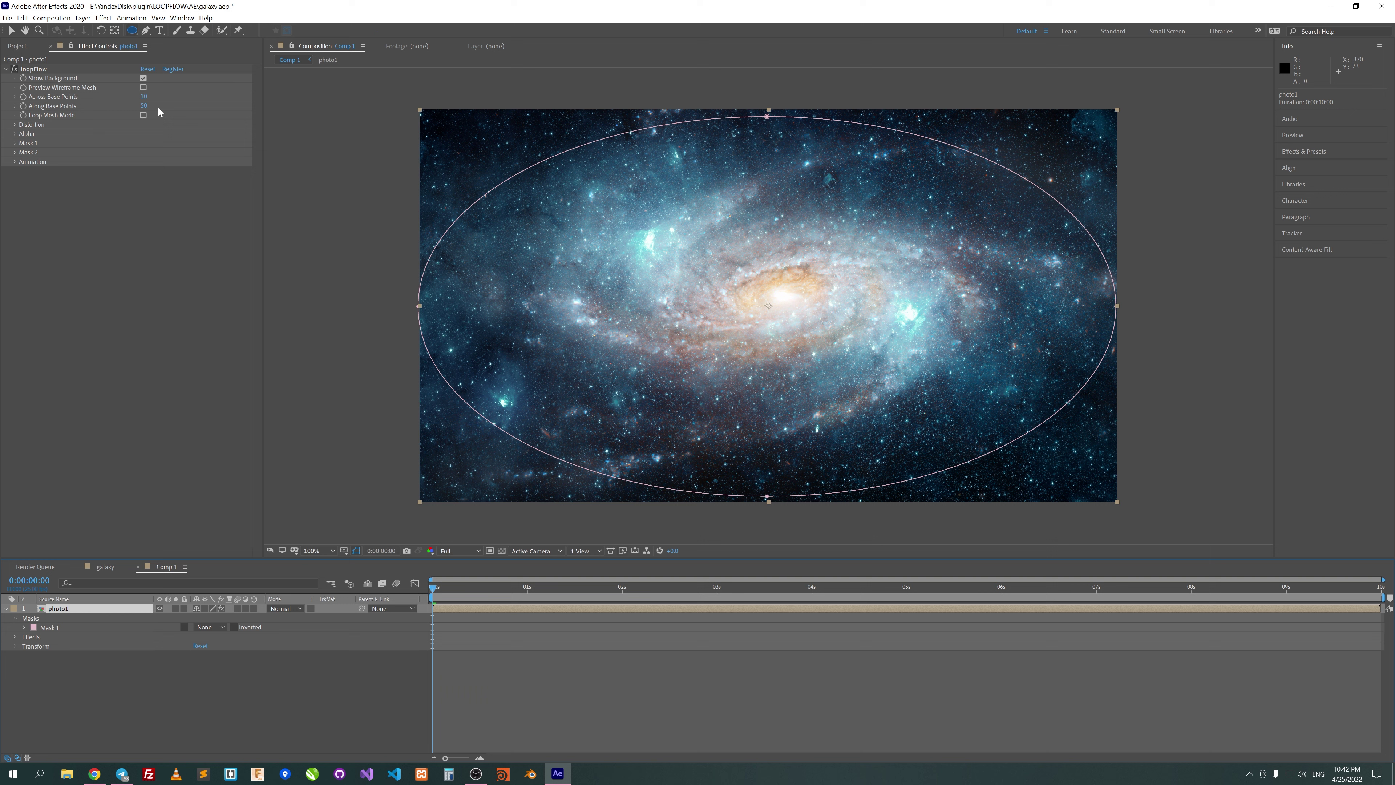
Add a single-point Pen mask at the galaxy's centre as Mask 2
{"action": "left_click", "coordinate": [146, 31]}
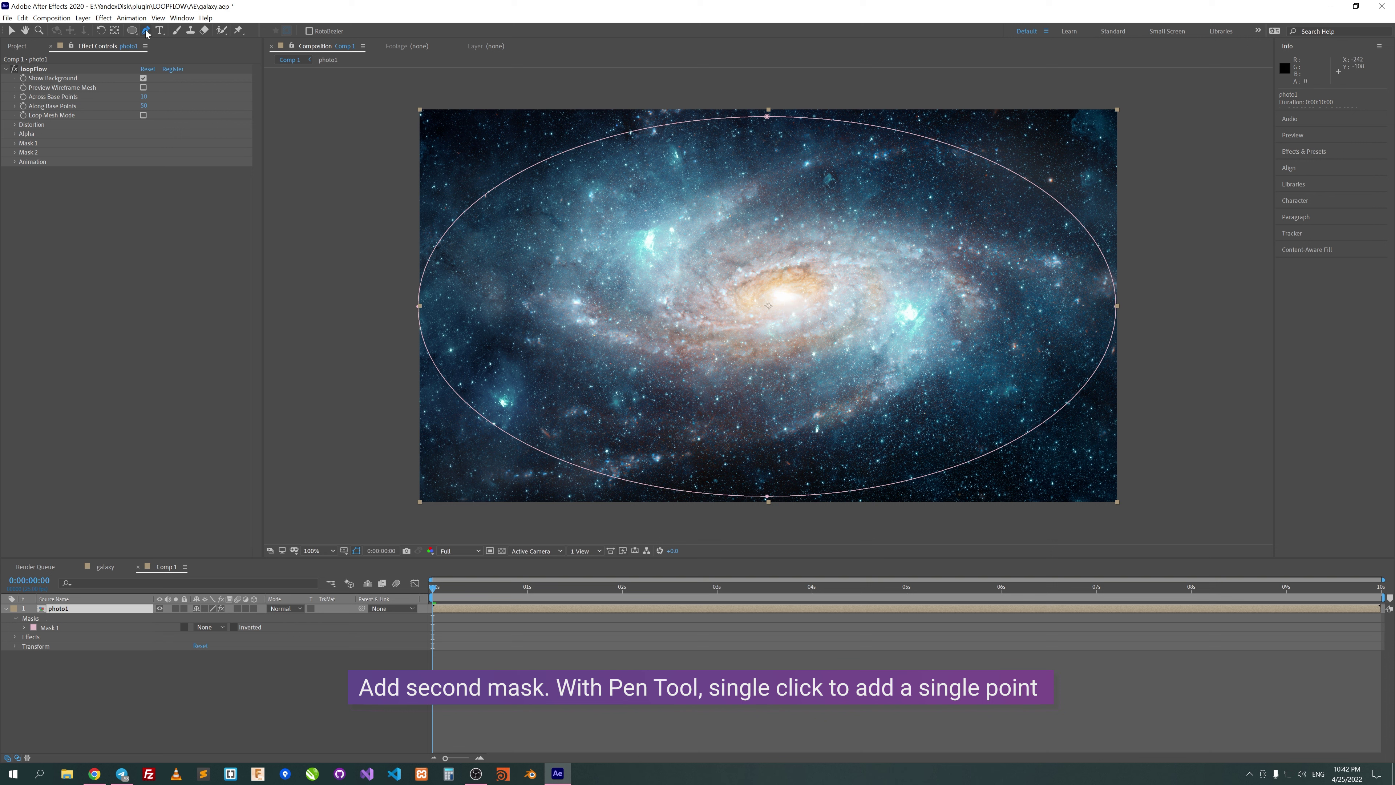
{"action": "left_click", "coordinate": [782, 299]}
{"action": "left_click", "coordinate": [62, 630]}
{"action": "left_click", "coordinate": [57, 638]}
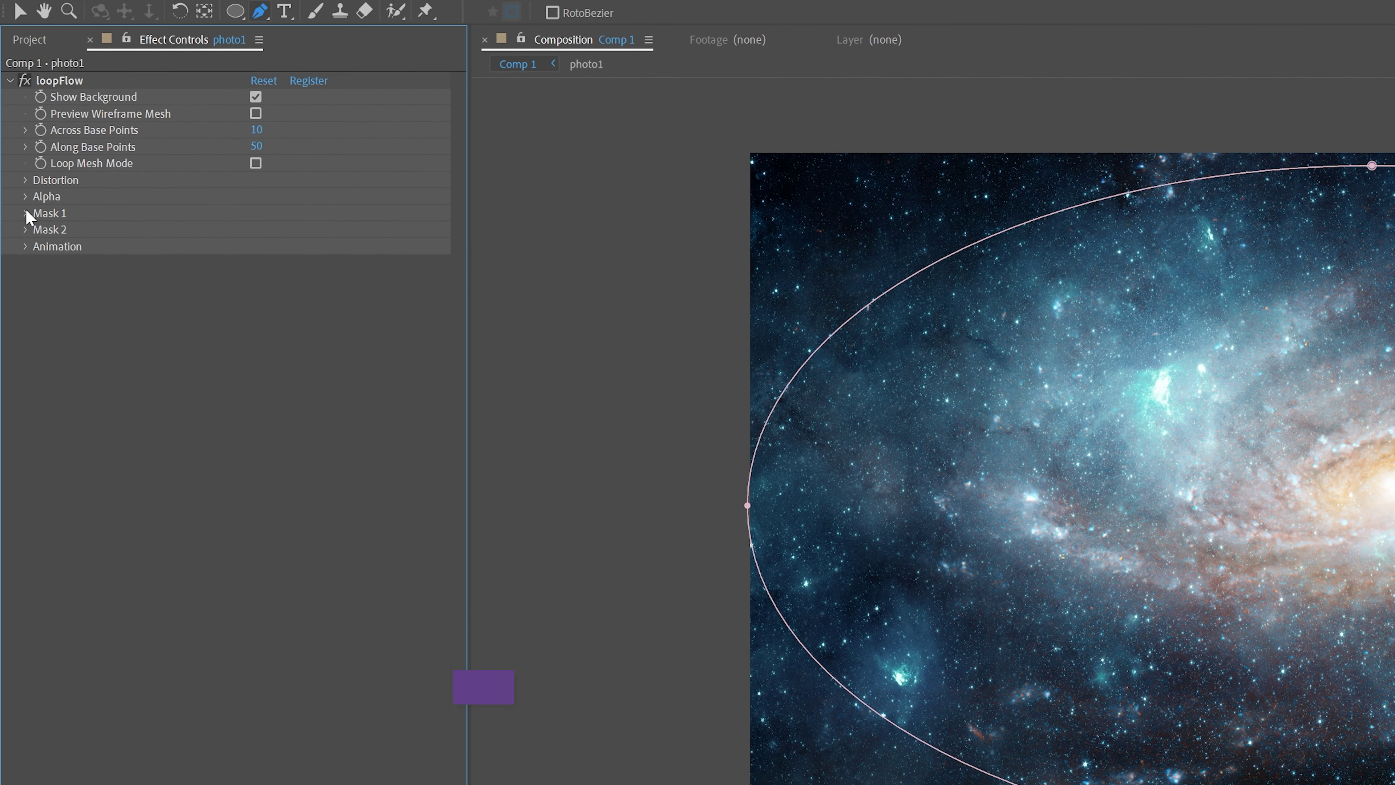
Set loopFlow's Mask 1 dropdown to Mask 1 and Mask 2 dropdown to Mask 2
{"action": "left_click", "coordinate": [14, 142]}
{"action": "left_click", "coordinate": [173, 152]}
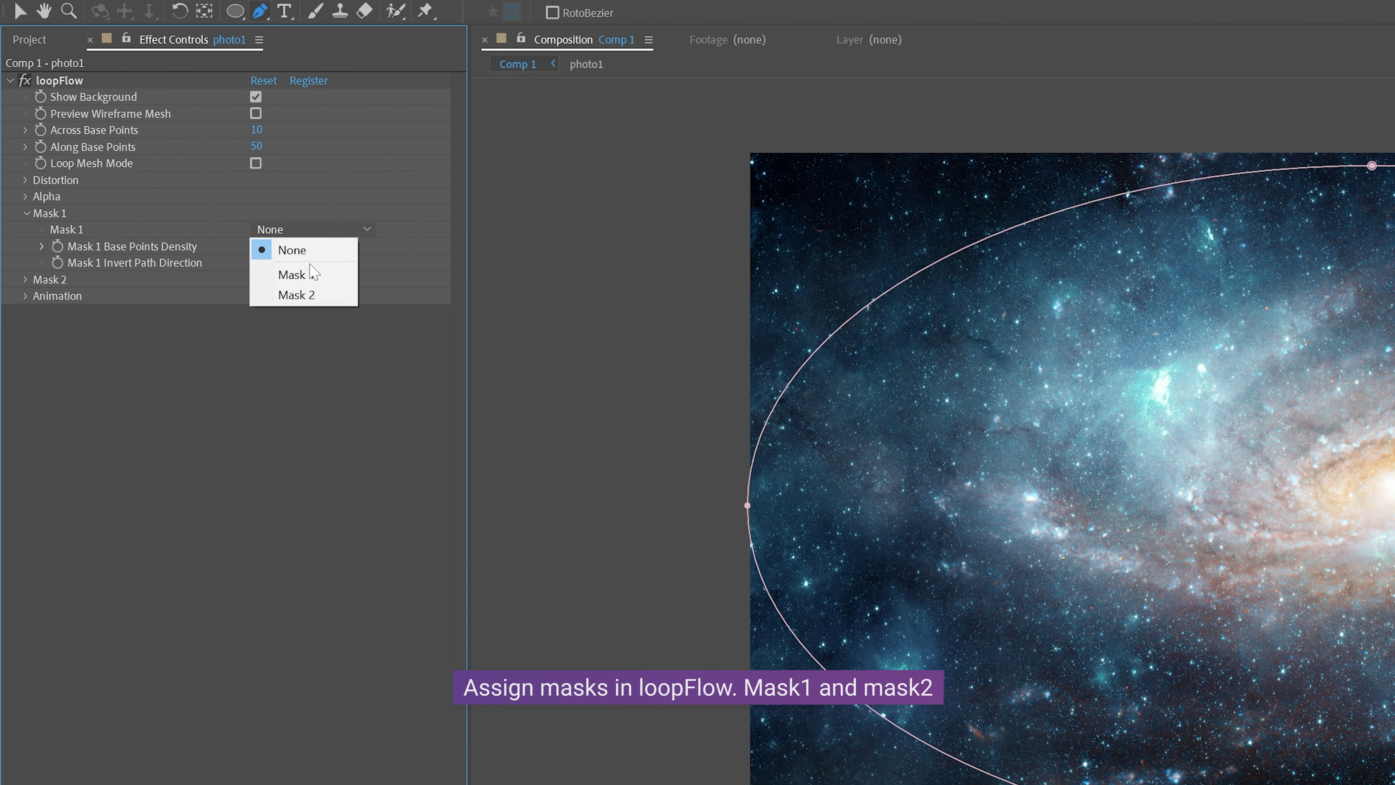
{"action": "left_click", "coordinate": [296, 274]}
{"action": "left_click", "coordinate": [25, 280]}
{"action": "left_click", "coordinate": [305, 297]}
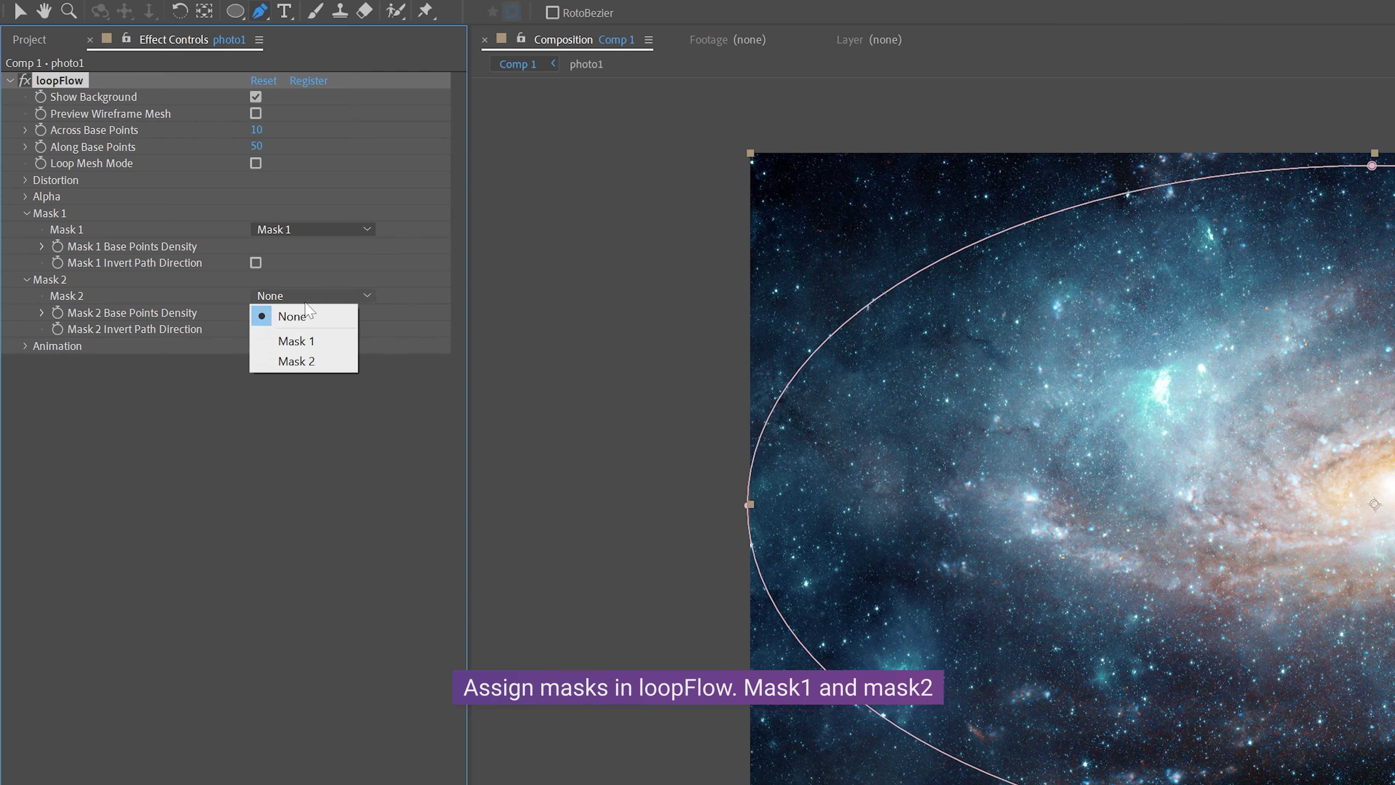
{"action": "left_click", "coordinate": [309, 361]}
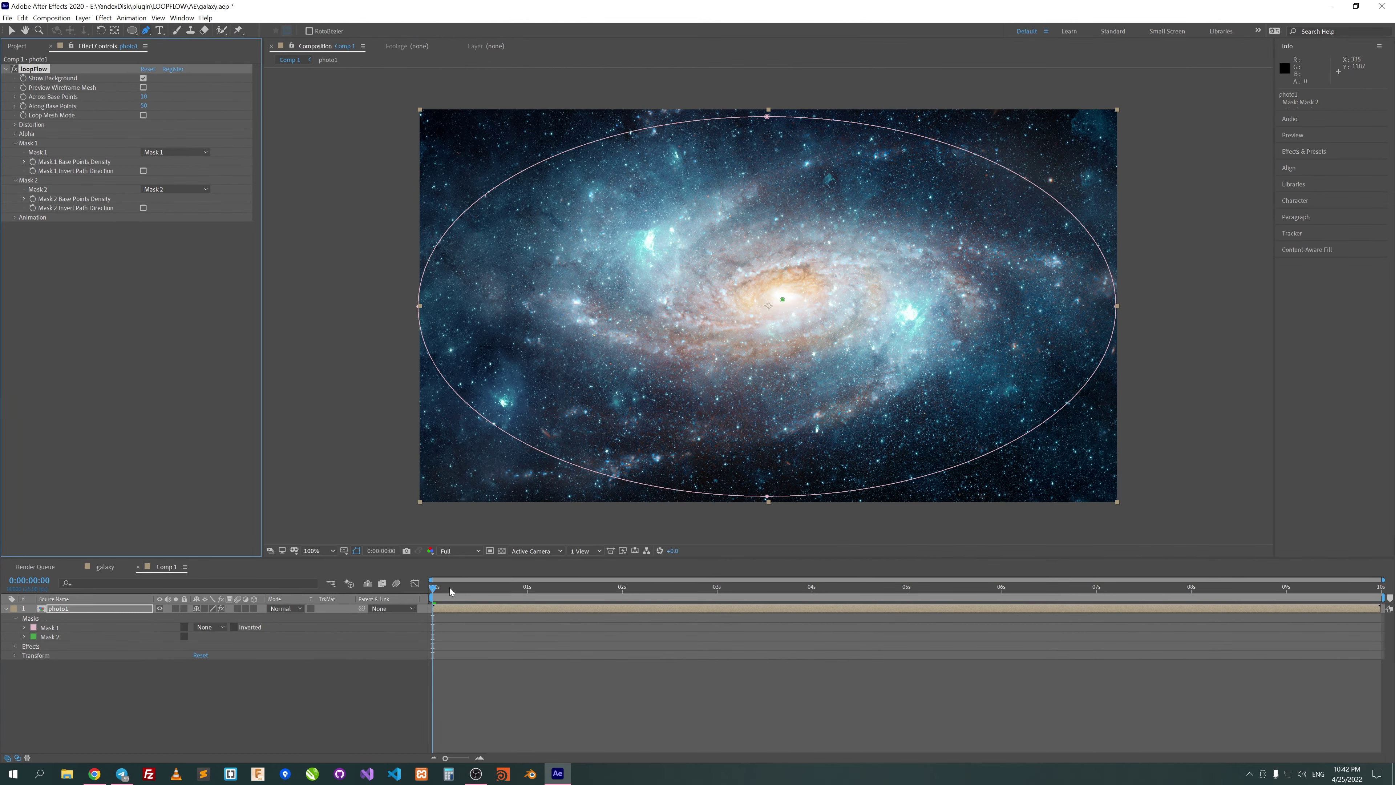
Preview the swirl, turn off loopFlow's Show Background, and turn on Loop Mesh Mode to close the gap
{"action": "key", "text": "space"}
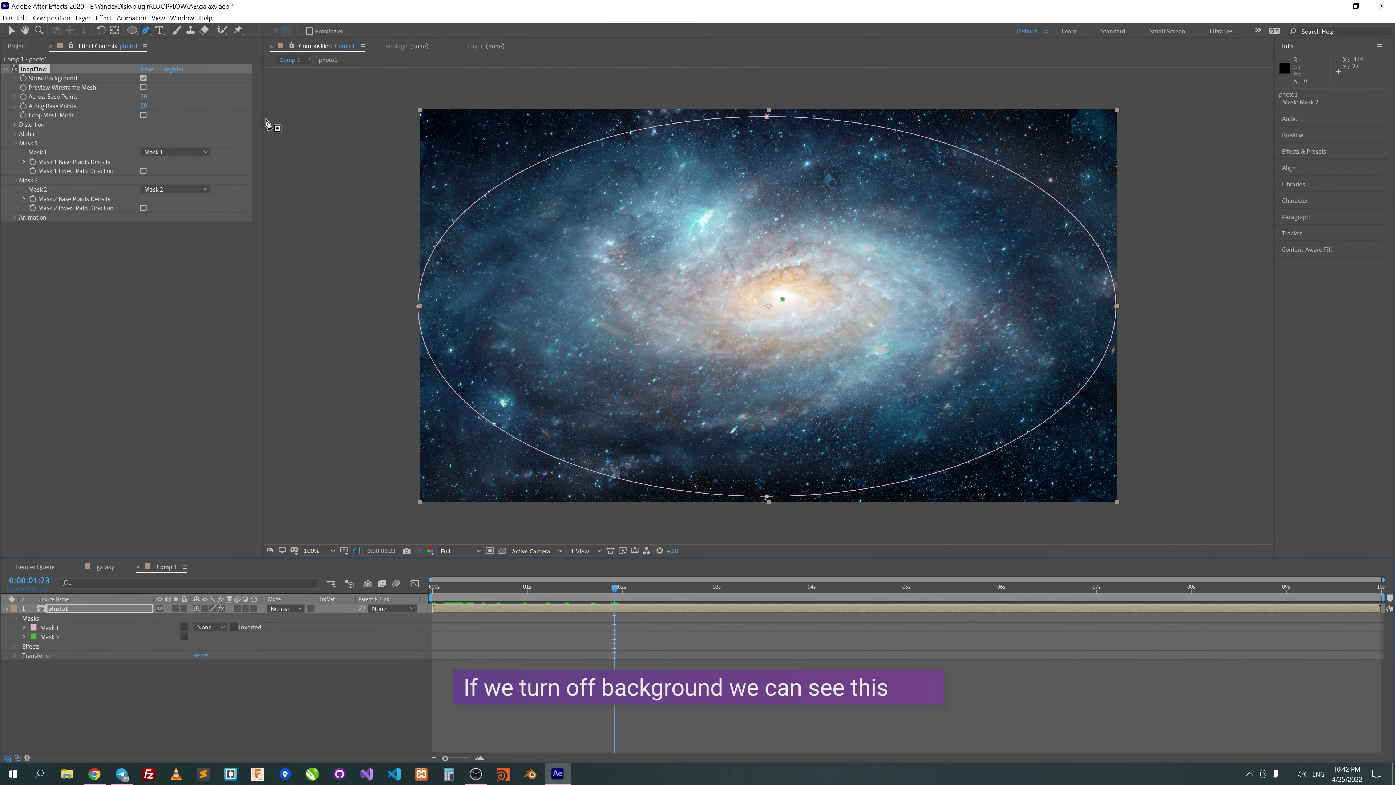
{"action": "left_click", "coordinate": [144, 78]}
{"action": "left_click_drag", "start_coordinate": [614, 587], "coordinate": [617, 600]}
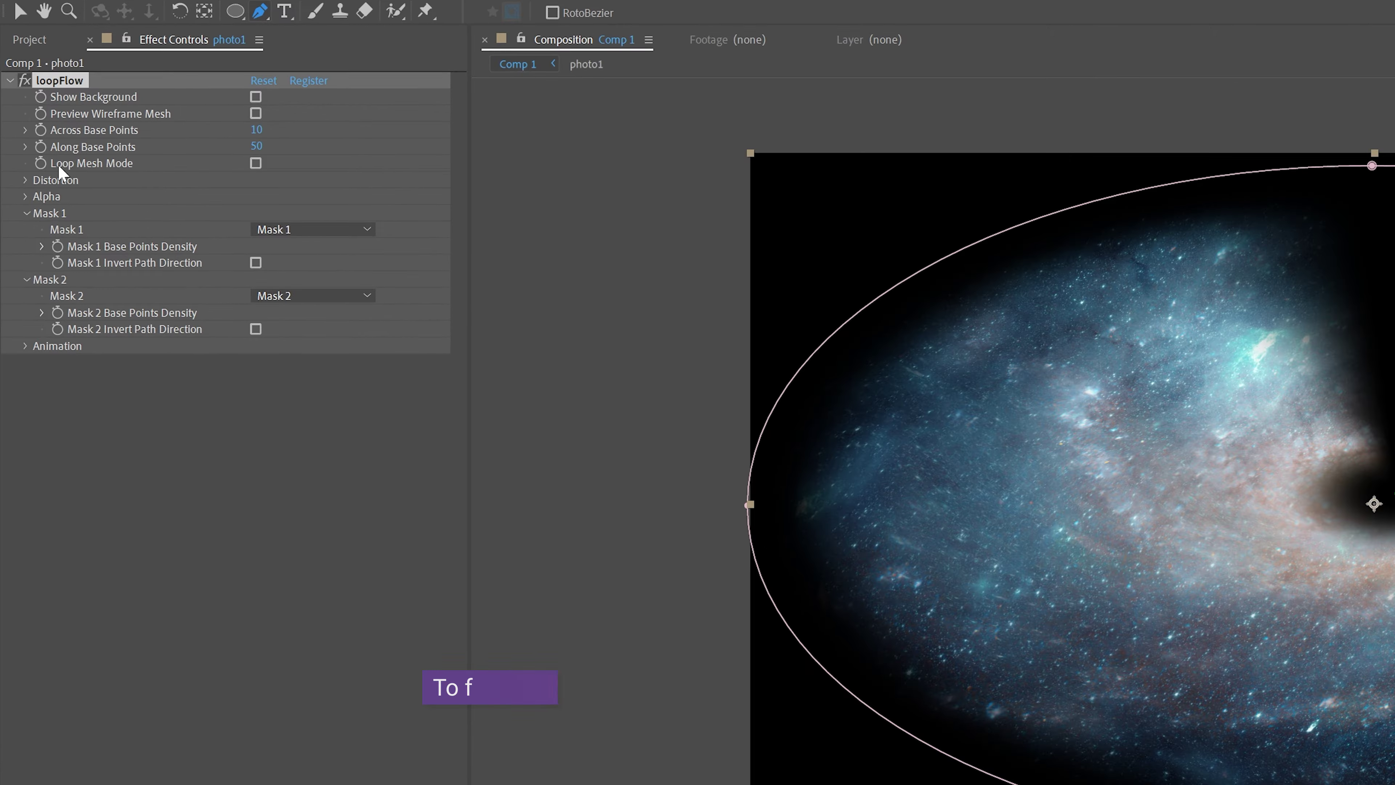
{"action": "left_click", "coordinate": [255, 163]}
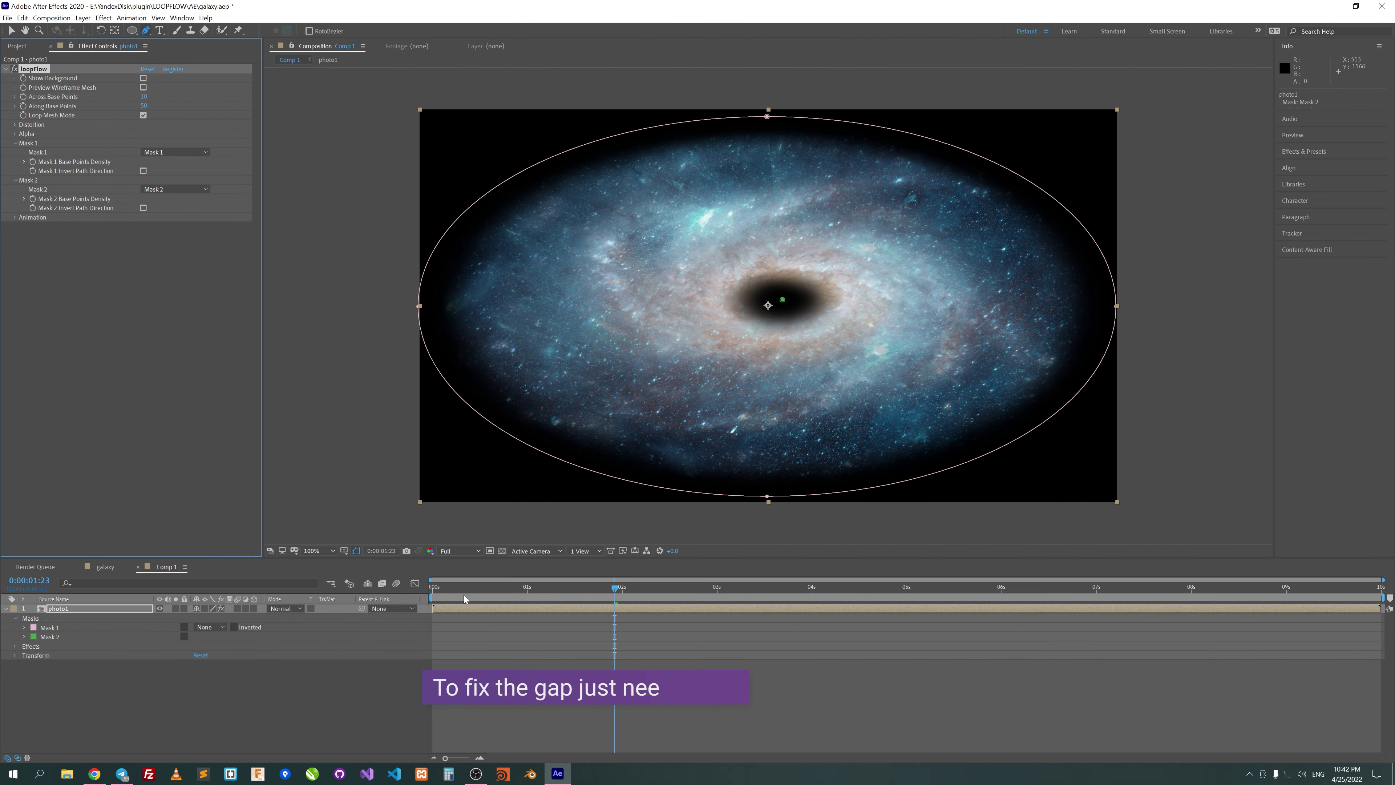
{"action": "mouse_move", "coordinate": [463, 595]}
{"action": "left_mouse_down"}
{"action": "mouse_move", "coordinate": [630, 601]}
{"action": "mouse_move", "coordinate": [588, 599]}
{"action": "left_mouse_up"}
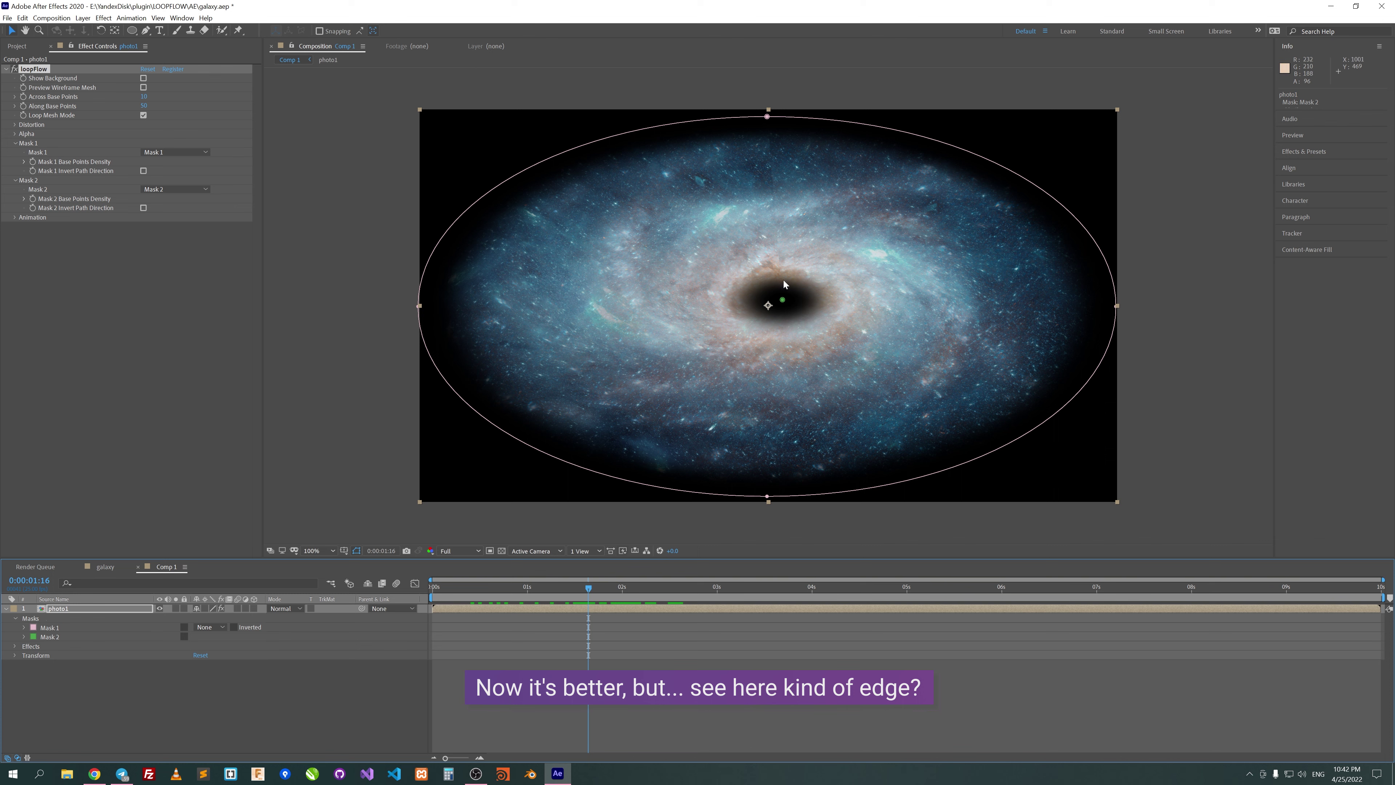
Scrub to check the swirl's edge and expand loopFlow's Alpha group to show noise and ramp controls
{"action": "mouse_move", "coordinate": [596, 588]}
{"action": "left_mouse_down"}
{"action": "mouse_move", "coordinate": [655, 595]}
{"action": "mouse_move", "coordinate": [577, 604]}
{"action": "left_mouse_up"}
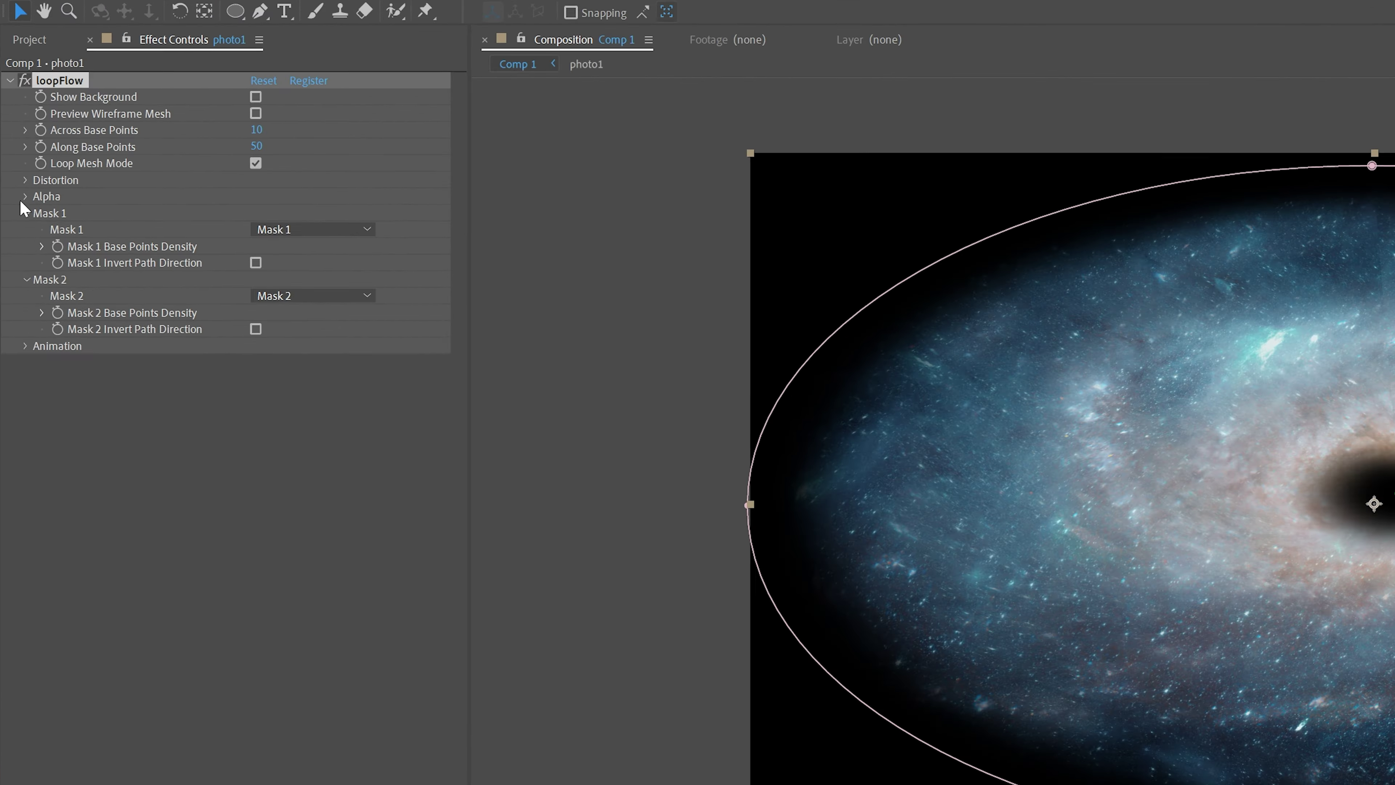
{"action": "left_click", "coordinate": [25, 196]}
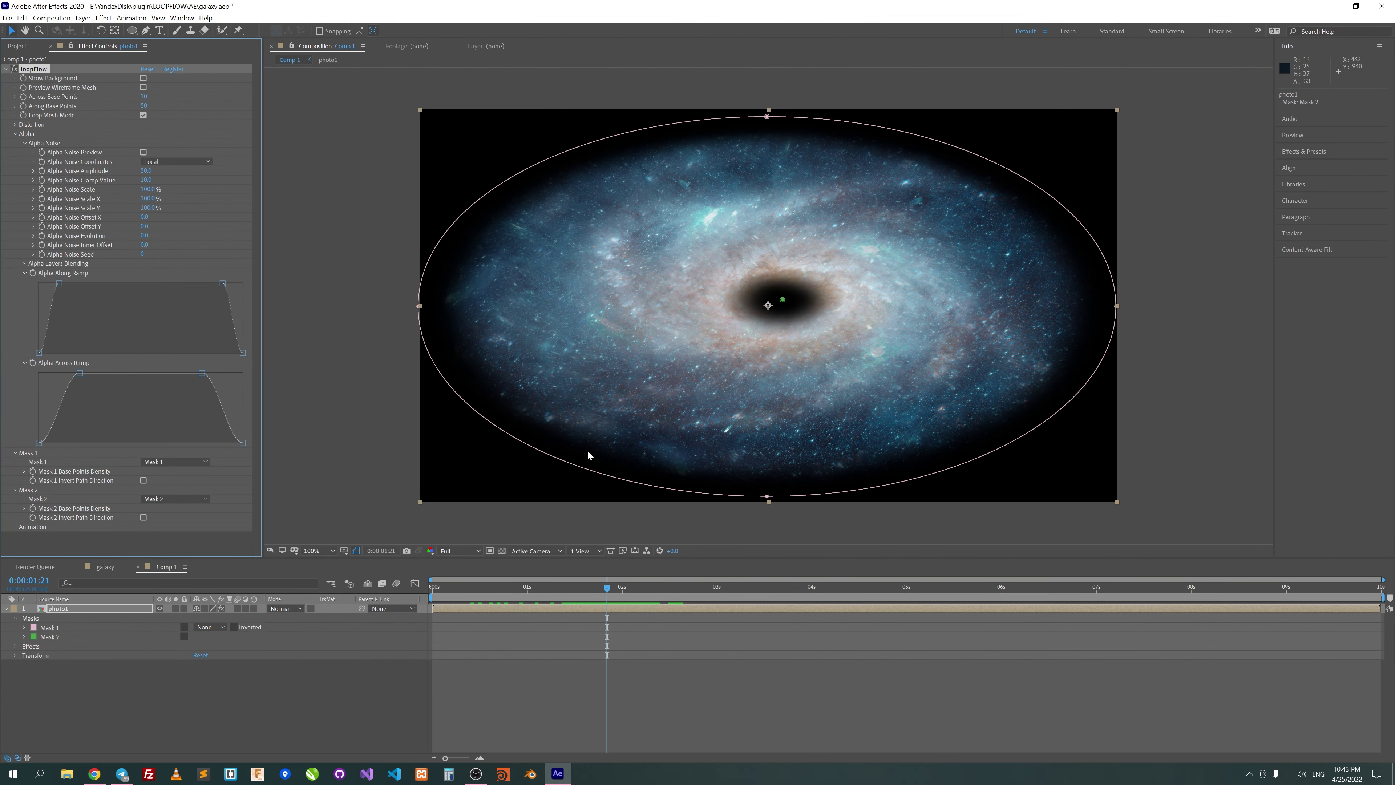
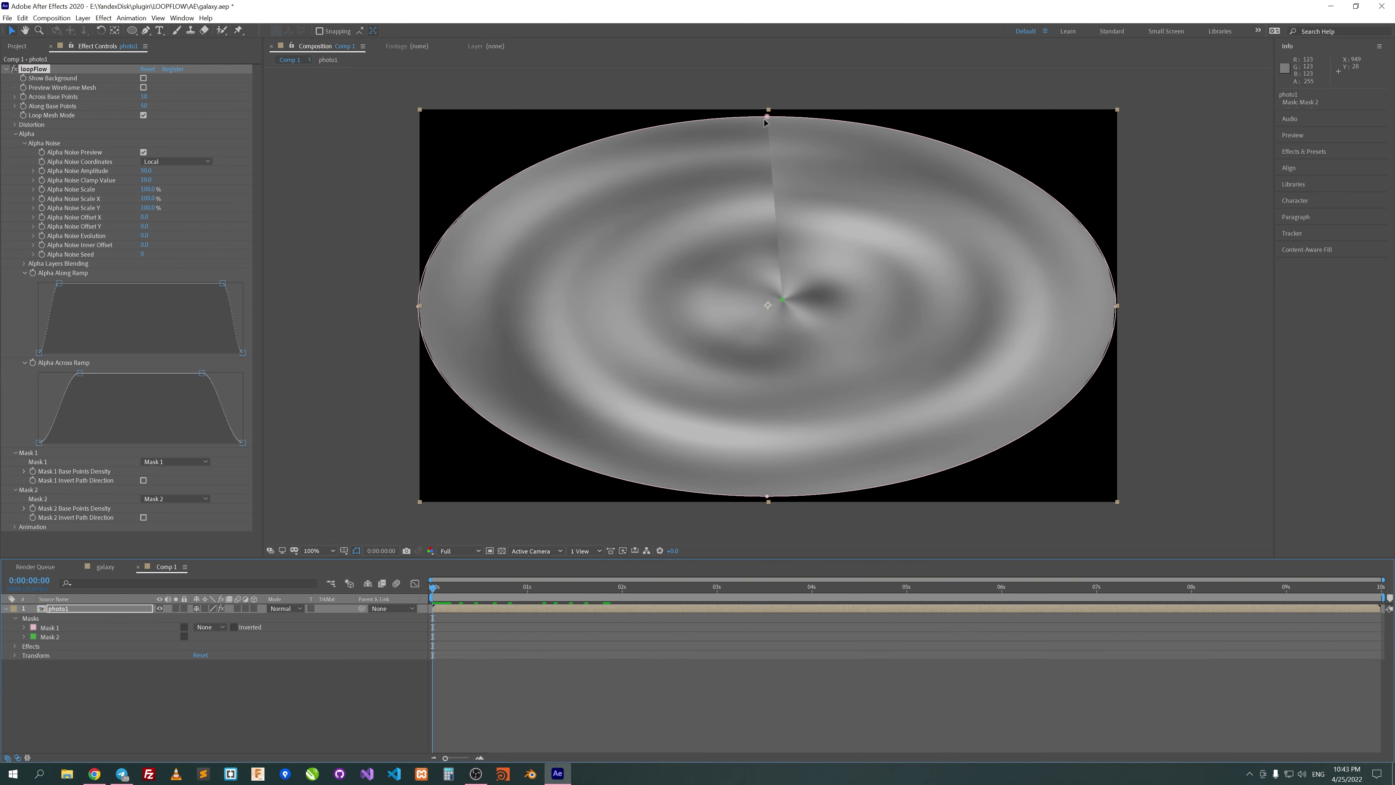
Switch loopFlow's Alpha Noise Coordinates to Screen Space and turn off Alpha Noise Preview, viewing at 2 seconds
{"action": "left_click", "coordinate": [176, 161]}
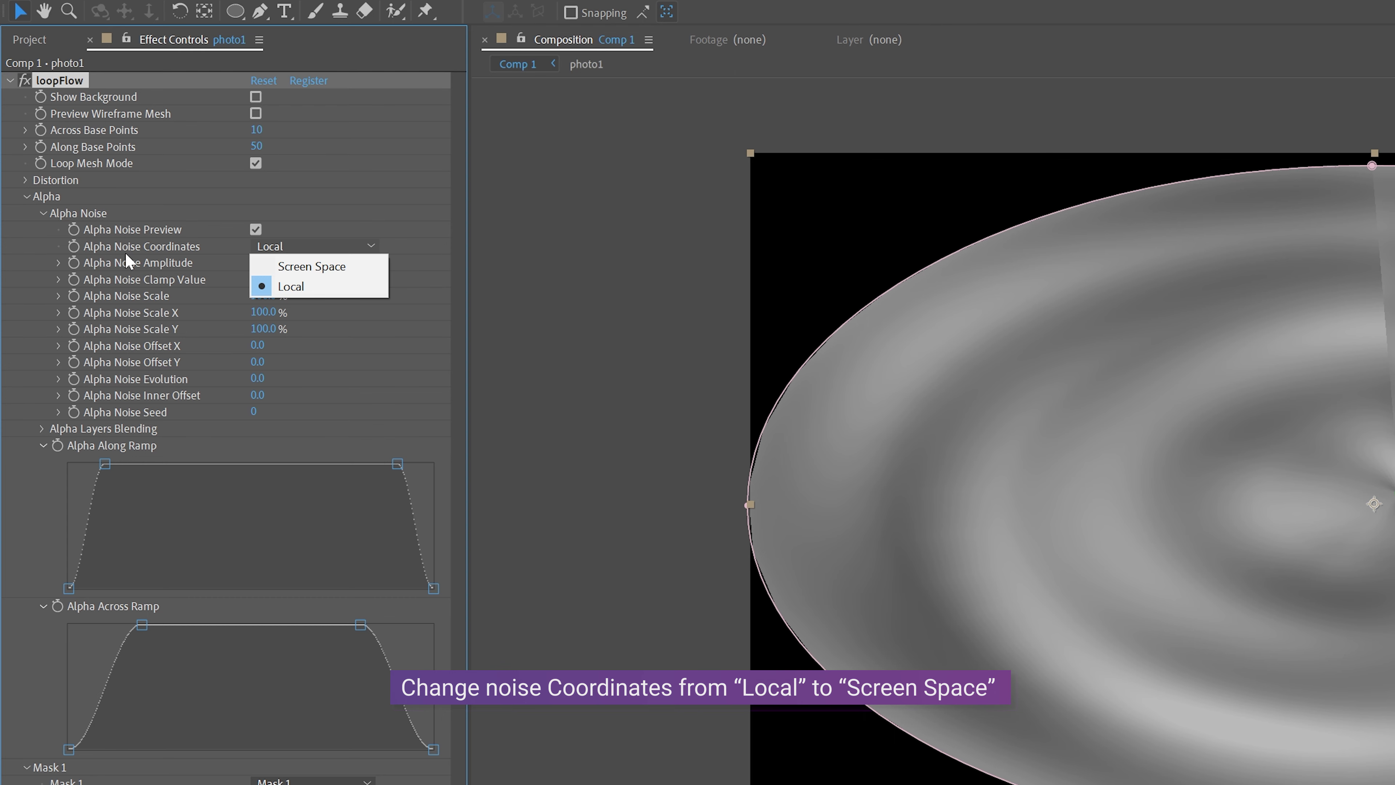
{"action": "left_click", "coordinate": [314, 269]}
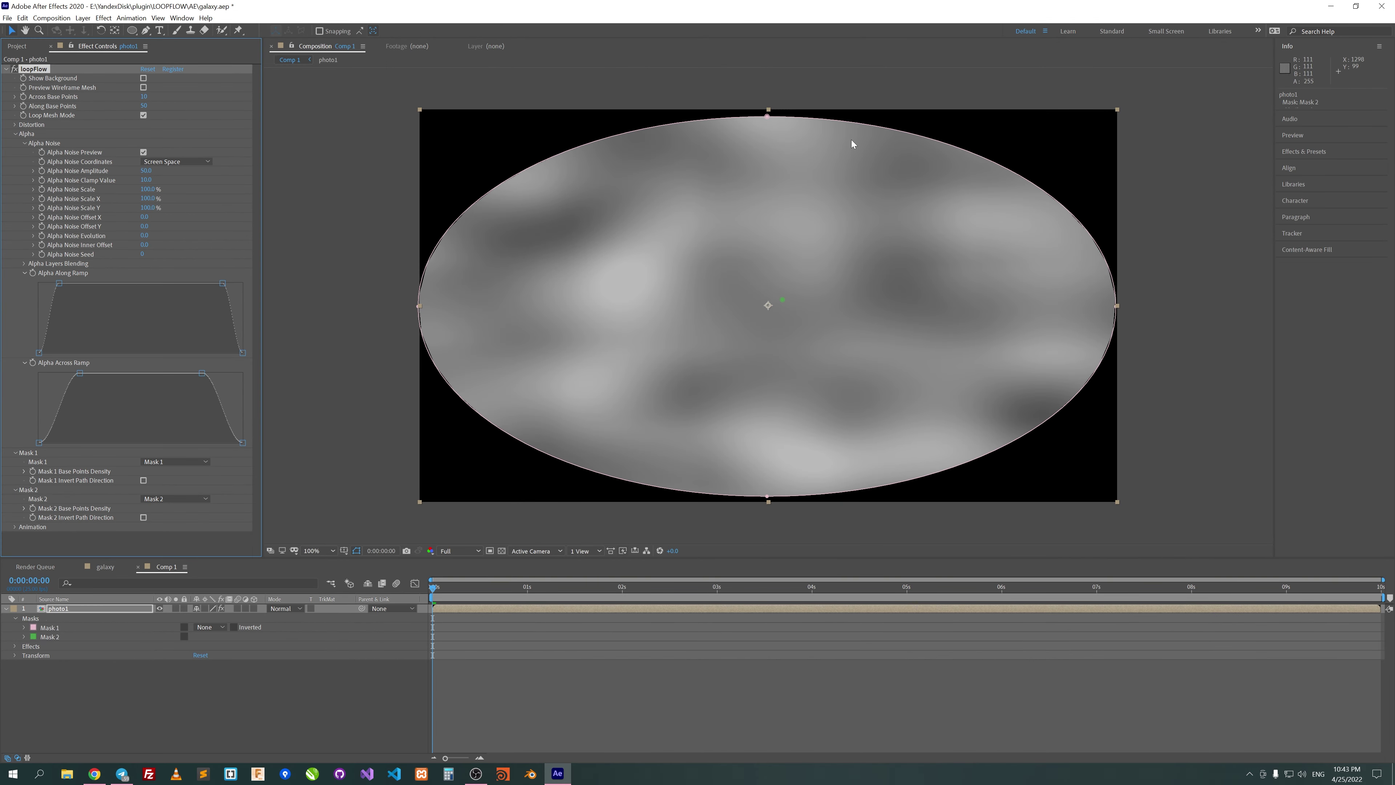
{"action": "left_click", "coordinate": [144, 152]}
{"action": "left_click_drag", "start_coordinate": [433, 587], "coordinate": [631, 593]}
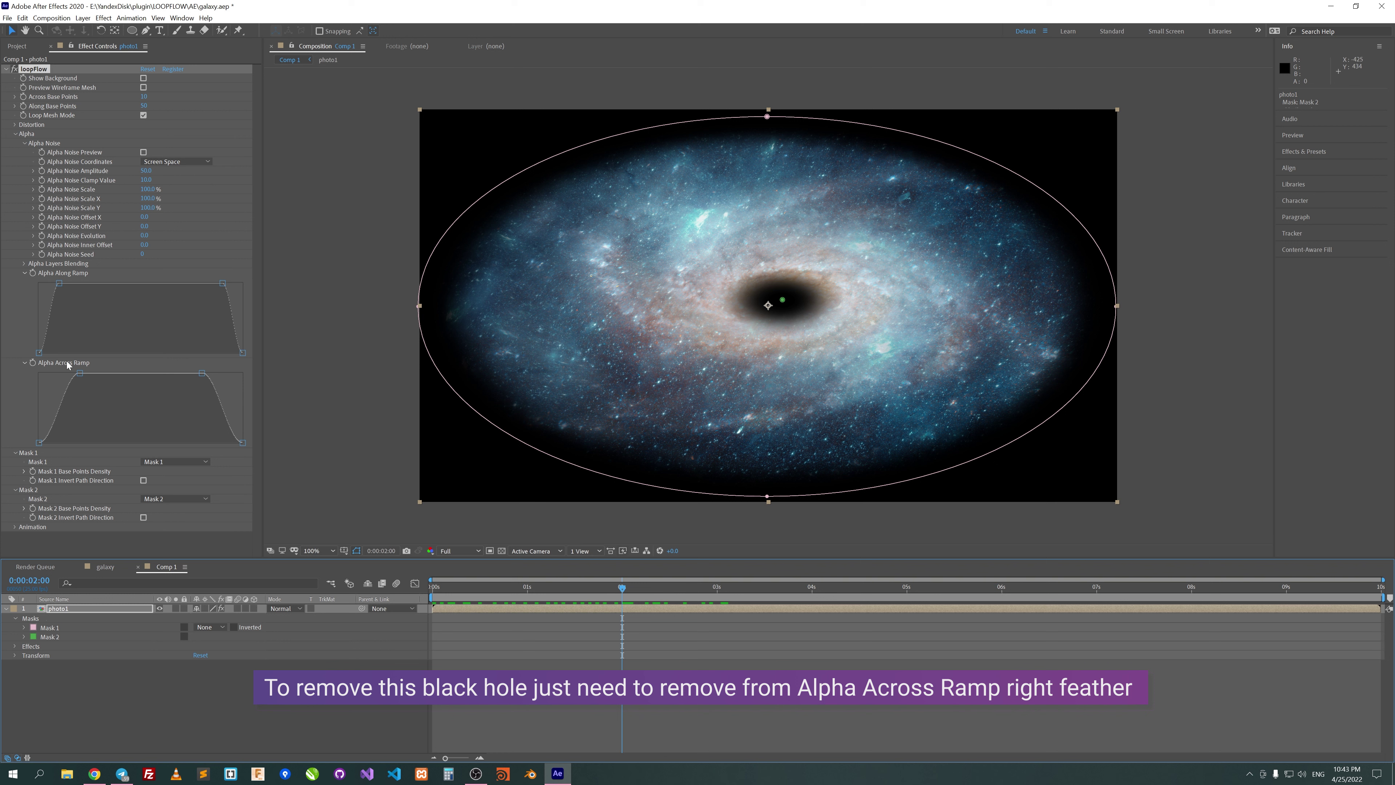
Raise the Alpha Across Ramp's bottom-right point to the top, removing the right falloff, and preview the galaxy
{"action": "left_click_drag", "start_coordinate": [243, 443], "coordinate": [243, 374]}
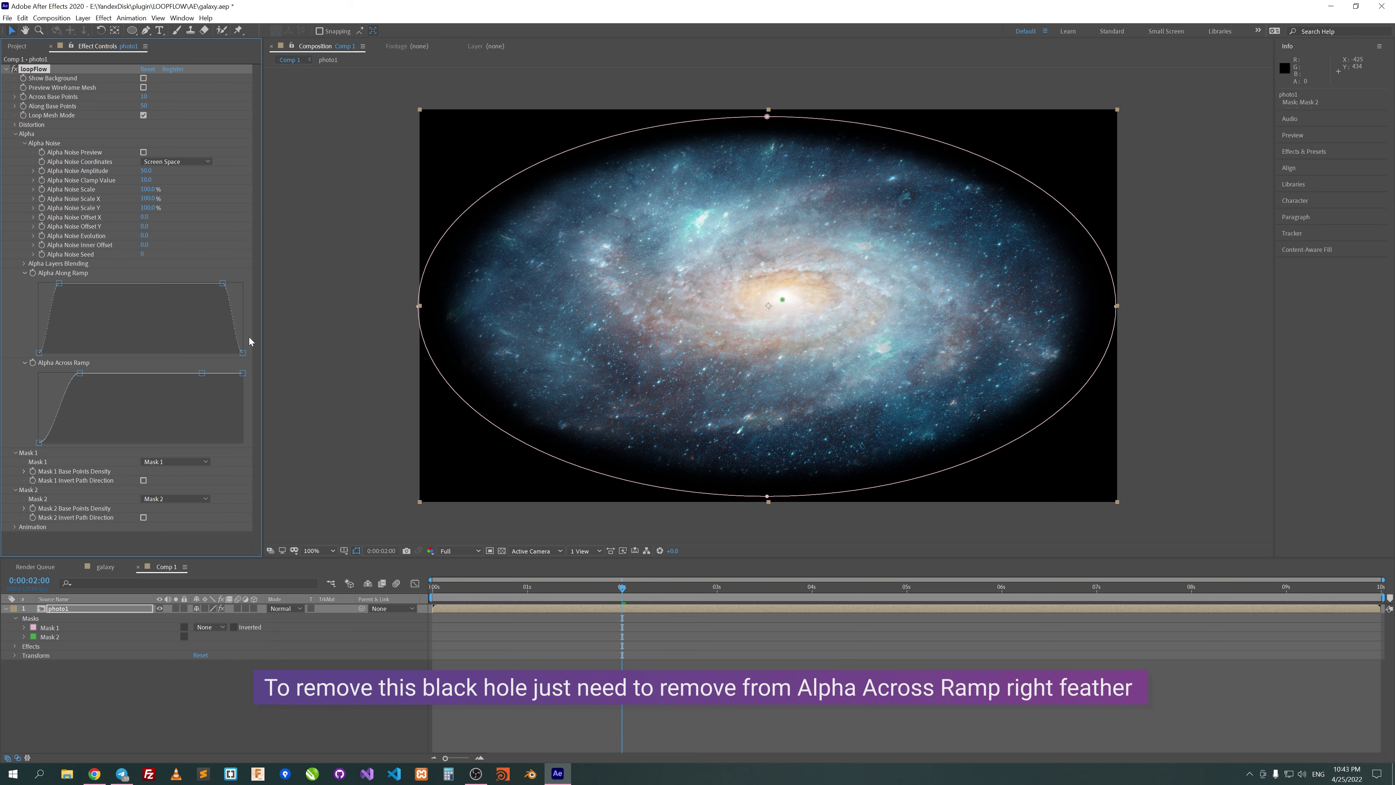
{"action": "left_click_drag", "start_coordinate": [452, 588], "coordinate": [597, 582]}
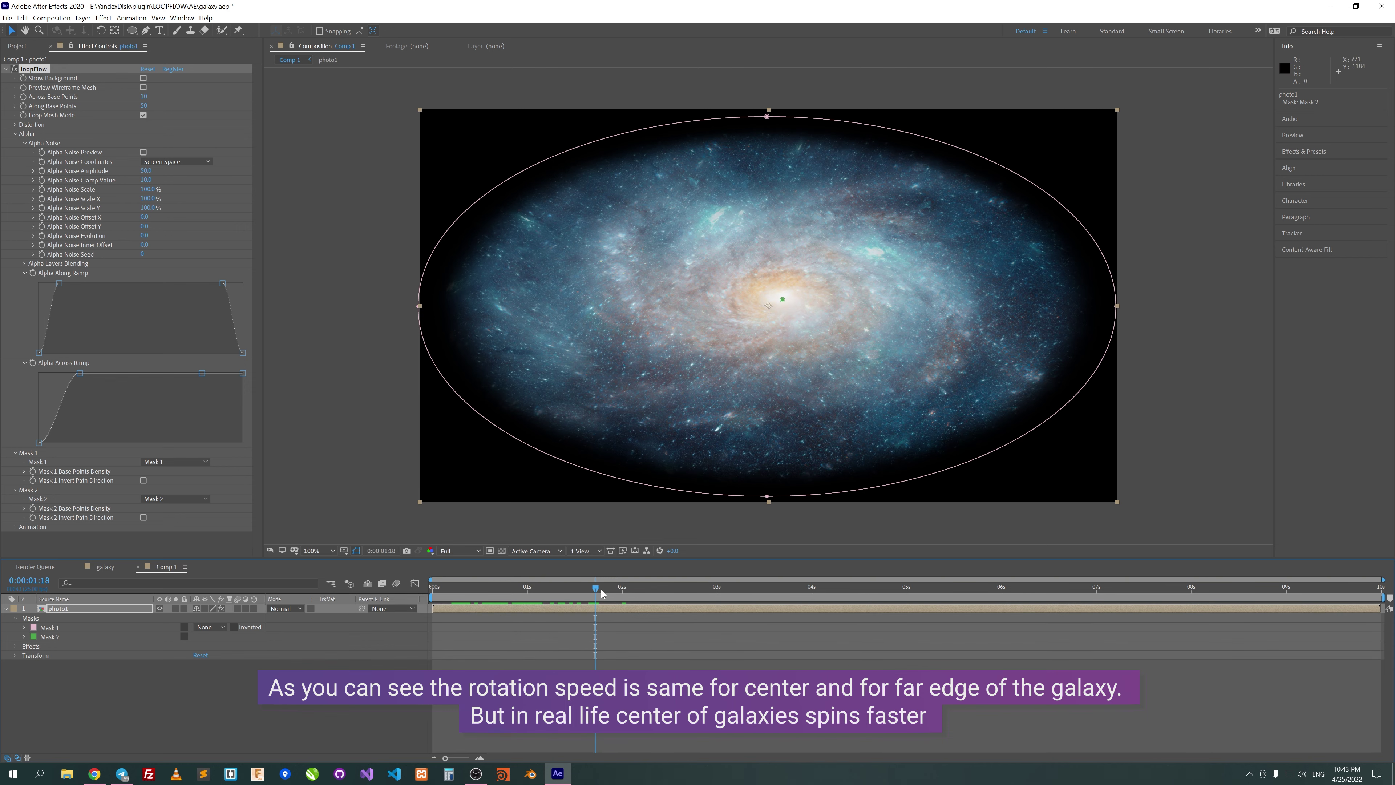
{"action": "key", "text": "space"}
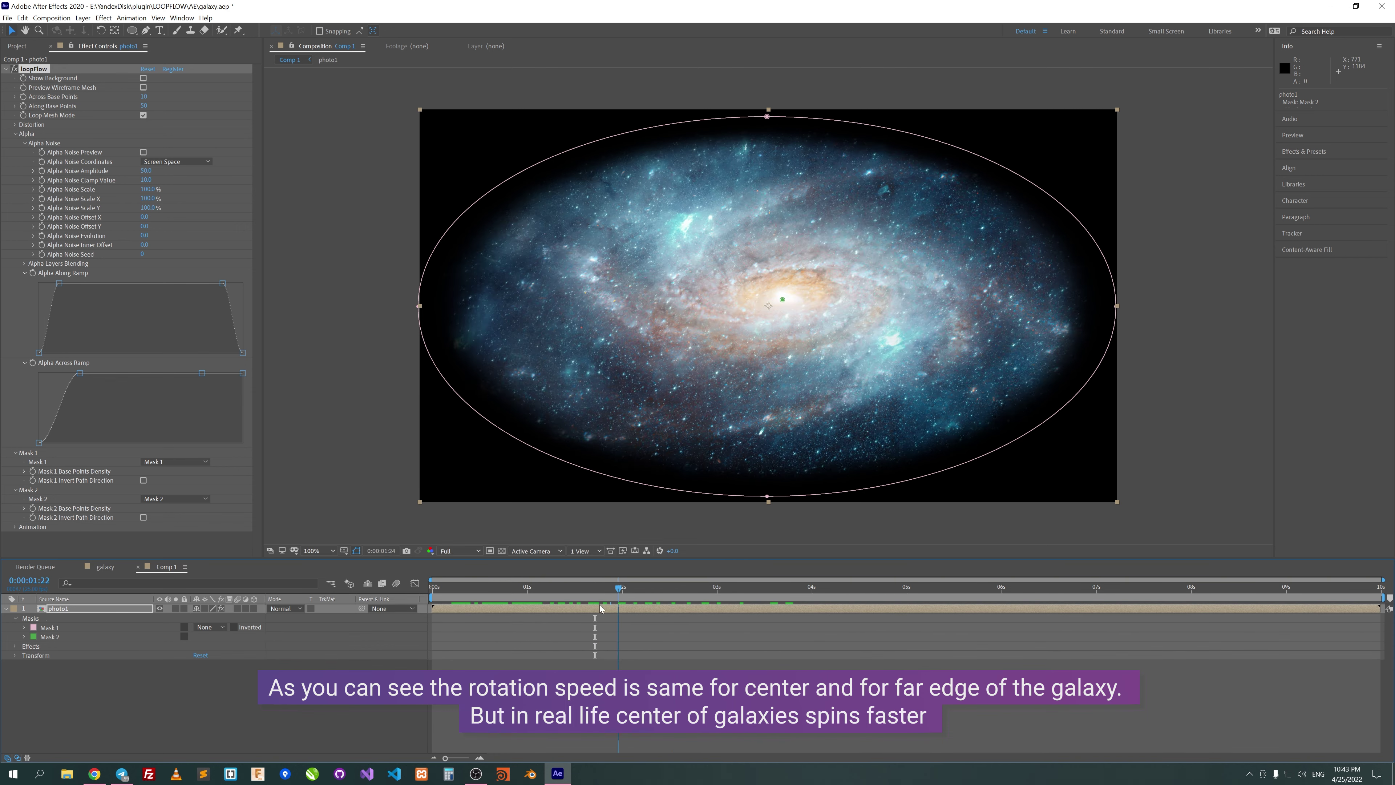
{"action": "left_click", "coordinate": [492, 587]}
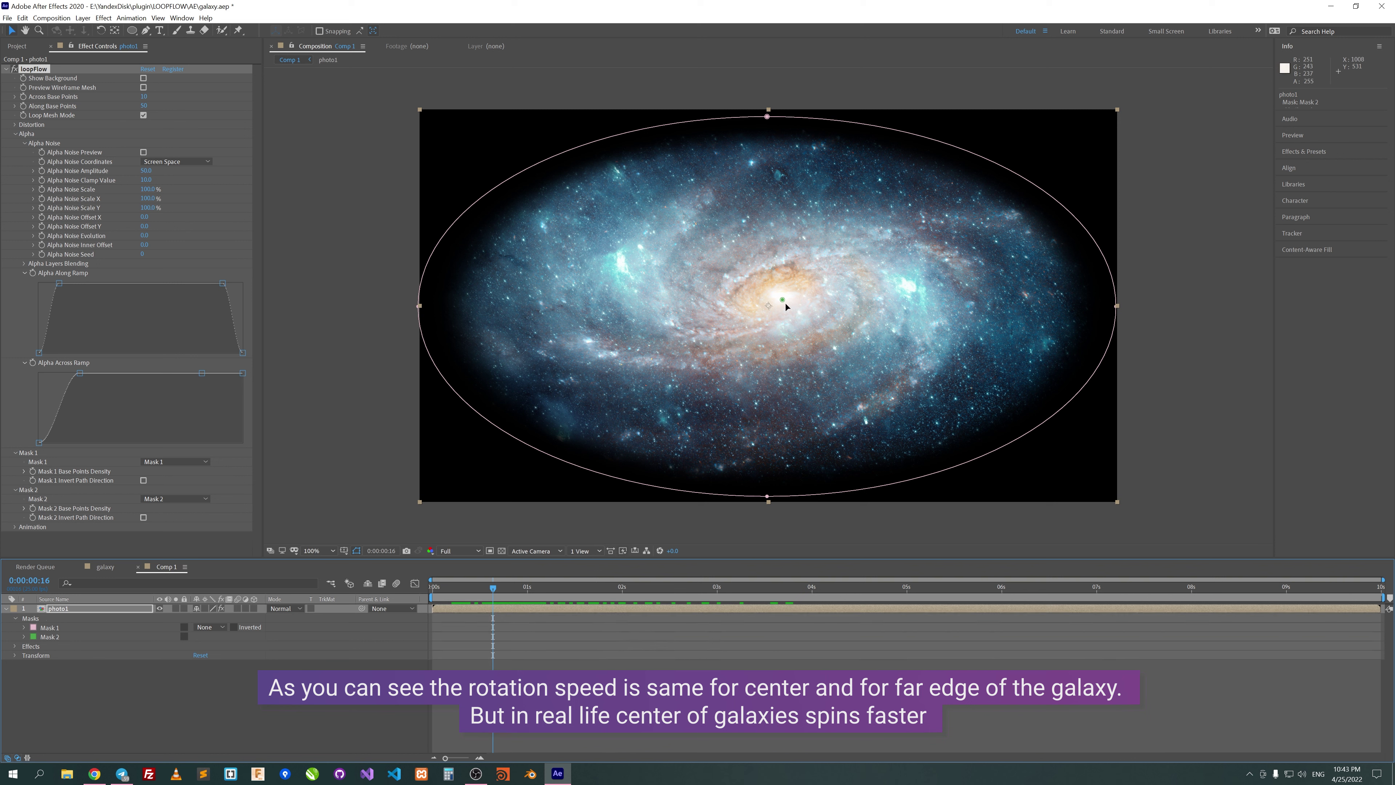
View the loopFlow effect's version information, then close it
{"action": "right_click", "coordinate": [32, 69]}
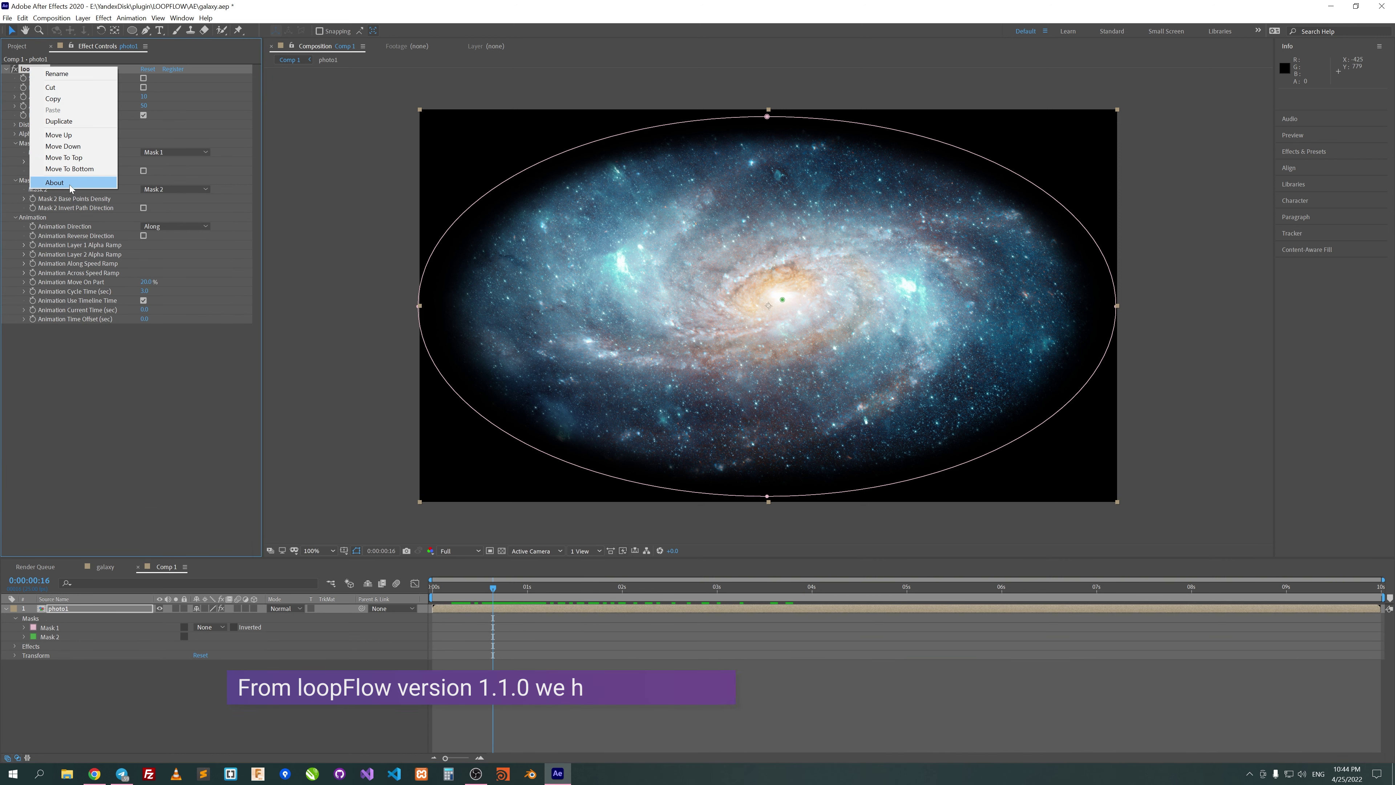
{"action": "left_click", "coordinate": [76, 184]}
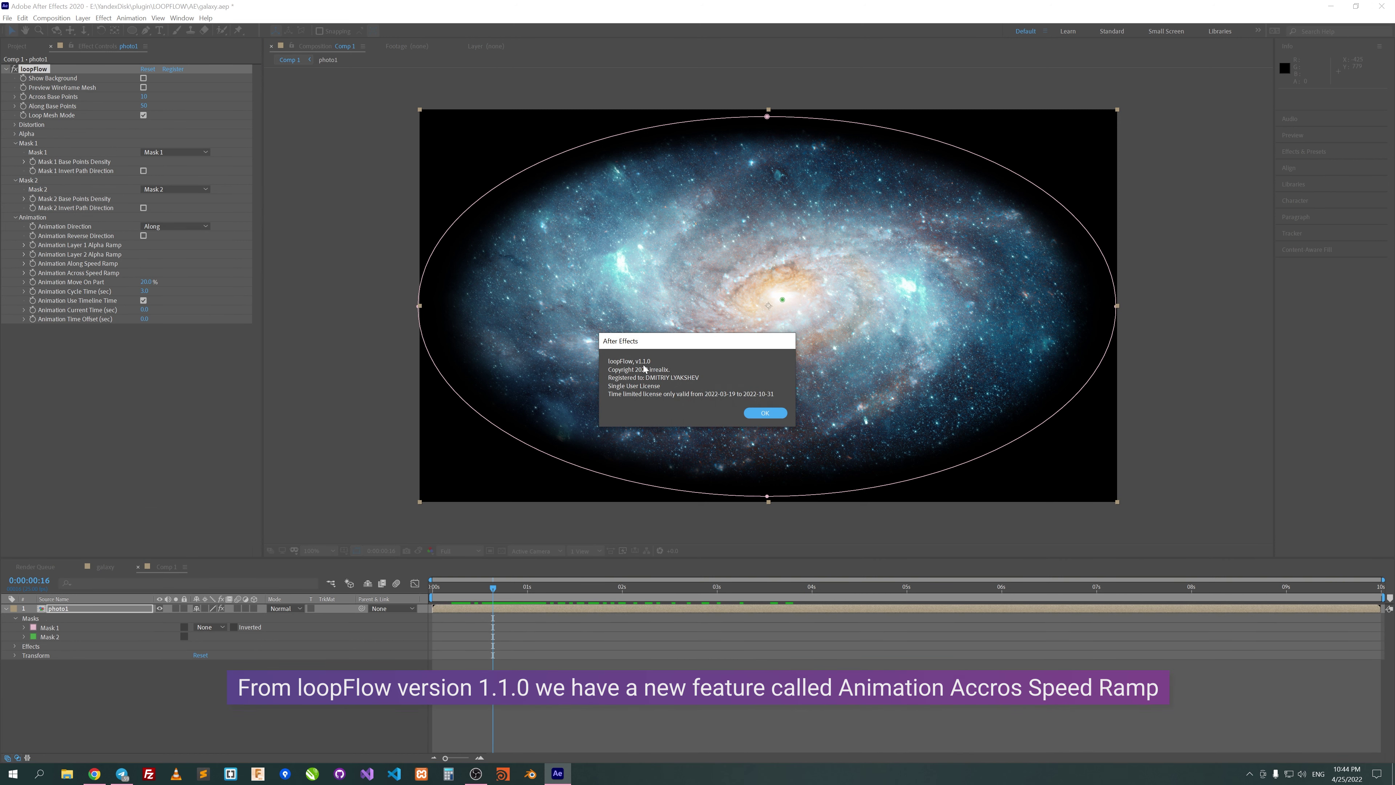
{"action": "left_click", "coordinate": [765, 413]}
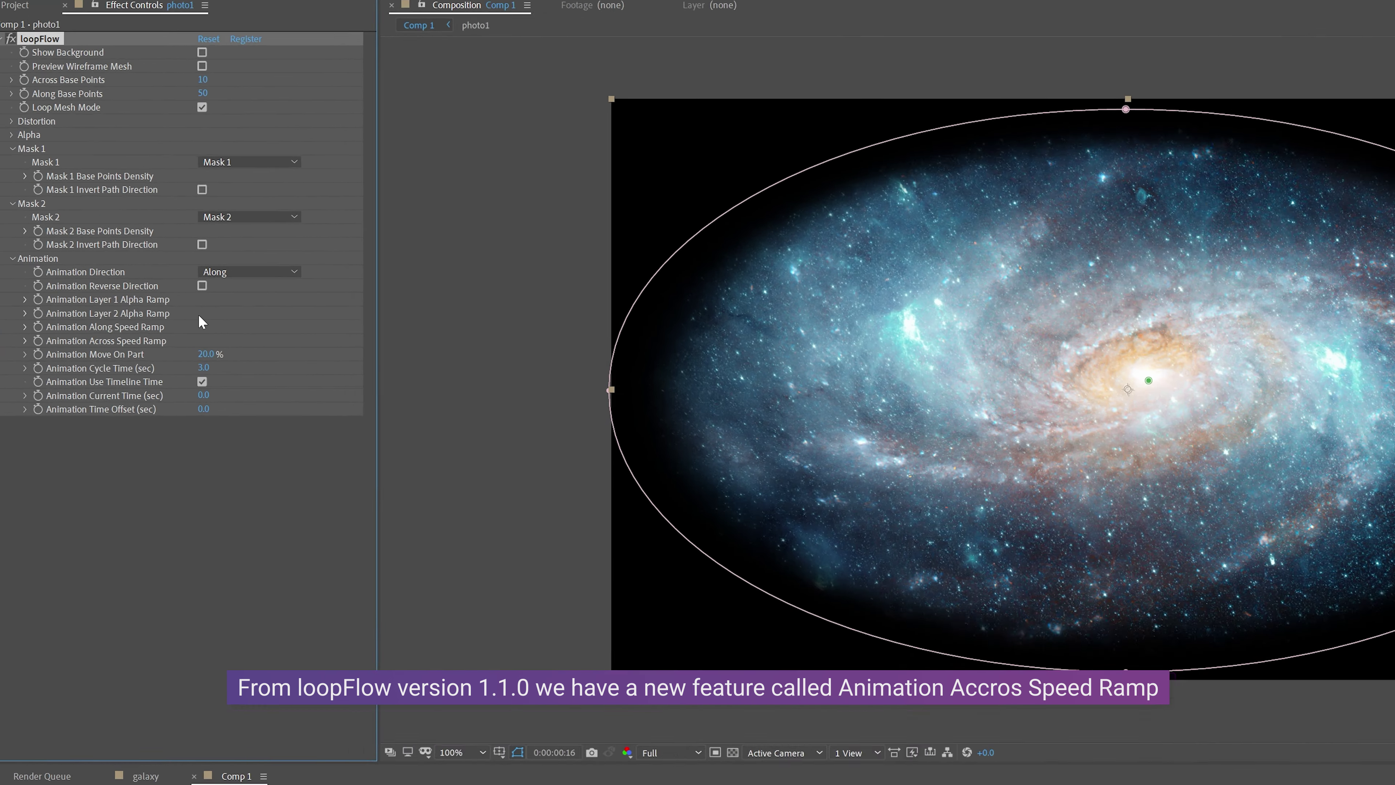
Curve the Animation Across Speed Ramp by pulling its left end to the bottom, and enable Show Background
{"action": "left_click", "coordinate": [25, 385]}
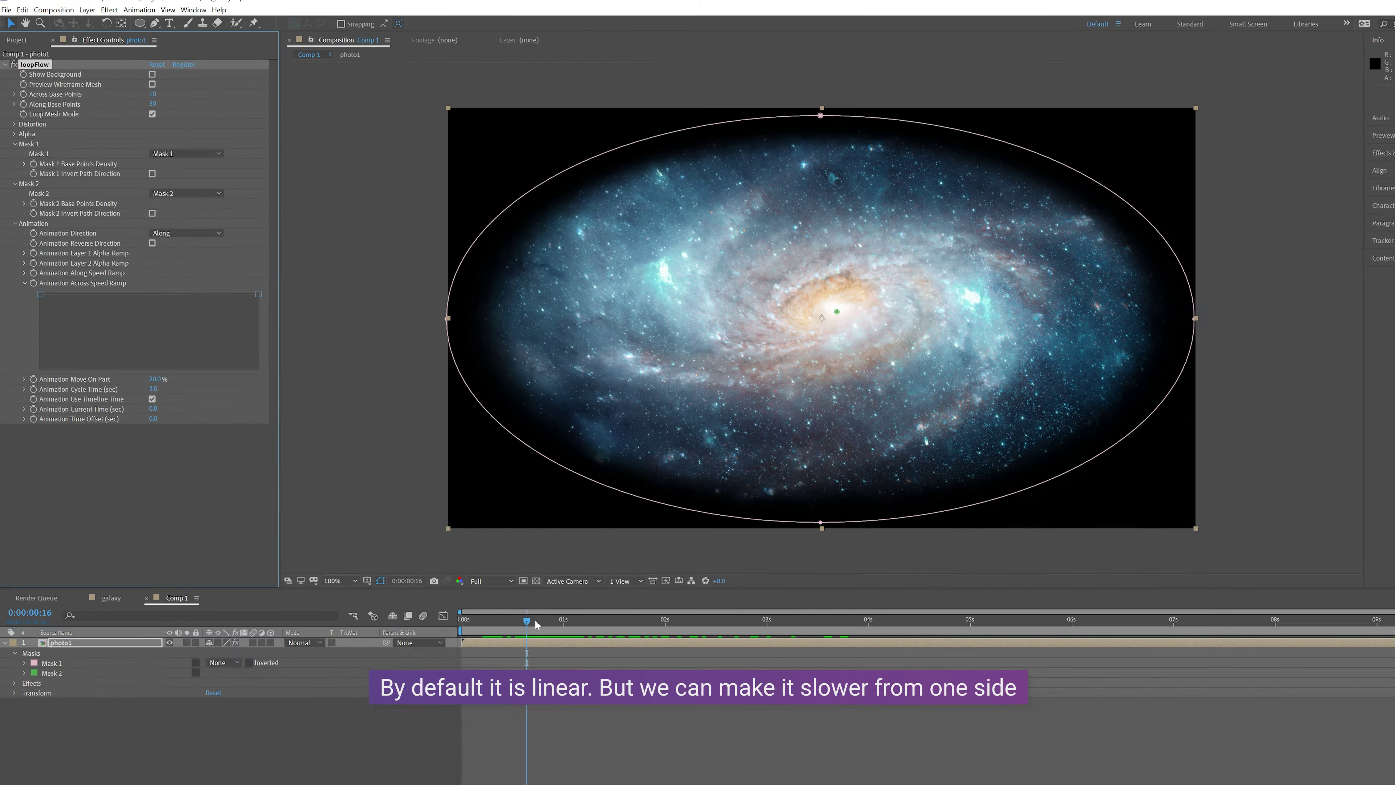
{"action": "mouse_move", "coordinate": [536, 587]}
{"action": "left_mouse_down"}
{"action": "mouse_move", "coordinate": [586, 589]}
{"action": "mouse_move", "coordinate": [566, 606]}
{"action": "left_mouse_up"}
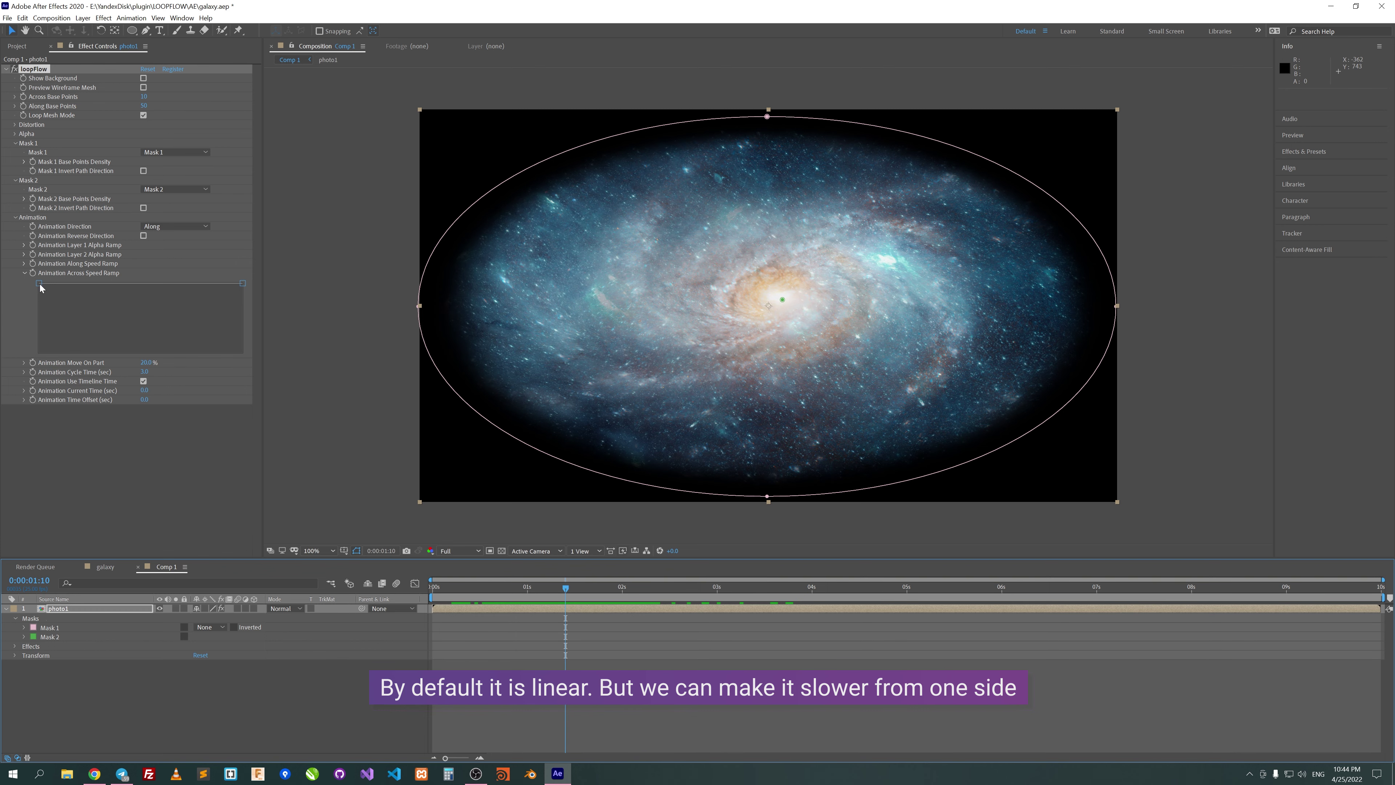
{"action": "left_click_drag", "start_coordinate": [40, 287], "coordinate": [39, 351]}
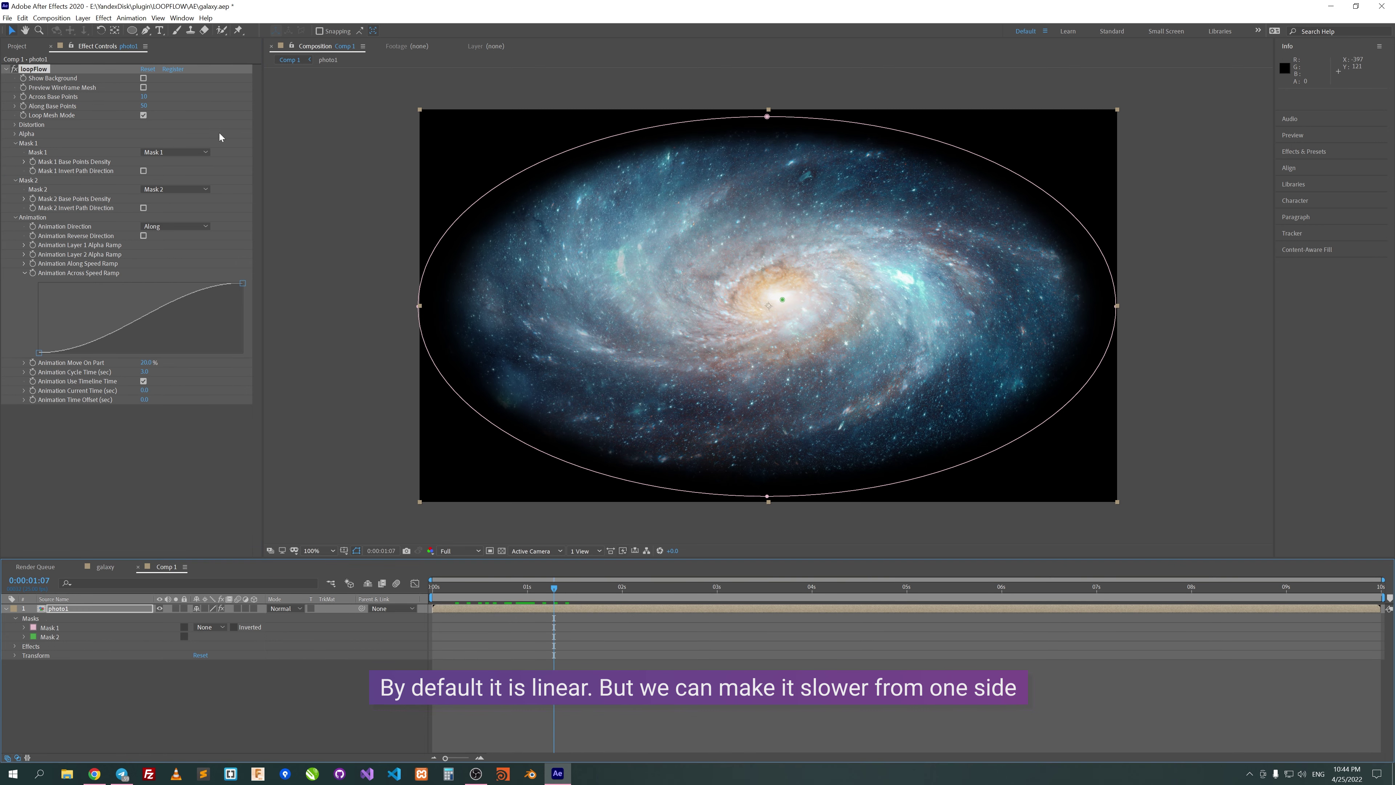
{"action": "left_click", "coordinate": [144, 78]}
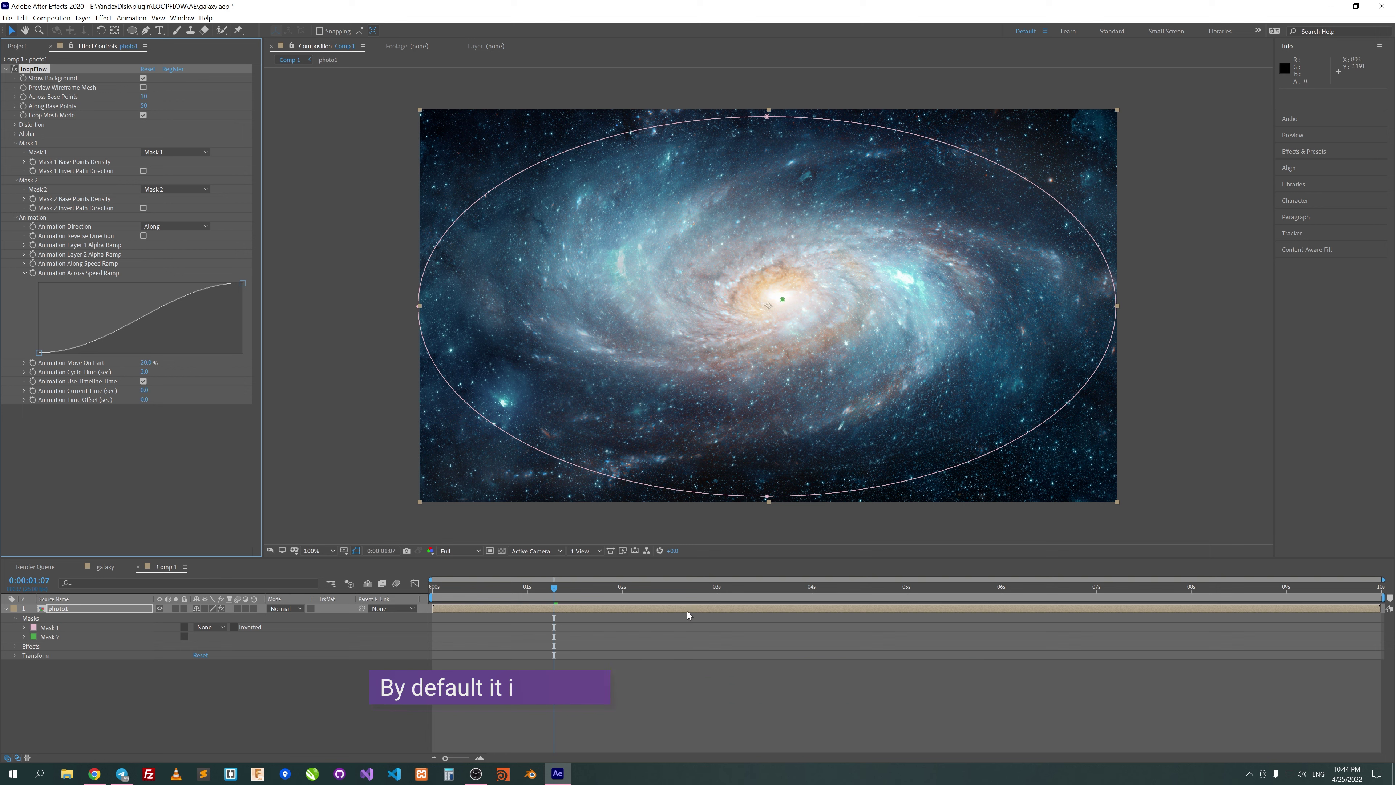
{"action": "mouse_move", "coordinate": [498, 592]}
{"action": "left_mouse_down"}
{"action": "mouse_move", "coordinate": [824, 585]}
{"action": "mouse_move", "coordinate": [716, 604]}
{"action": "left_mouse_up"}
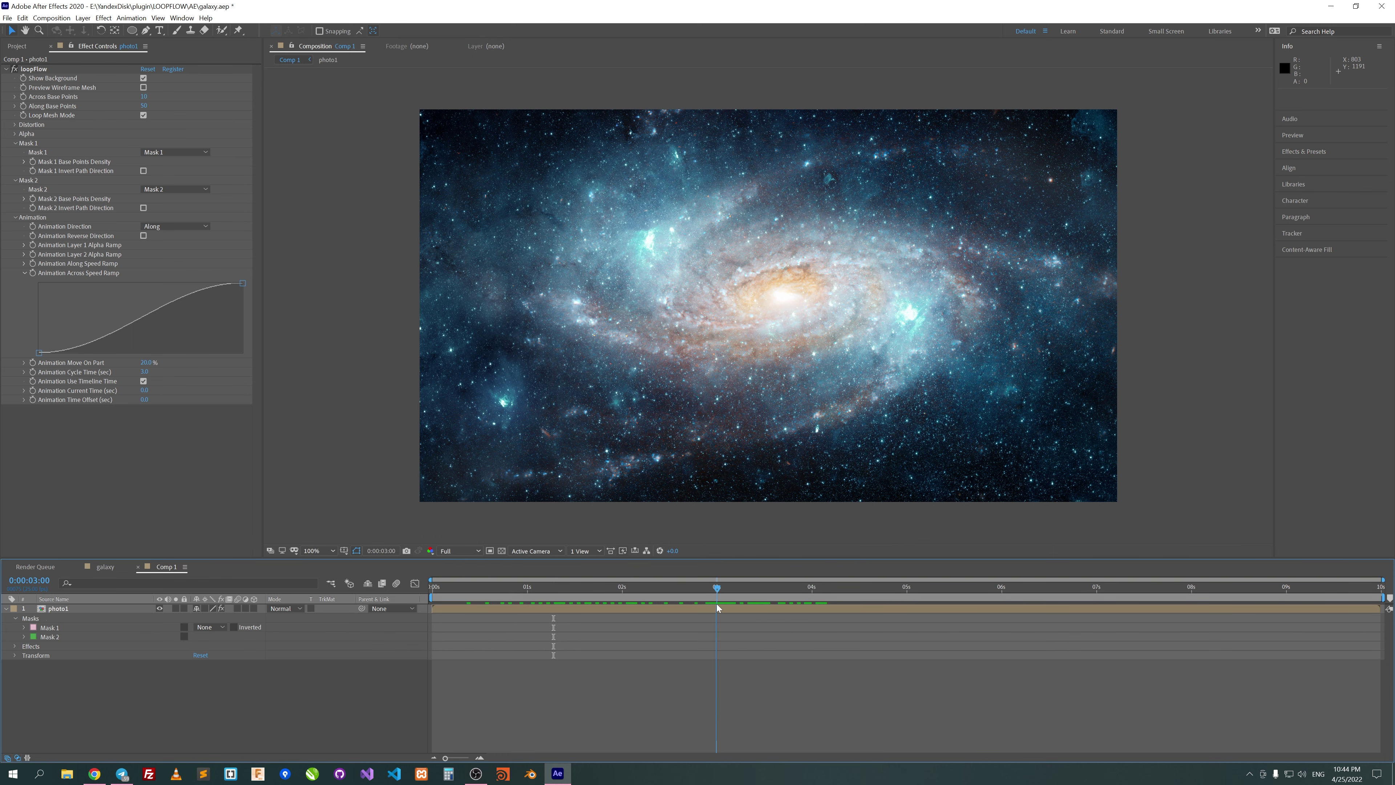
Set Animation Cycle Time to 6, end the work area at 6 seconds, and preview
{"action": "left_click", "coordinate": [145, 372]}
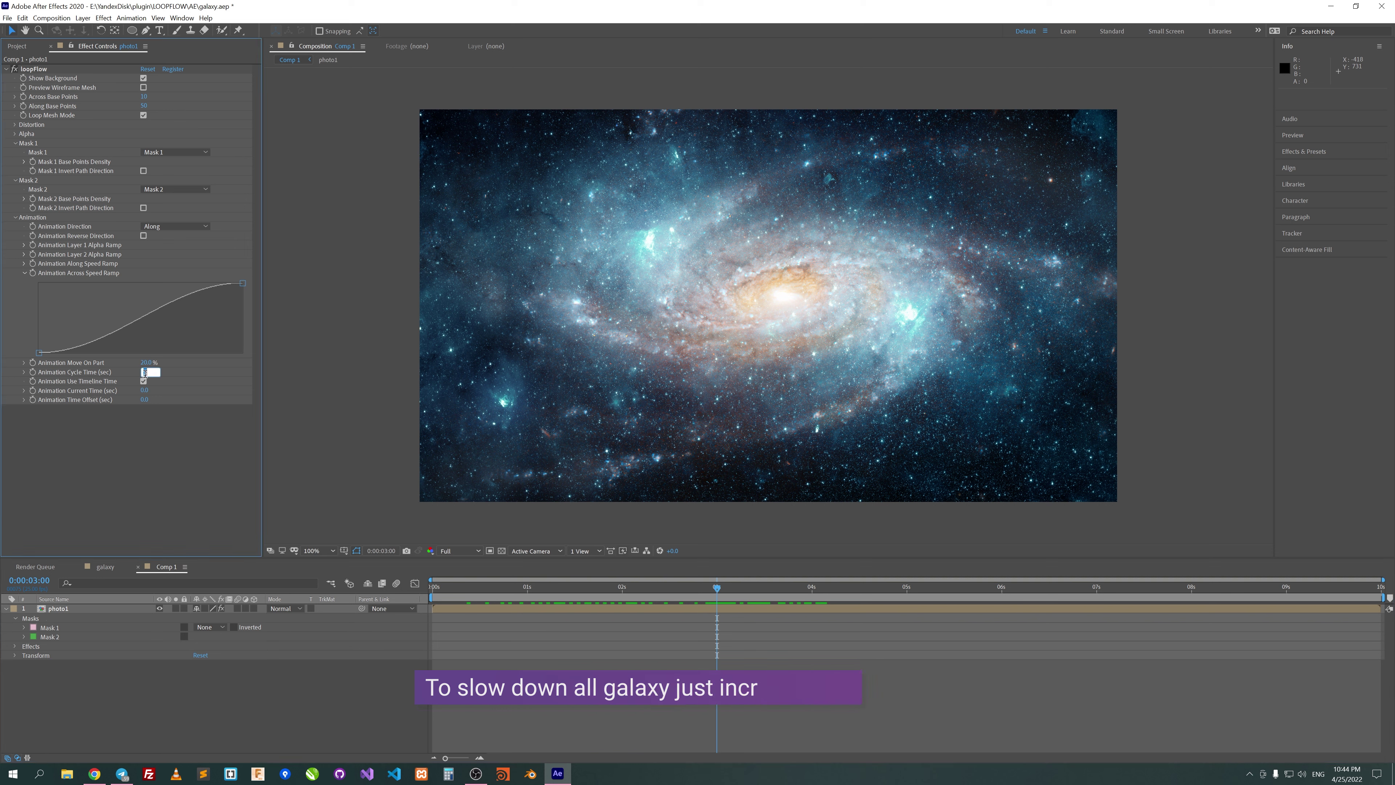
{"action": "type", "text": "6"}
{"action": "key", "text": "Return"}
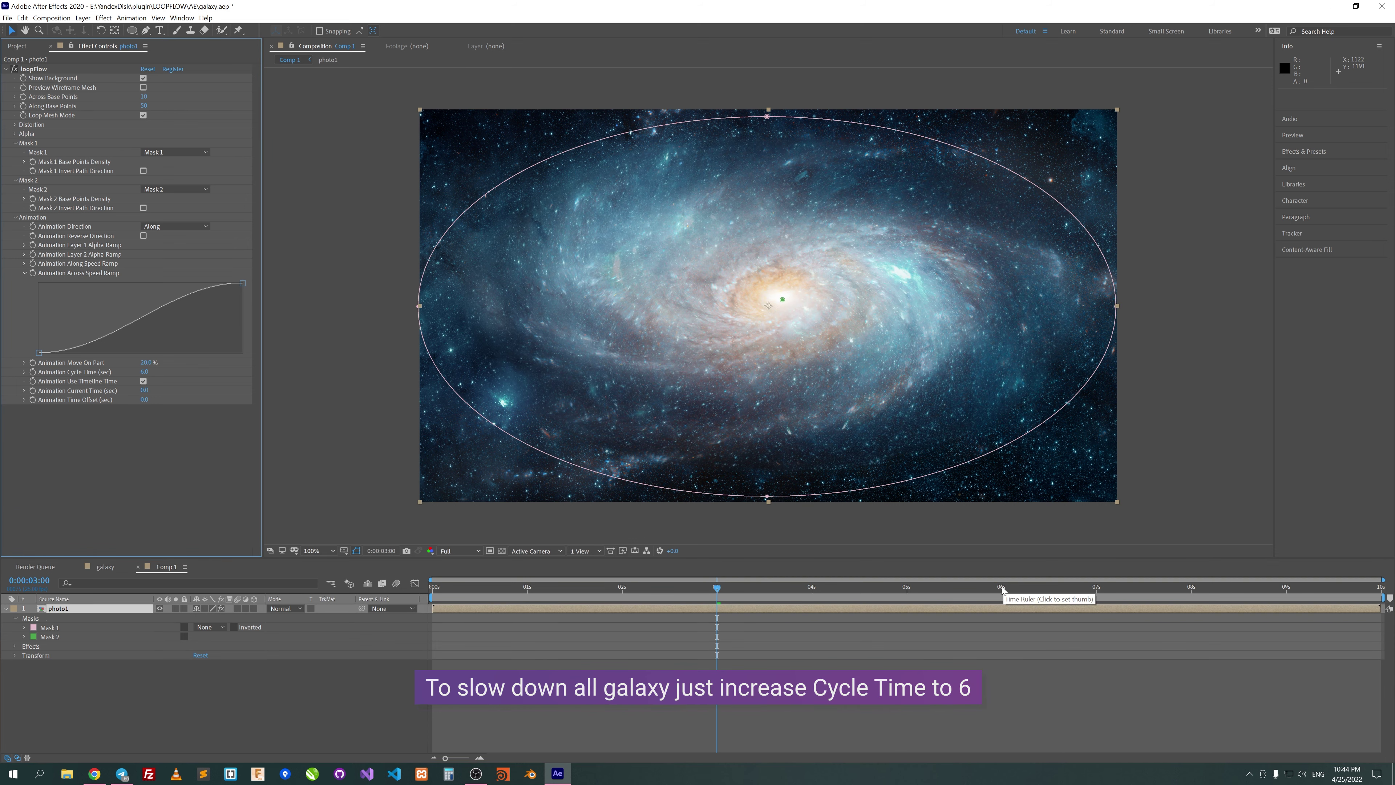
{"action": "left_click", "coordinate": [1002, 588]}
{"action": "key", "text": "n"}
{"action": "key", "text": "space"}
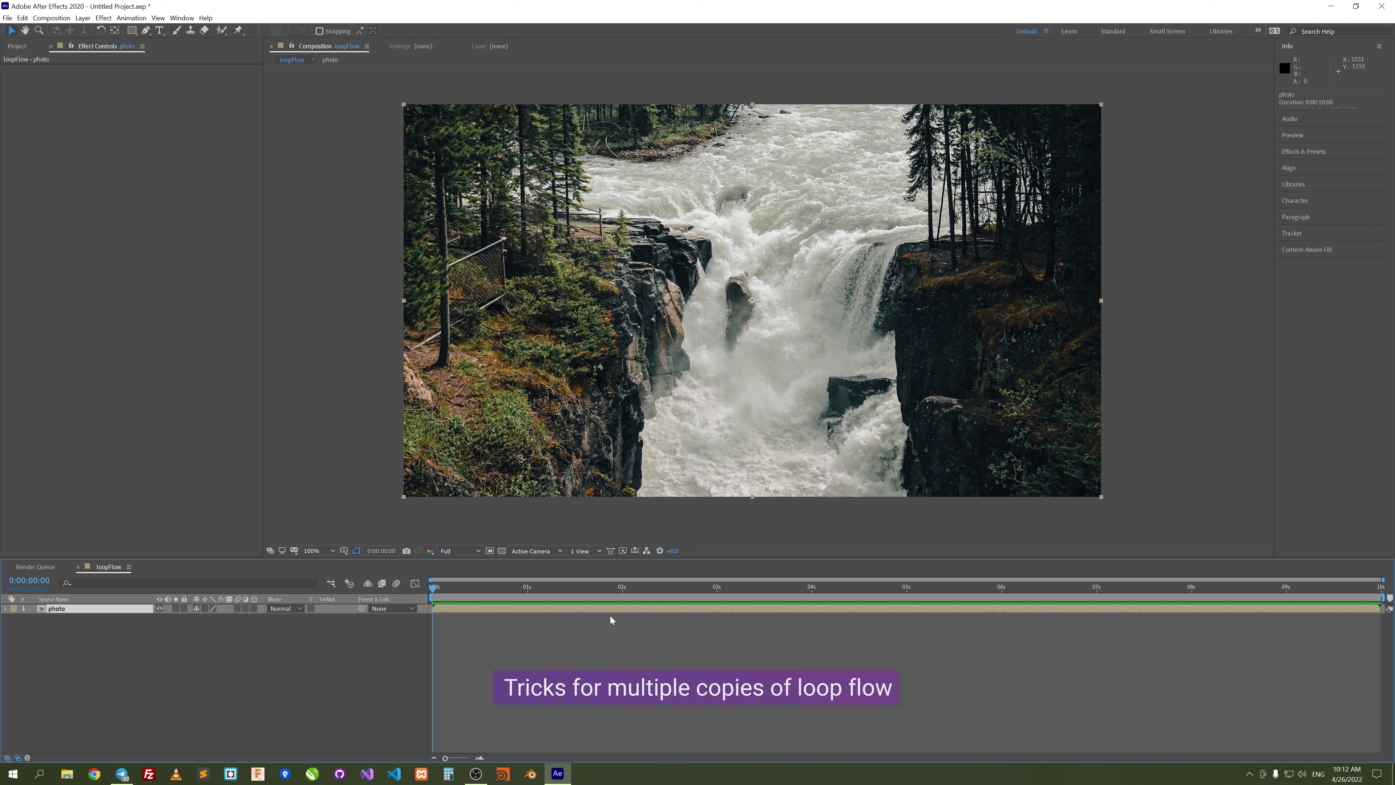
Draw two open Pen-tool mask paths along the right-hand waterfall edge
{"action": "left_click", "coordinate": [146, 30]}
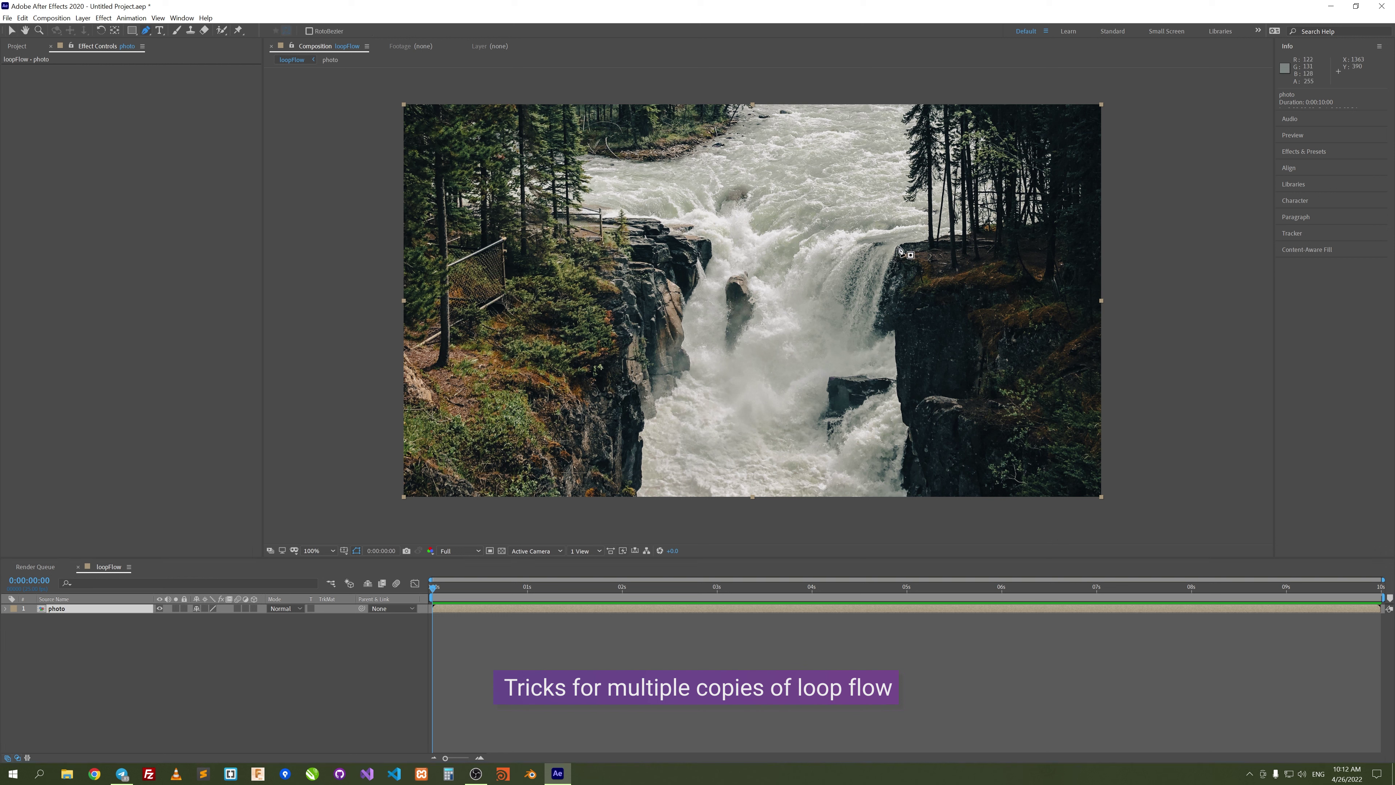
{"action": "left_click", "coordinate": [909, 241]}
{"action": "left_click", "coordinate": [879, 301]}
{"action": "left_click", "coordinate": [872, 337]}
{"action": "left_click", "coordinate": [863, 365]}
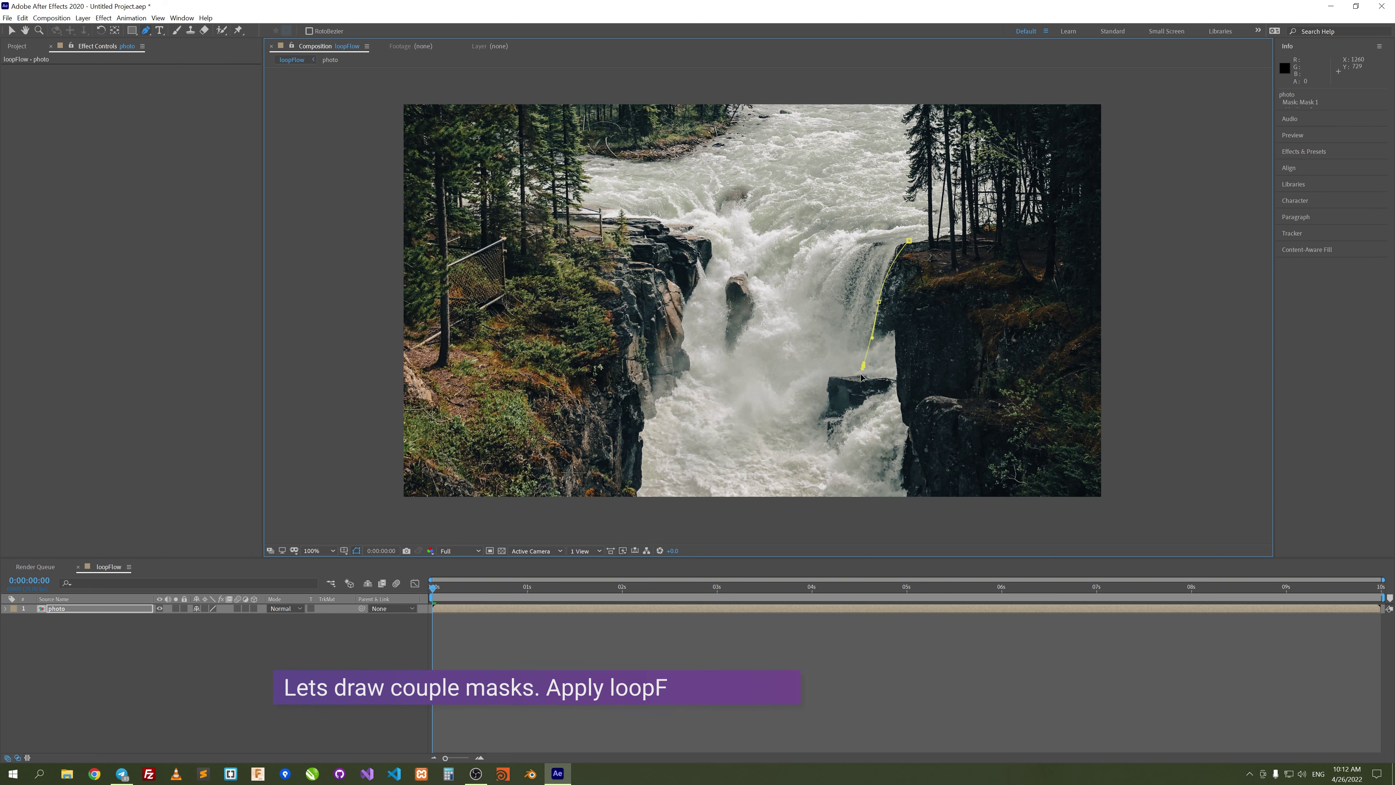
{"action": "key", "text": "F2"}
{"action": "left_click", "coordinate": [885, 233]}
{"action": "left_click", "coordinate": [823, 284]}
{"action": "left_click", "coordinate": [817, 314]}
{"action": "left_click", "coordinate": [806, 364]}
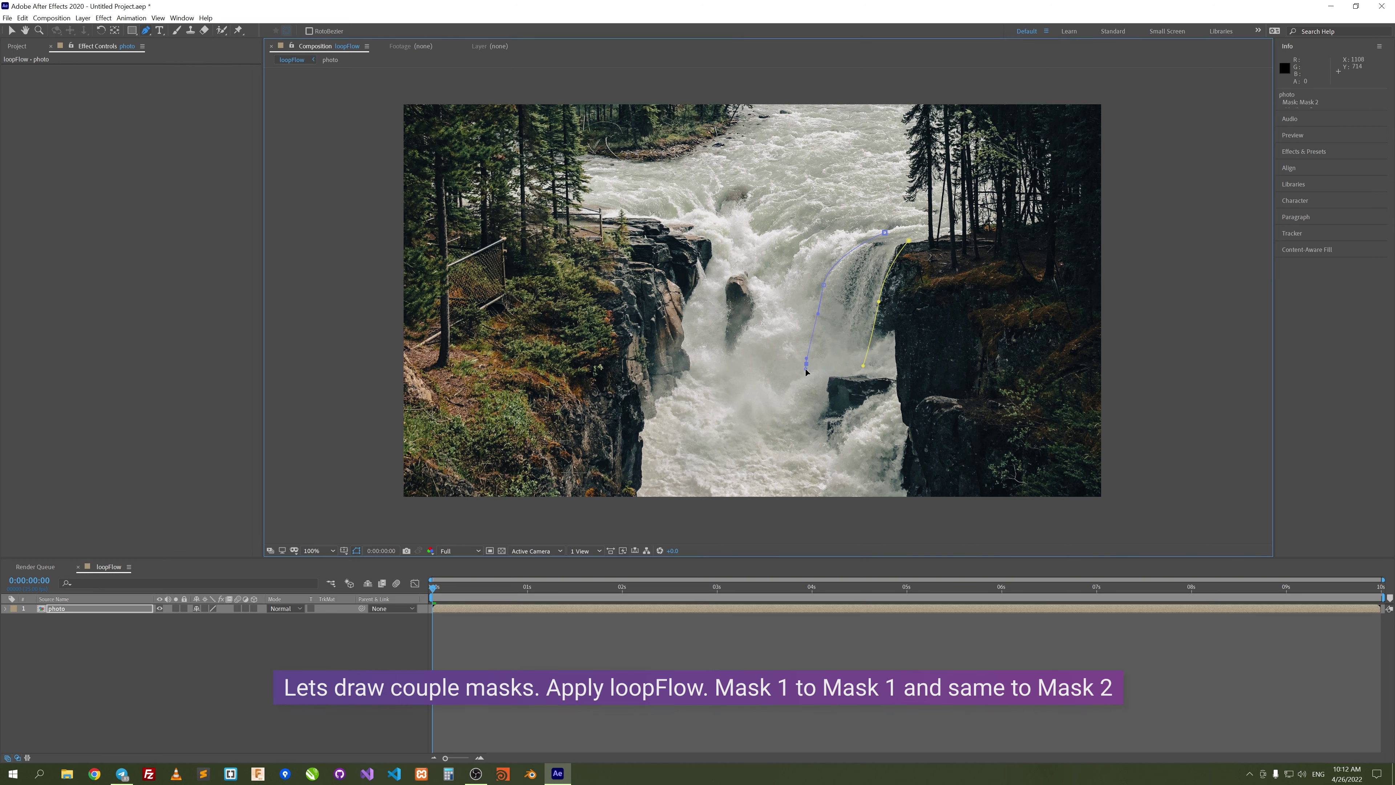
{"action": "left_click", "coordinate": [794, 607]}
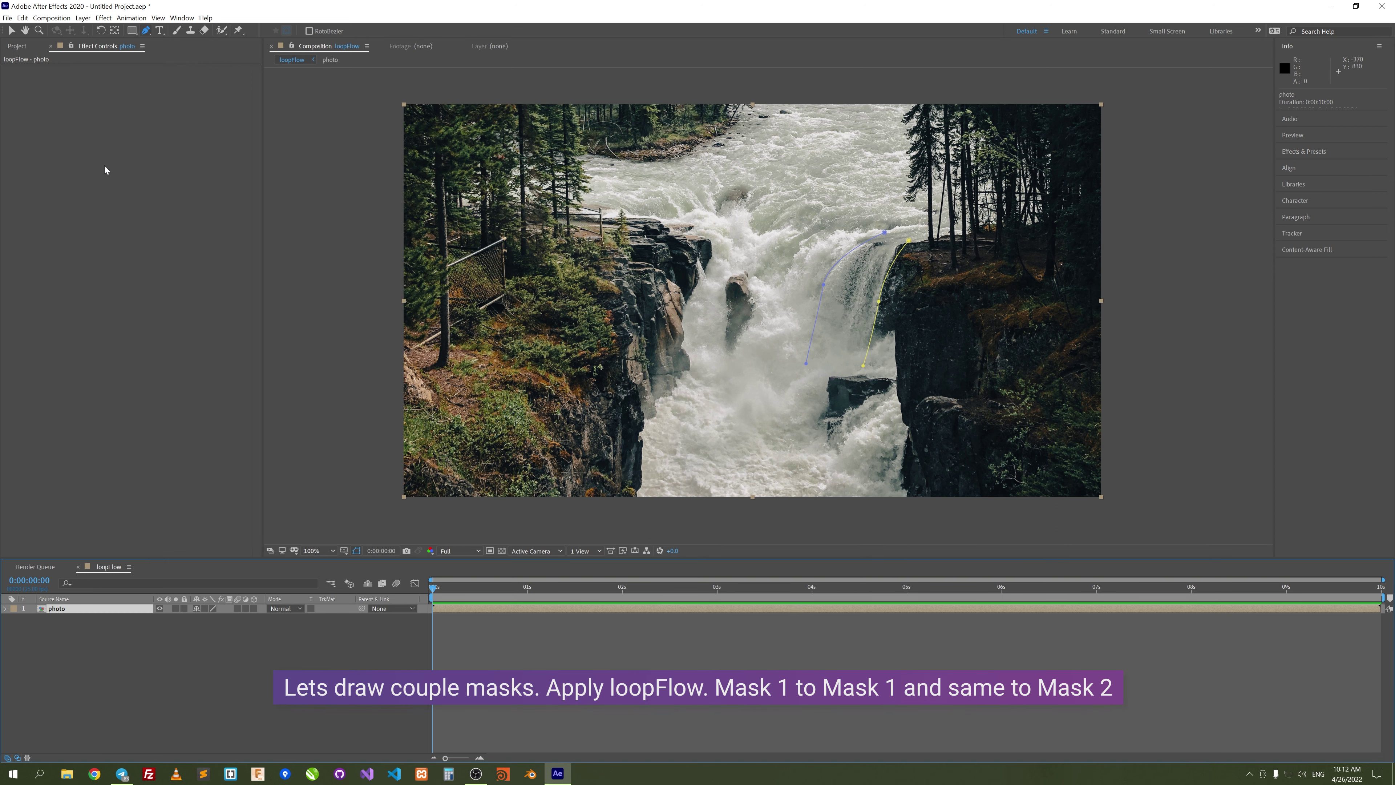
Apply irrealix loopFlow to the photo with Mask 1 and Mask 2 assigned, and preview the flow
{"action": "right_click", "coordinate": [88, 126]}
{"action": "mouse_move", "coordinate": [209, 449]}
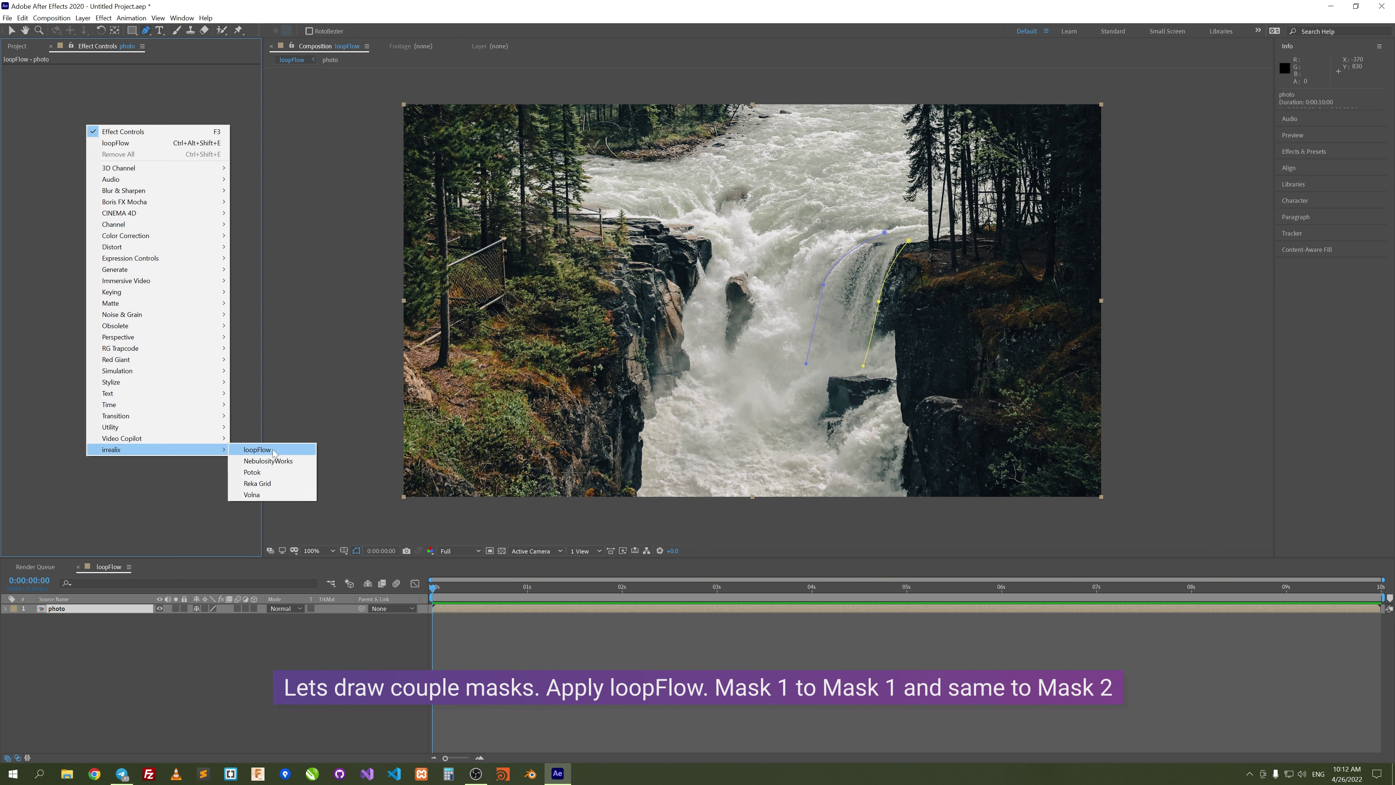
{"action": "left_click", "coordinate": [257, 450]}
{"action": "left_click", "coordinate": [15, 143]}
{"action": "left_click", "coordinate": [165, 153]}
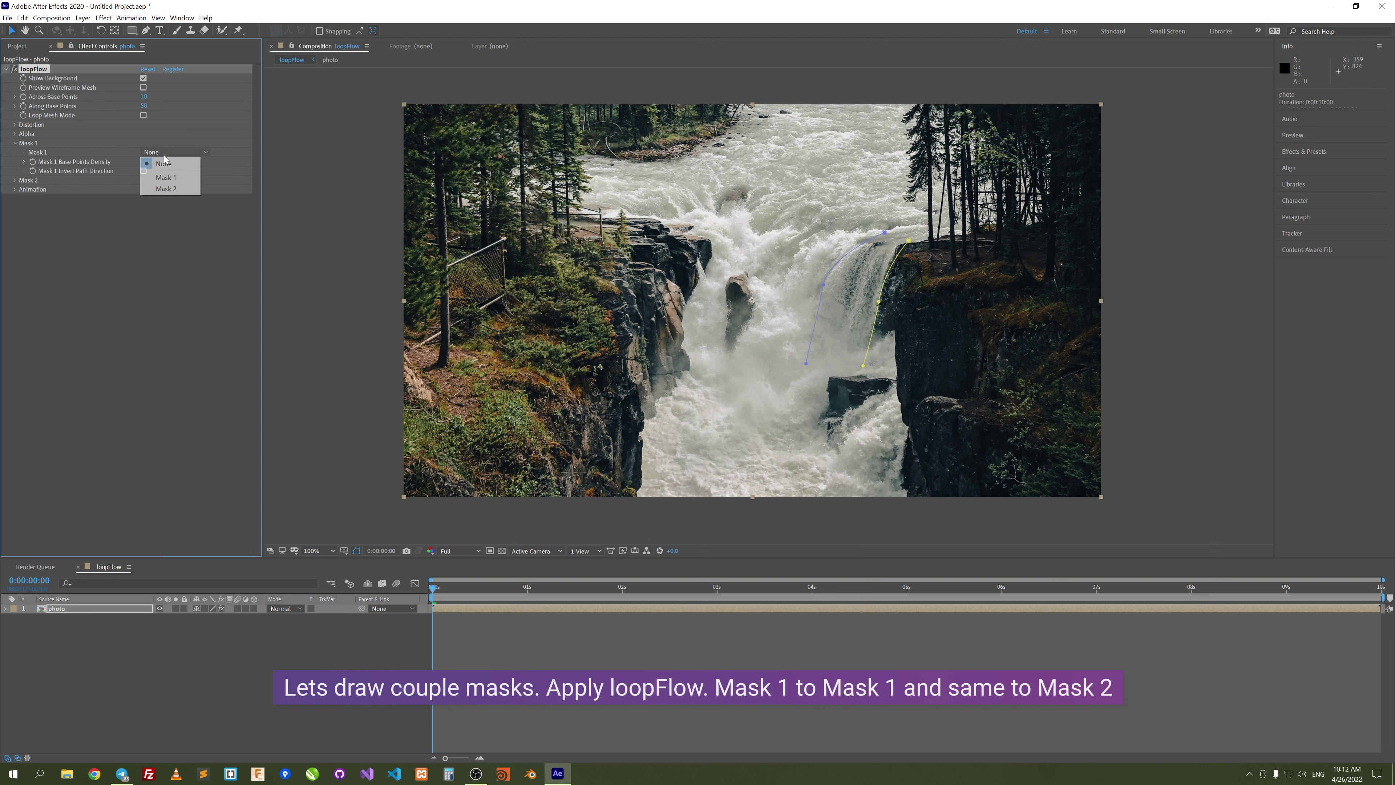
{"action": "left_click", "coordinate": [166, 177]}
{"action": "left_click", "coordinate": [15, 180]}
{"action": "left_click", "coordinate": [170, 189]}
{"action": "left_click", "coordinate": [166, 226]}
{"action": "left_click_drag", "start_coordinate": [460, 589], "coordinate": [610, 596]}
Draw additional mask paths near the central rock with the Pen tool
{"action": "key", "text": "g"}
{"action": "left_click", "coordinate": [714, 242]}
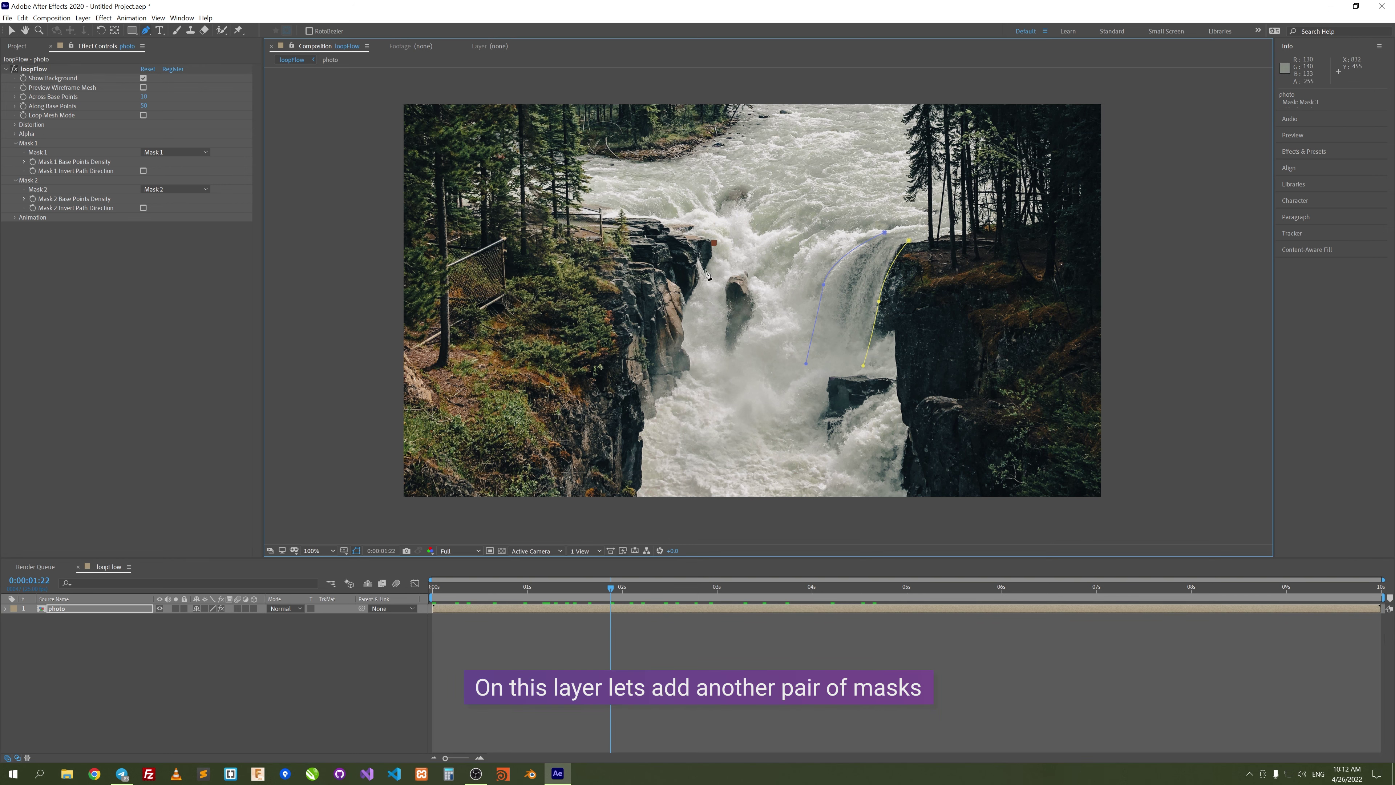
{"action": "left_click", "coordinate": [662, 636]}
{"action": "left_click", "coordinate": [734, 245]}
{"action": "left_click", "coordinate": [721, 269]}
{"action": "left_click", "coordinate": [747, 659]}
Add a second loopFlow effect, loopFlow 2, to the photo layer
{"action": "left_click", "coordinate": [34, 69]}
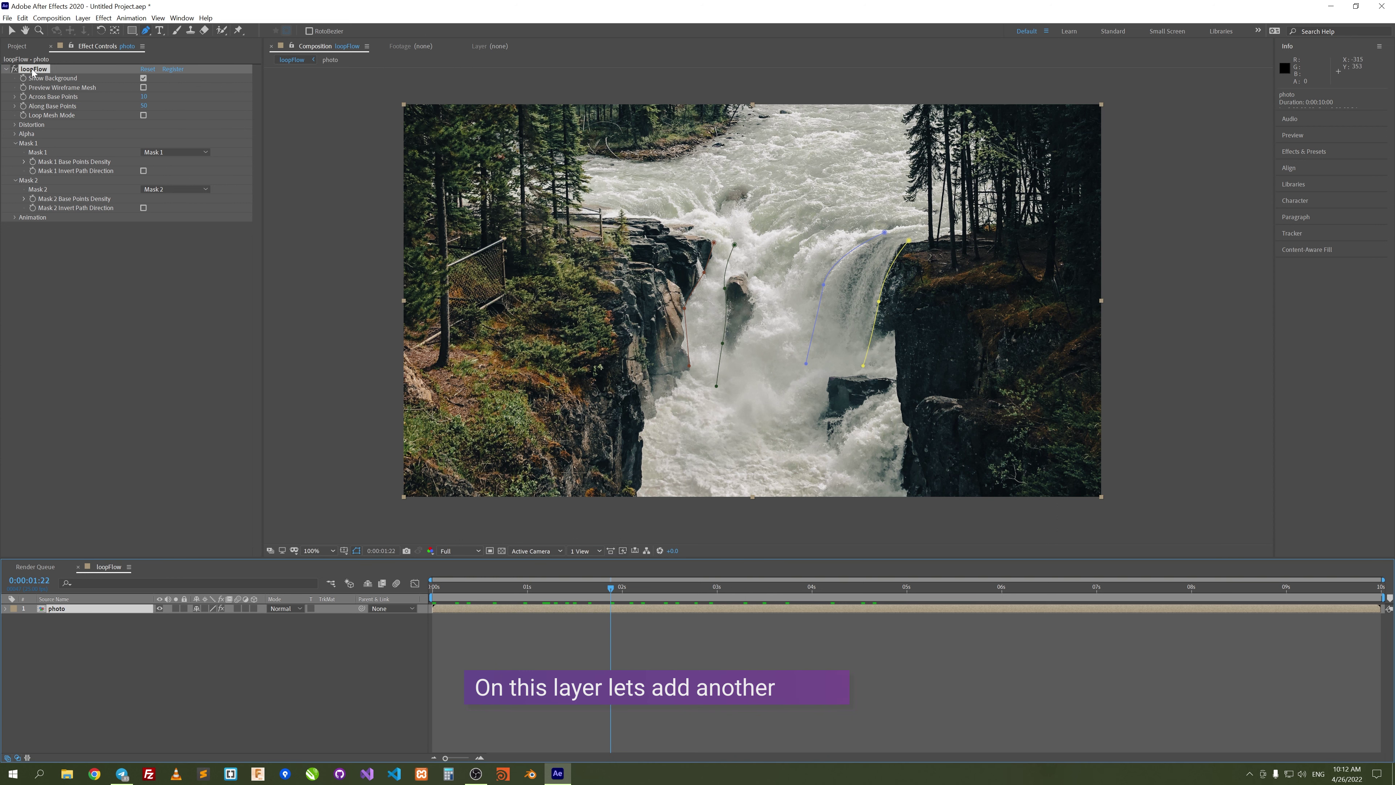
{"action": "right_click", "coordinate": [97, 265]}
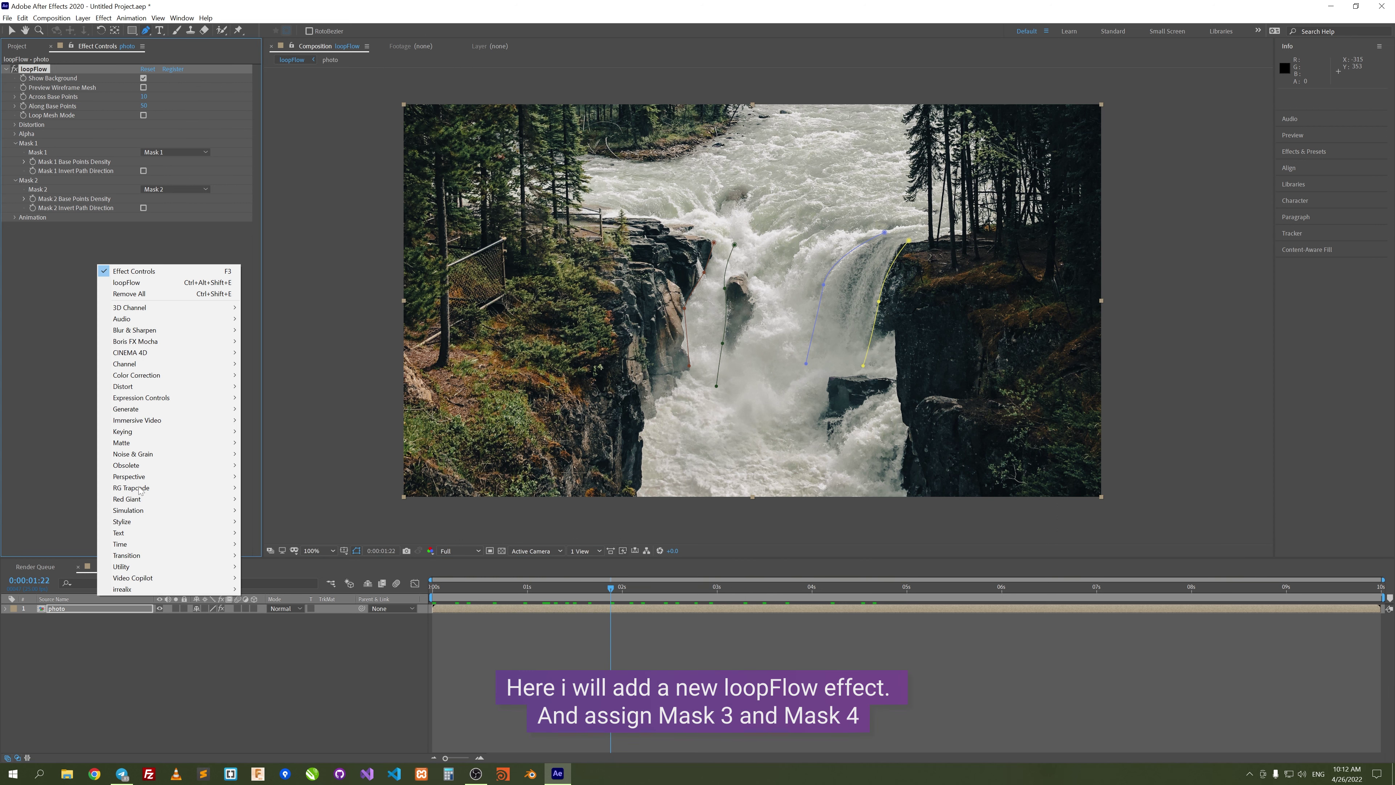
{"action": "mouse_move", "coordinate": [146, 593]}
{"action": "left_click", "coordinate": [268, 589]}
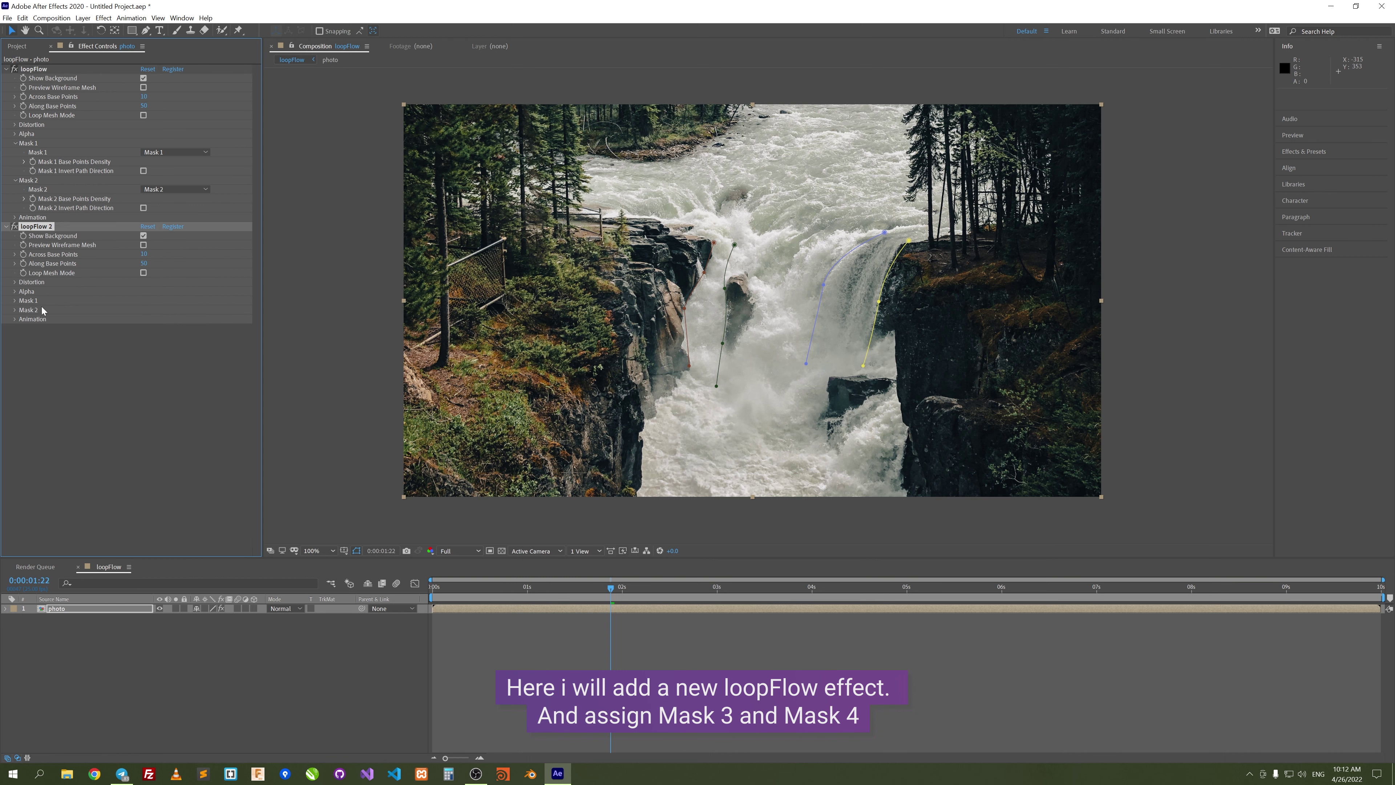
Assign Mask 3 and Mask 4 to loopFlow 2 and preview the flow at later frames
{"action": "left_click", "coordinate": [15, 301]}
{"action": "left_click", "coordinate": [175, 309]}
{"action": "left_click", "coordinate": [169, 358]}
{"action": "left_click", "coordinate": [15, 337]}
{"action": "left_click", "coordinate": [174, 347]}
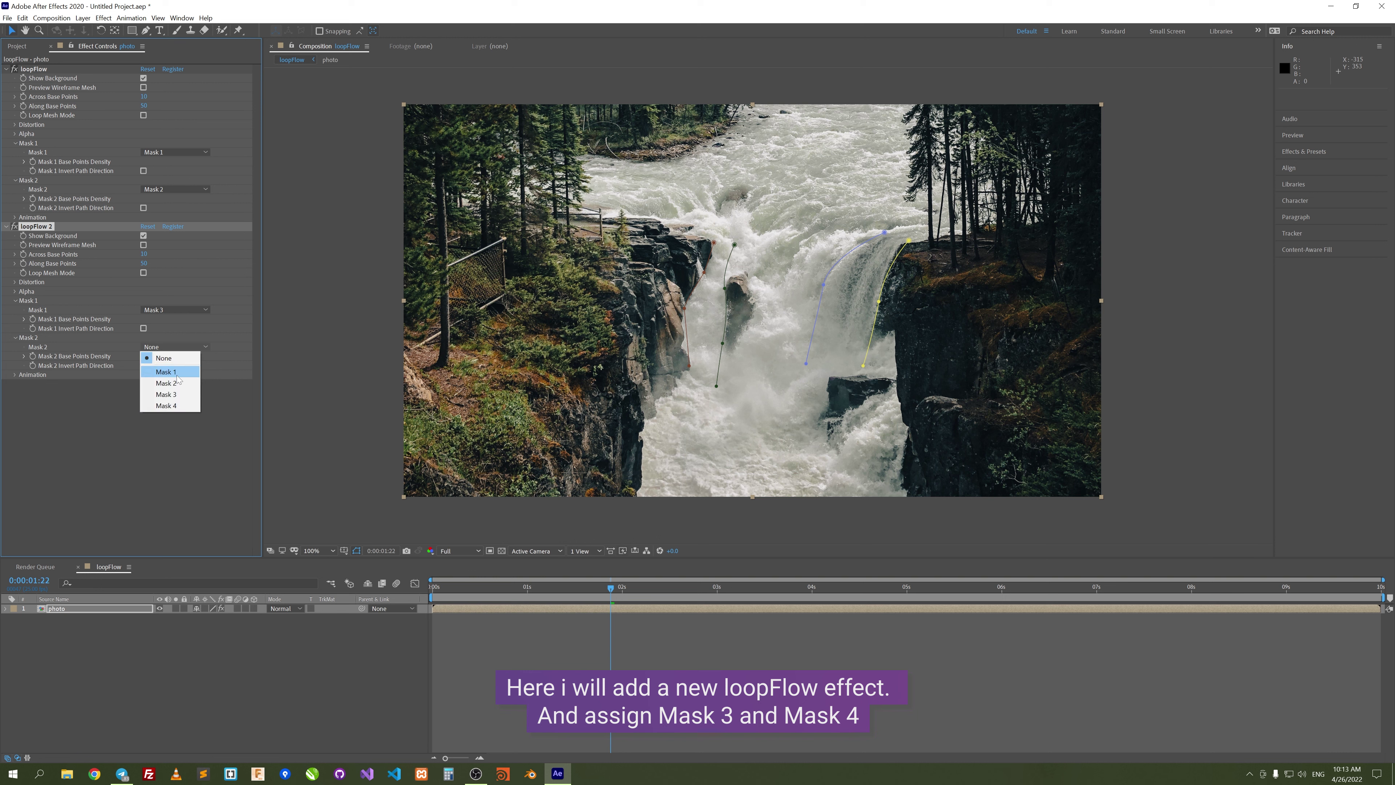
{"action": "left_click", "coordinate": [166, 405]}
{"action": "left_click", "coordinate": [566, 657]}
{"action": "mouse_move", "coordinate": [469, 593]}
{"action": "left_mouse_down"}
{"action": "mouse_move", "coordinate": [639, 594]}
{"action": "mouse_move", "coordinate": [649, 609]}
{"action": "left_mouse_up"}
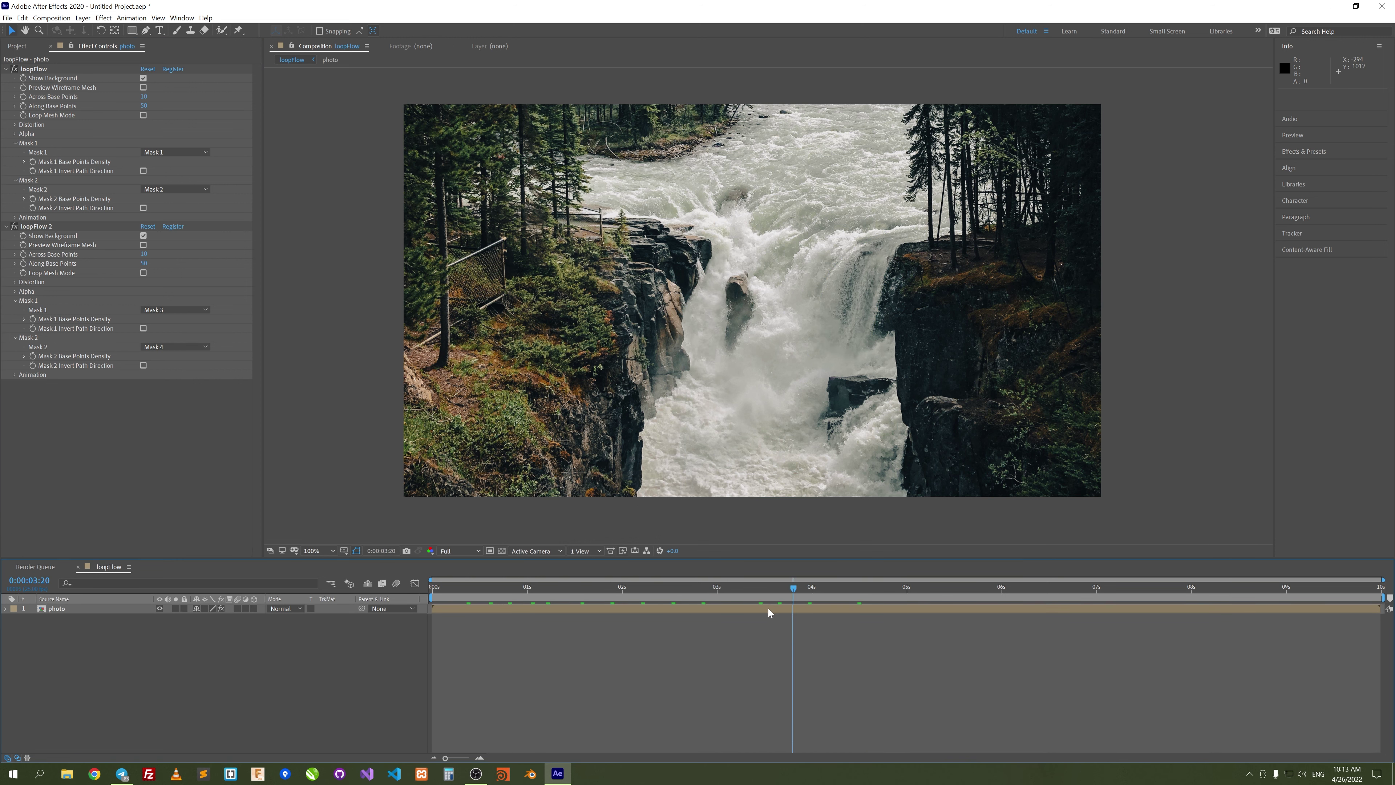
{"action": "left_click", "coordinate": [649, 609]}
Draw two new mask paths, one beside the central rock and one on the waterfall
{"action": "left_click", "coordinate": [147, 30]}
{"action": "left_click", "coordinate": [743, 240]}
{"action": "left_click", "coordinate": [755, 296]}
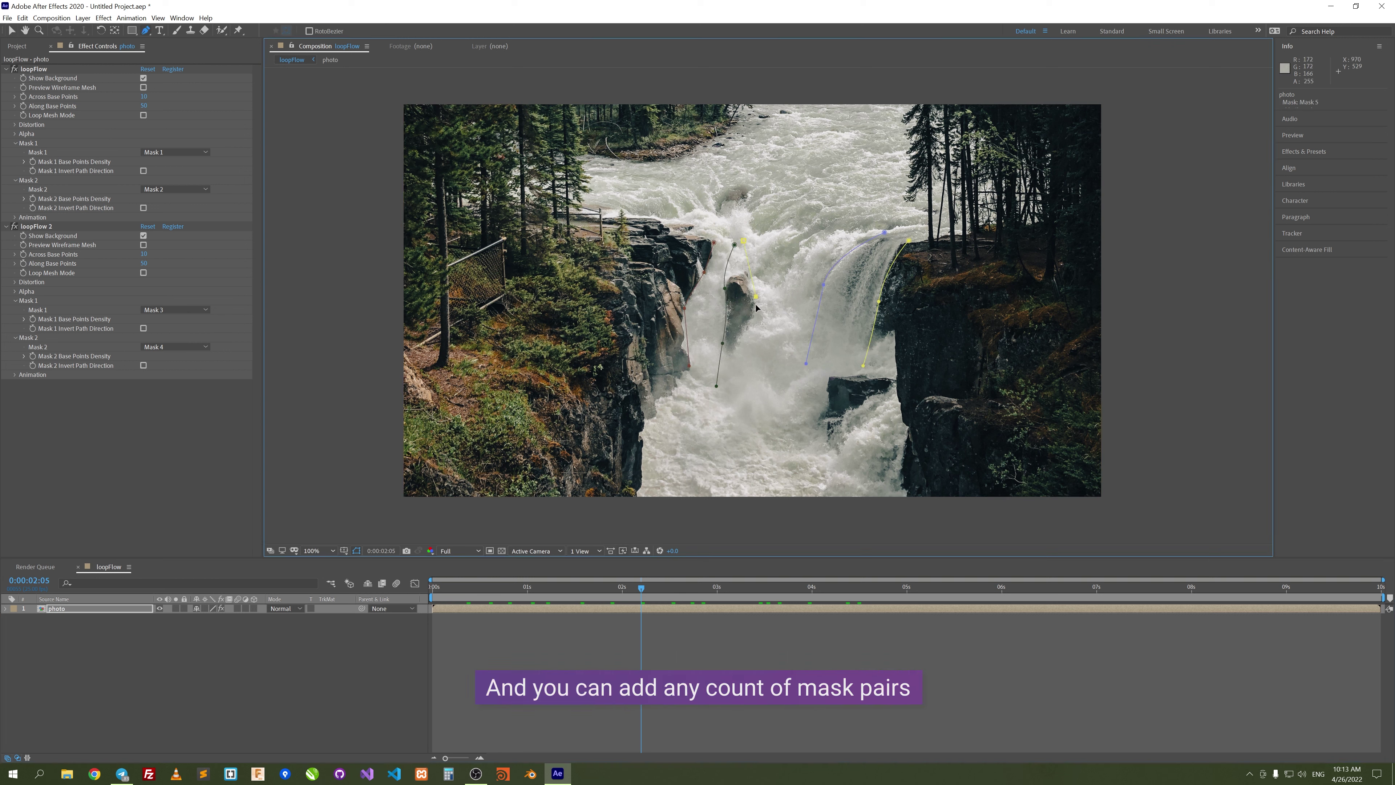
{"action": "left_click", "coordinate": [726, 401]}
{"action": "left_click", "coordinate": [867, 230]}
{"action": "left_click", "coordinate": [801, 410]}
Duplicate loopFlow 2 into loopFlow 3, assign it Mask 5 and Mask 6, and preview
{"action": "left_click", "coordinate": [36, 226]}
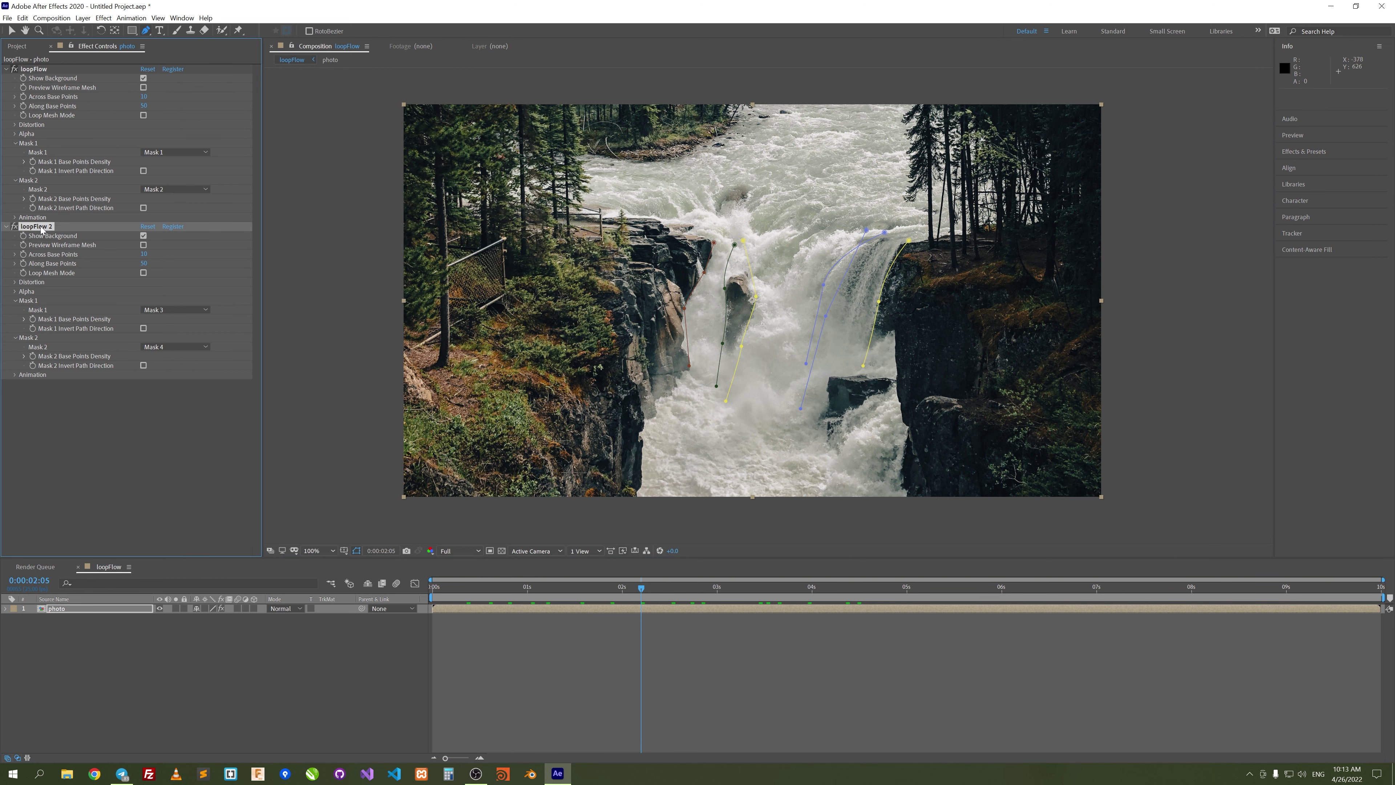
{"action": "key", "text": "ctrl+d"}
{"action": "left_click", "coordinate": [14, 458]}
{"action": "left_click", "coordinate": [160, 467]}
{"action": "left_click", "coordinate": [170, 537]}
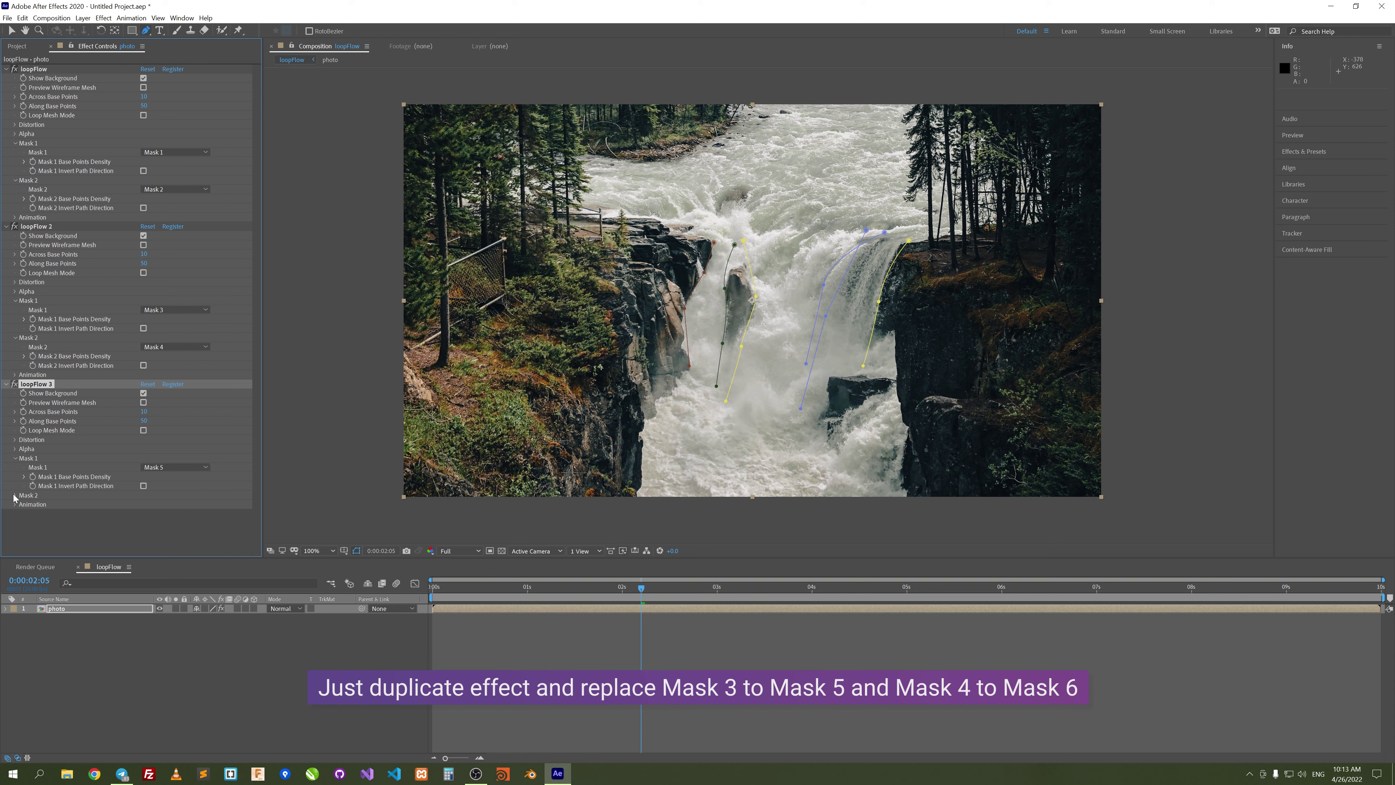
{"action": "left_click", "coordinate": [15, 494]}
{"action": "left_click", "coordinate": [172, 504]}
{"action": "left_click", "coordinate": [193, 587]}
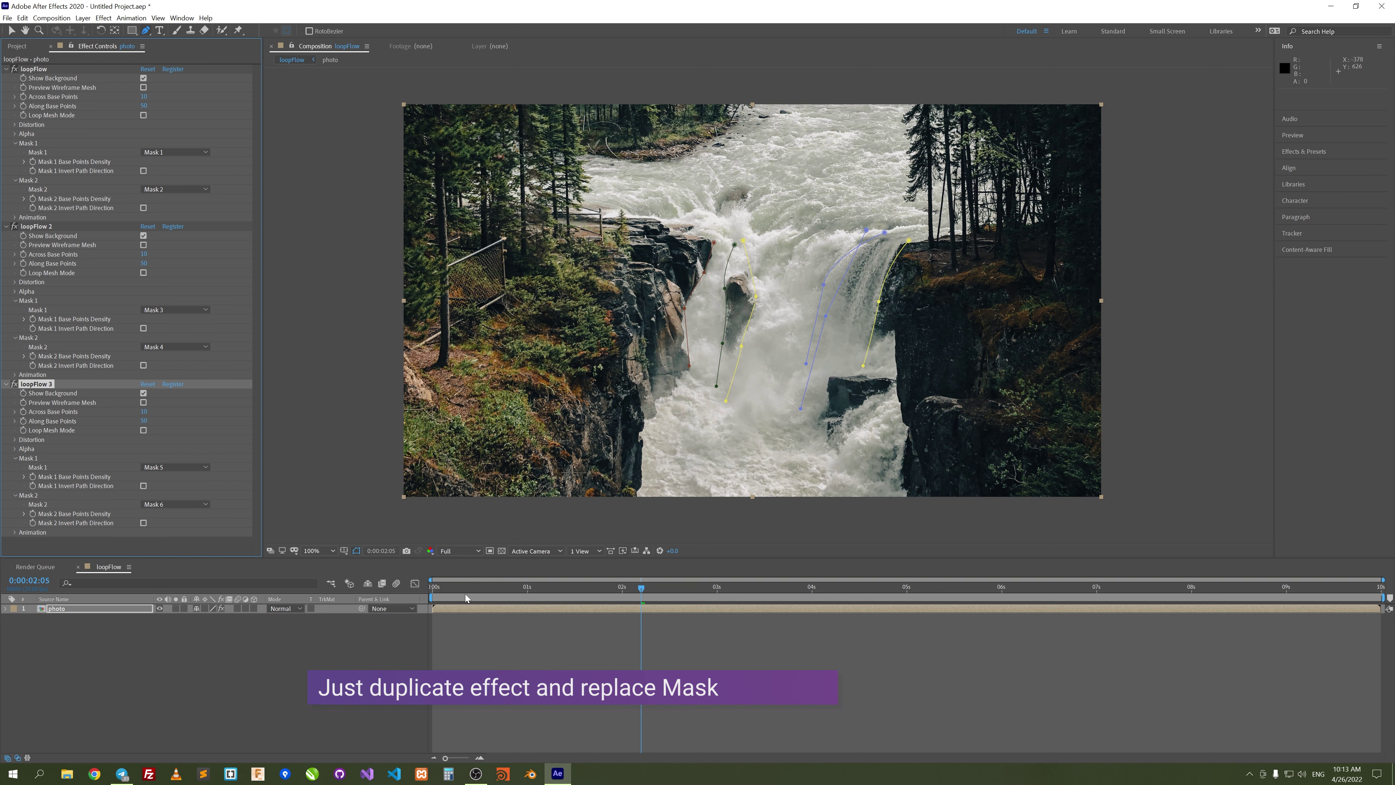
{"action": "left_click_drag", "start_coordinate": [641, 586], "coordinate": [840, 586]}
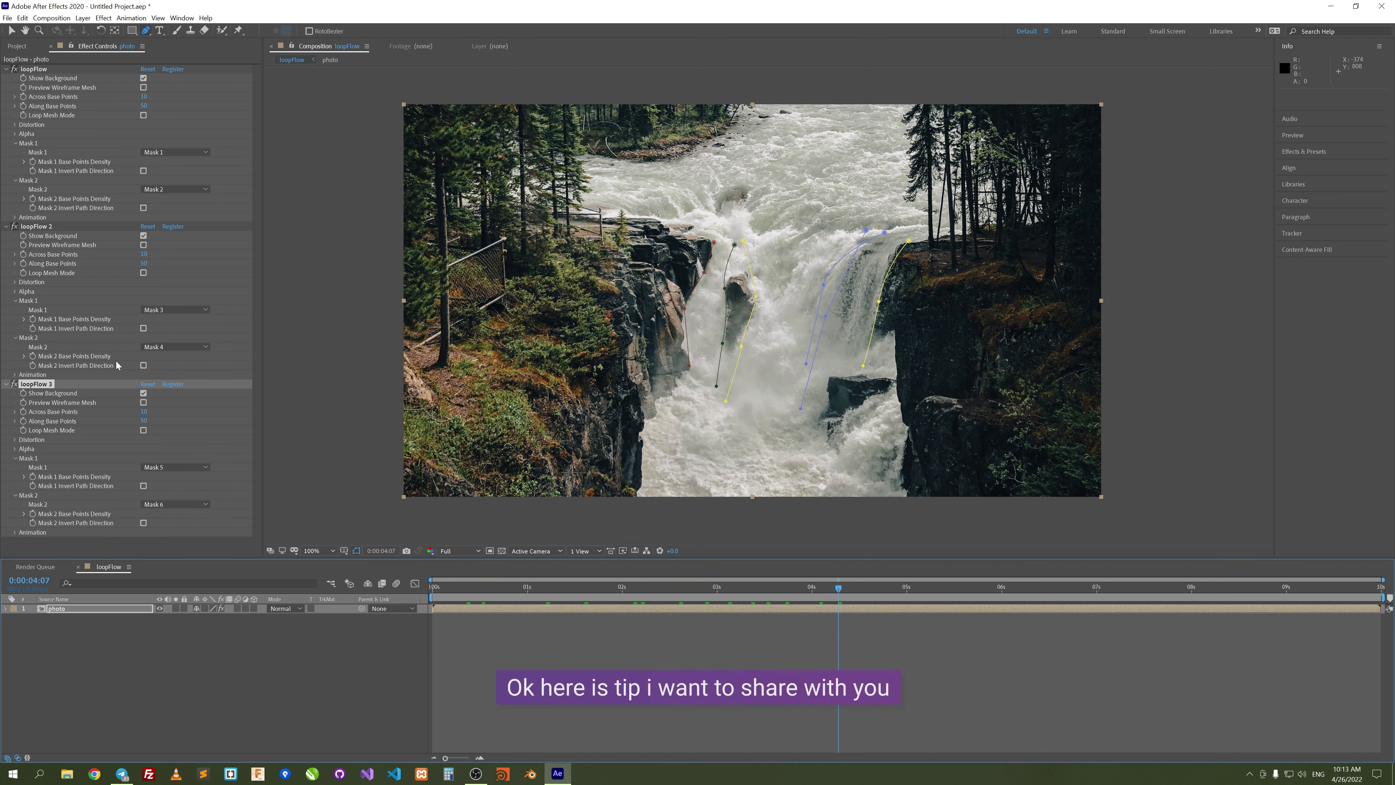
Move to about 0:00:01:07 and reveal loopFlow 3's Animation settings
{"action": "left_click", "coordinate": [717, 587]}
{"action": "left_click", "coordinate": [554, 586]}
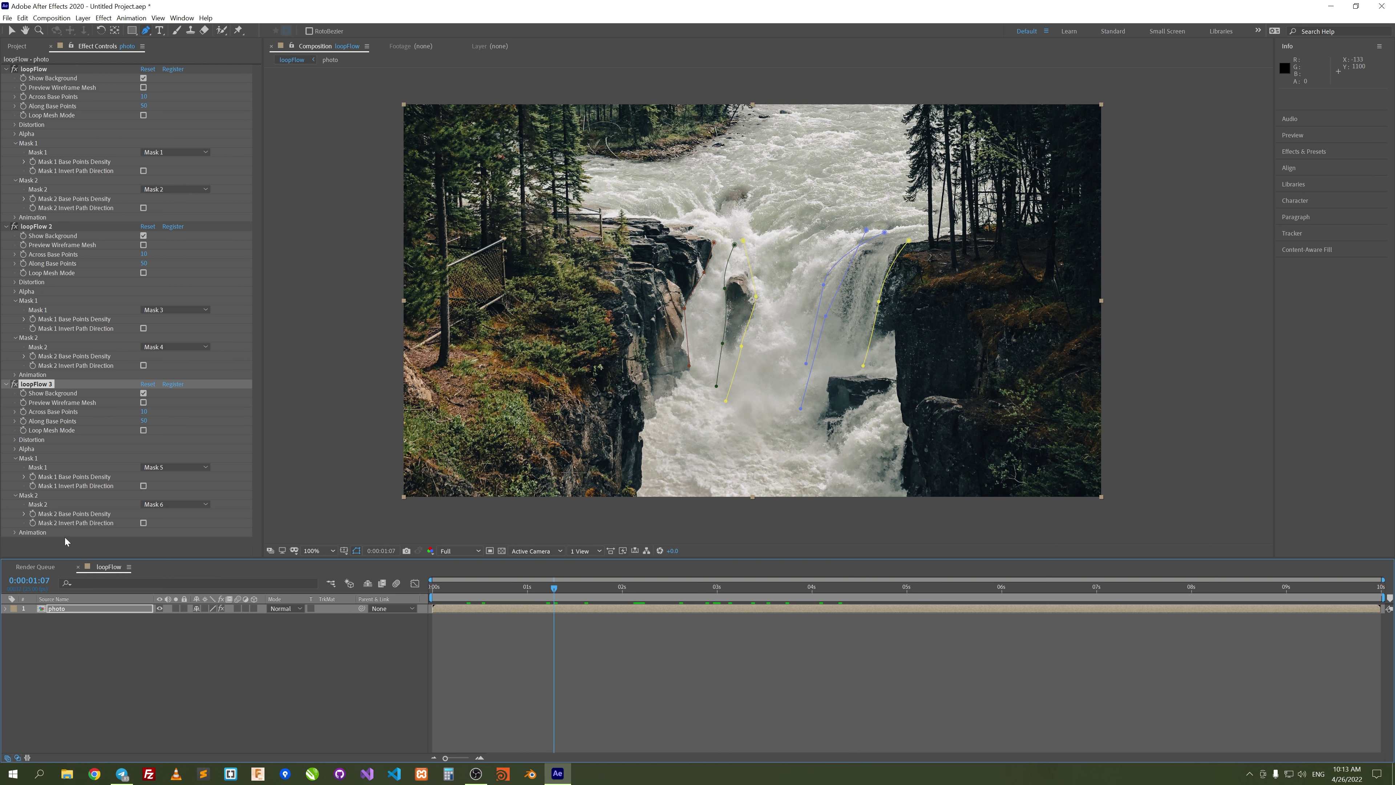
{"action": "left_click", "coordinate": [14, 533]}
{"action": "scroll", "coordinate": [56, 468], "scroll_direction": "down", "scroll_amount": 3}
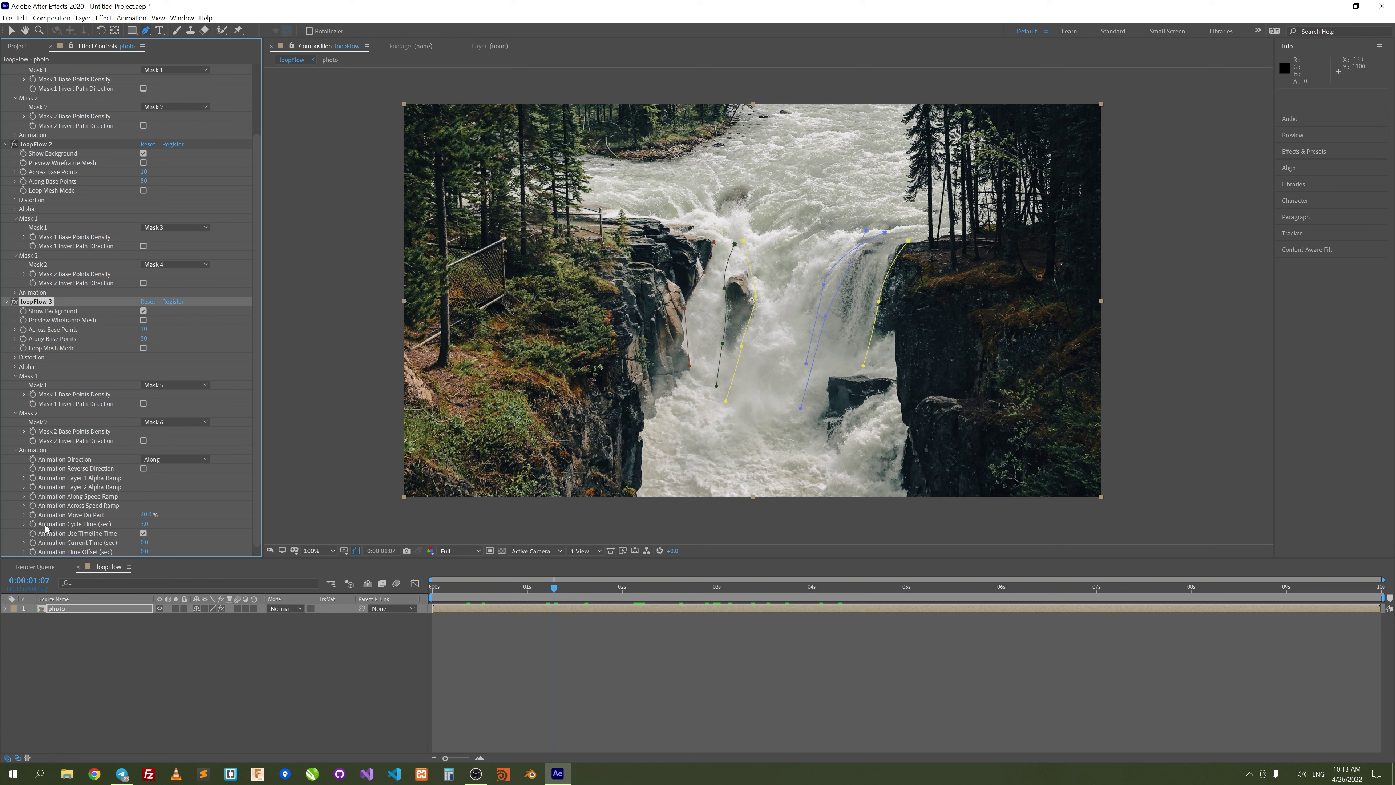
{"action": "left_click", "coordinate": [479, 610]}
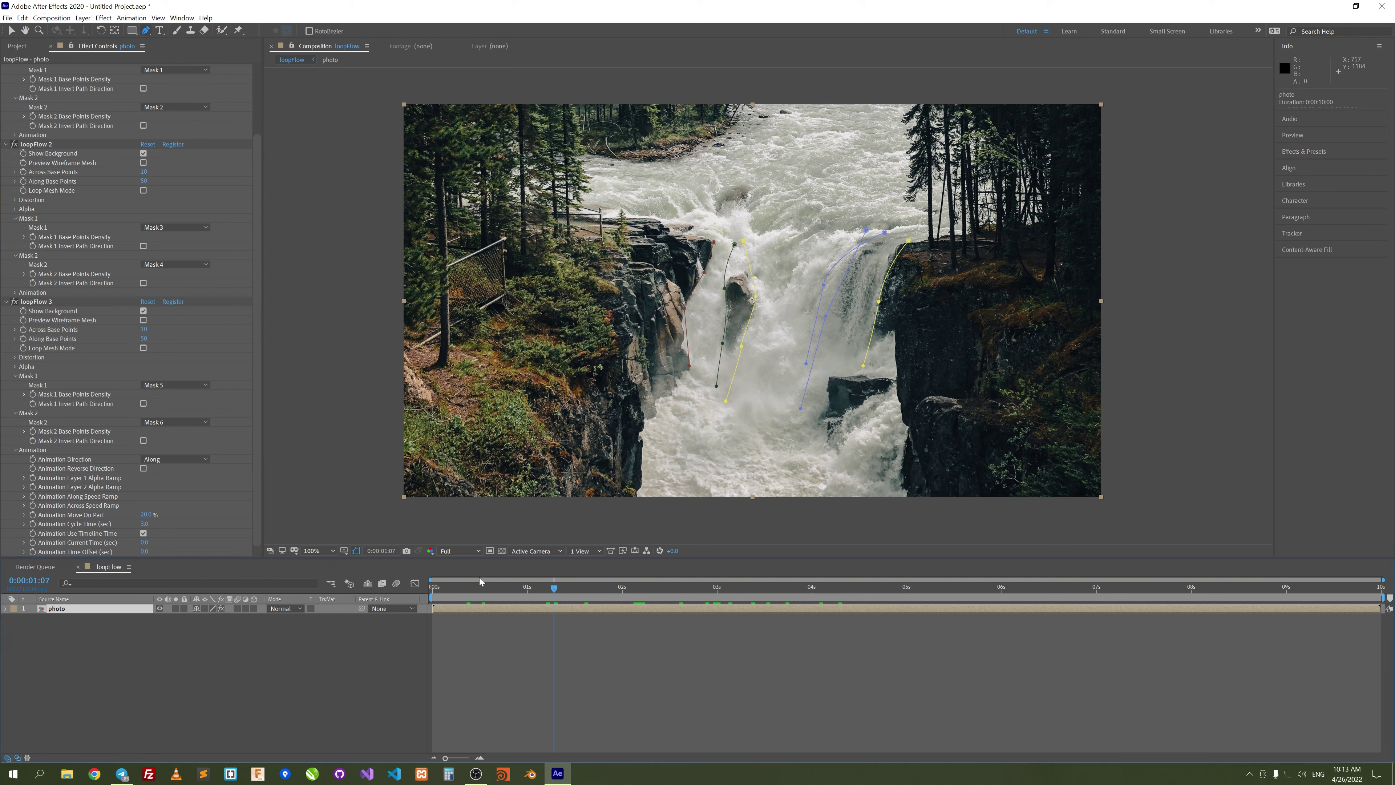
{"action": "left_click_drag", "start_coordinate": [443, 591], "coordinate": [576, 589]}
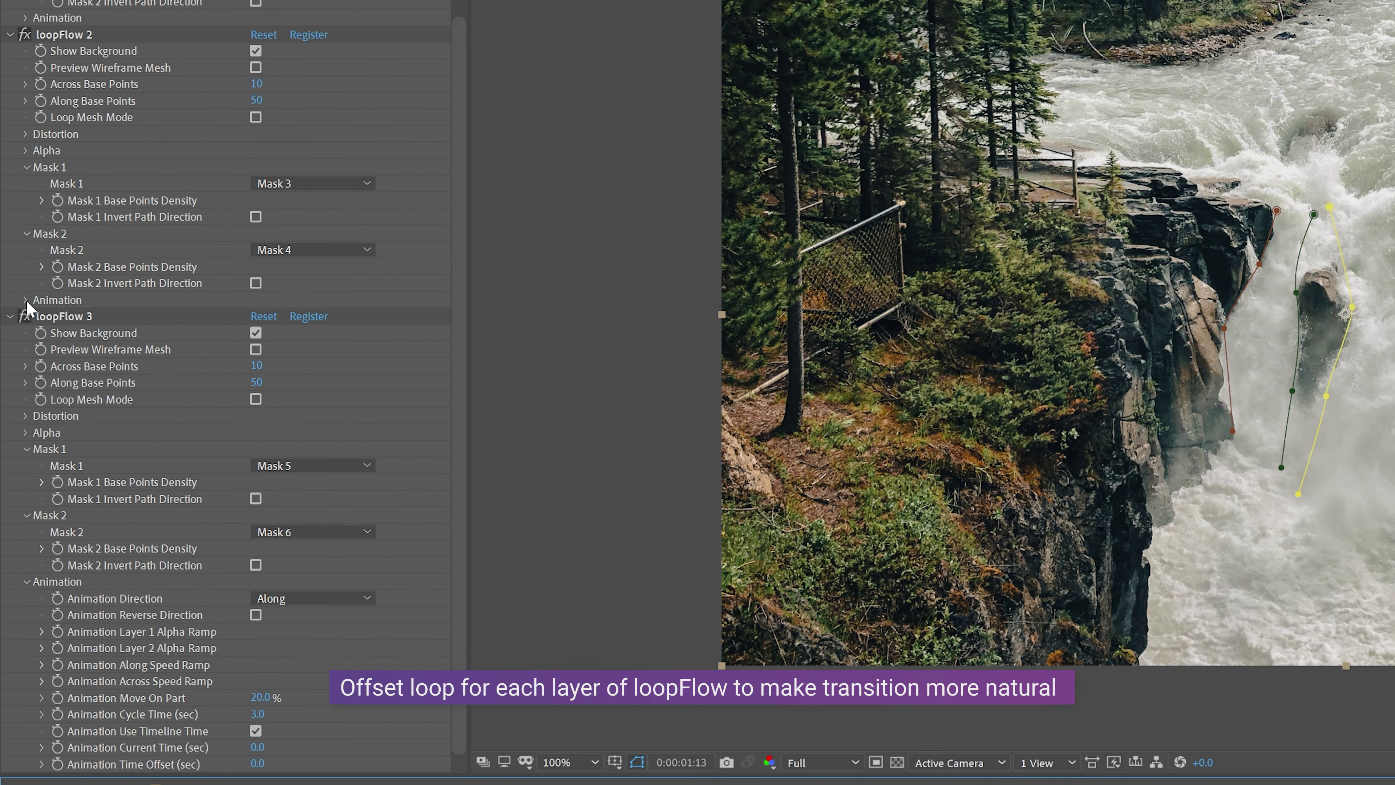
Set loopFlow 2's Animation Time Offset to 1.0 seconds
{"action": "left_click", "coordinate": [25, 300]}
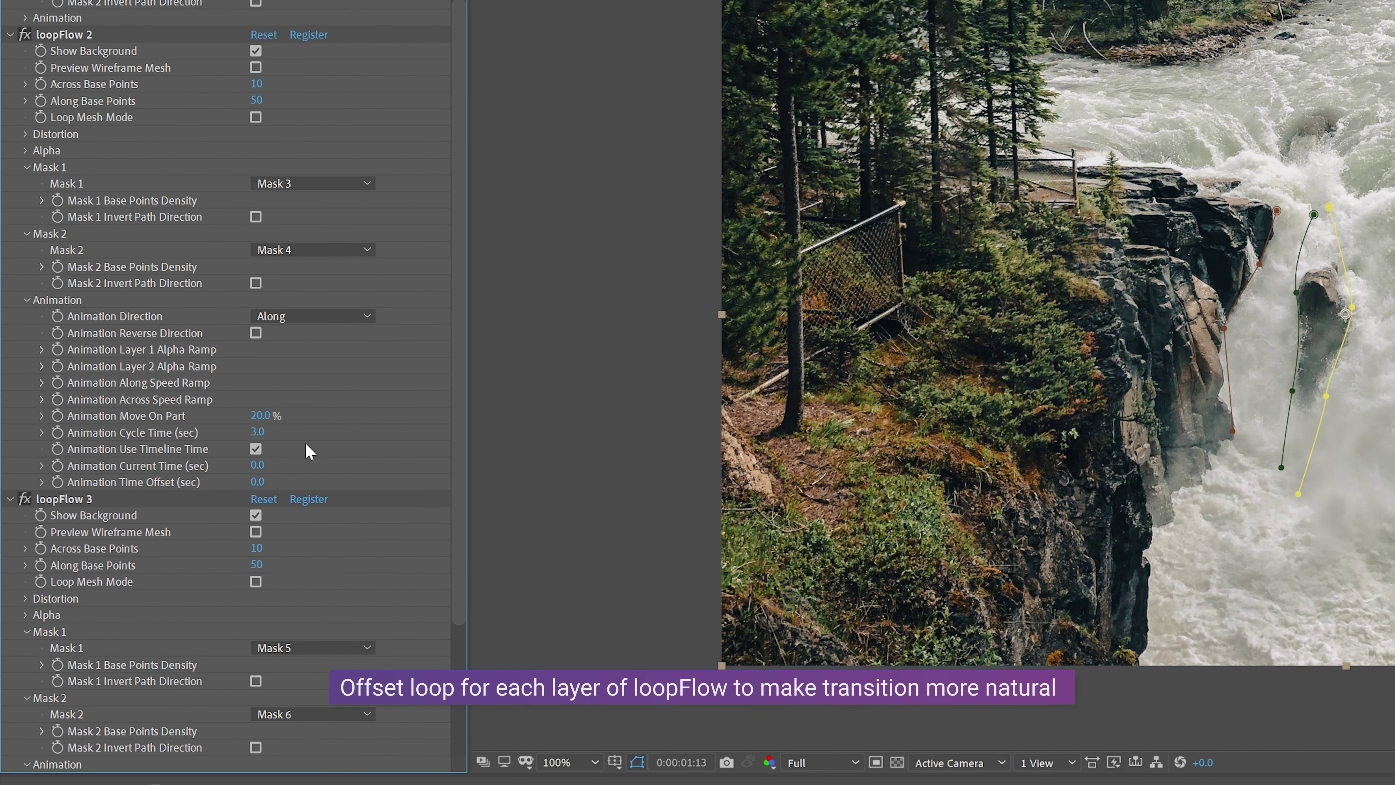
{"action": "left_click", "coordinate": [257, 482]}
{"action": "type", "text": "1"}
{"action": "key", "text": "Return"}
Set loopFlow 3's Animation Time Offset to 2.0 seconds and preview the staggered loops
{"action": "scroll", "coordinate": [386, 474], "scroll_direction": "down", "scroll_amount": 4}
{"action": "scroll", "coordinate": [302, 751], "scroll_direction": "down", "scroll_amount": 1}
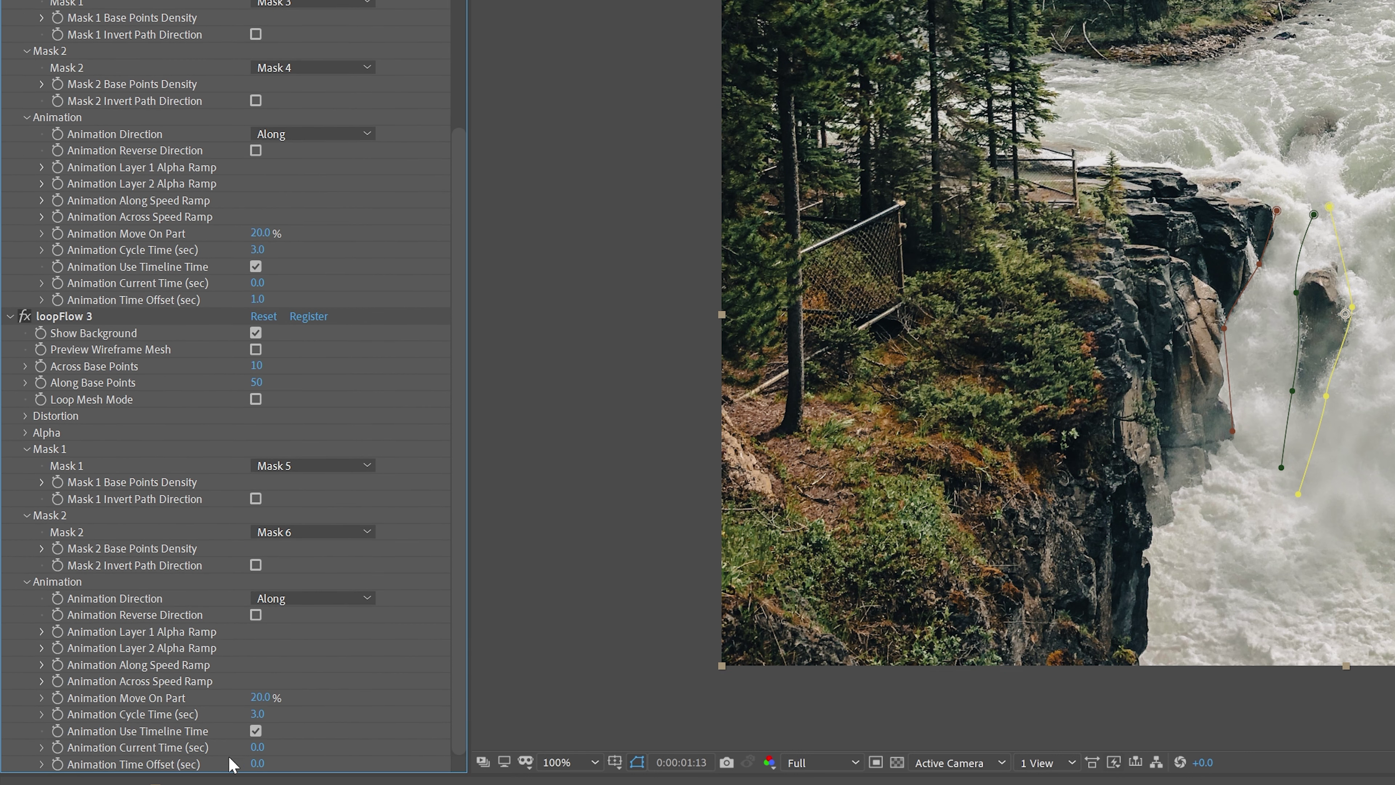
{"action": "left_click", "coordinate": [257, 764]}
{"action": "type", "text": "2"}
{"action": "key", "text": "Return"}
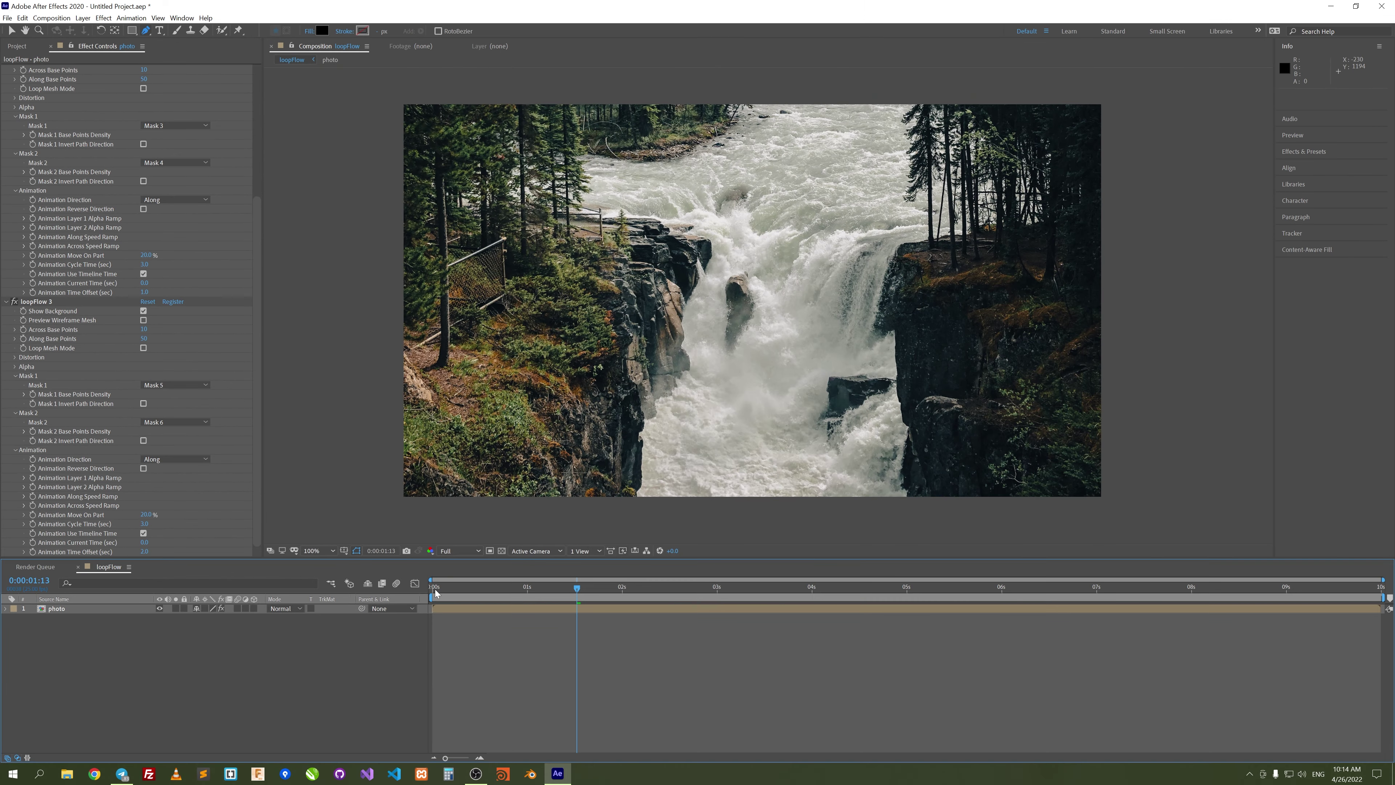
{"action": "left_click_drag", "start_coordinate": [439, 587], "coordinate": [1036, 584]}
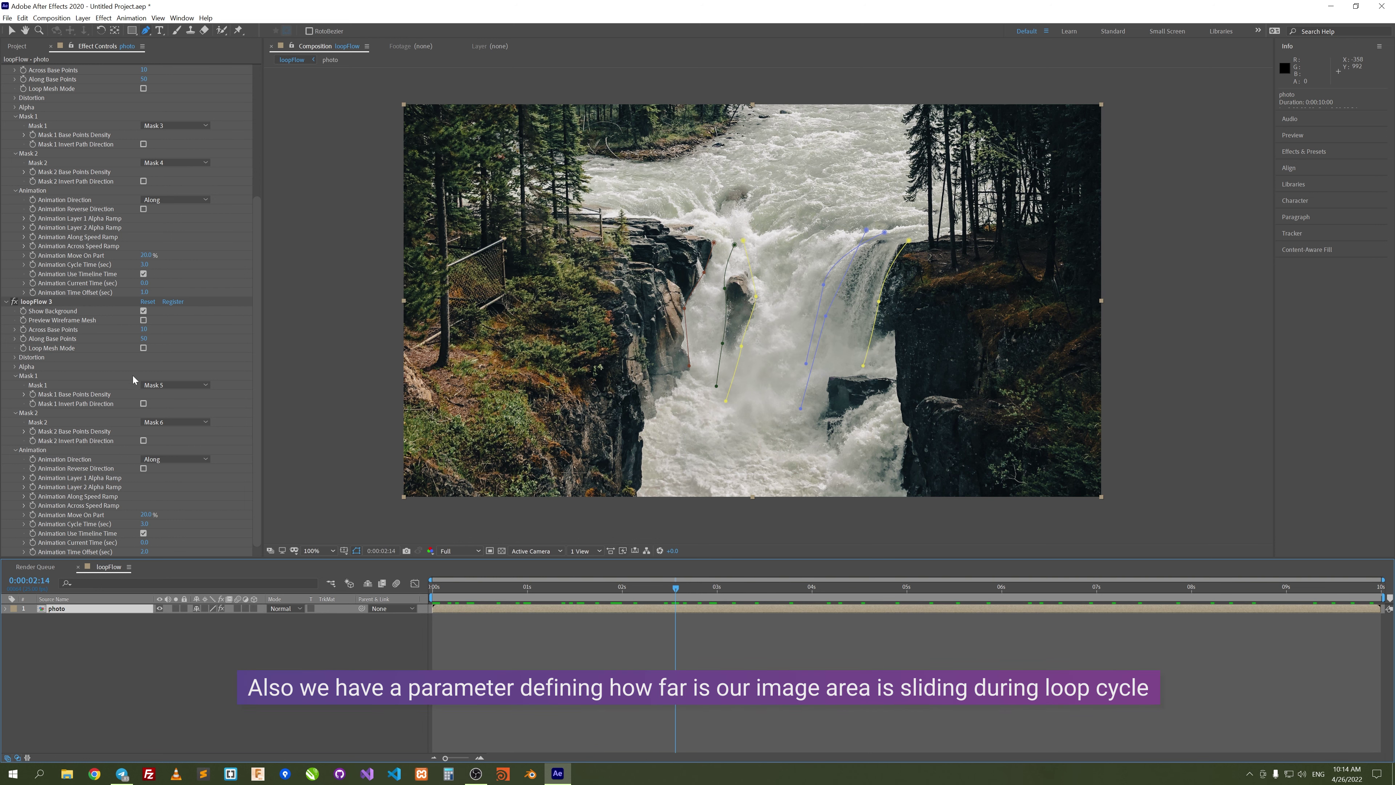
Reveal the first loopFlow's Animation settings and collapse loopFlow 2 and loopFlow 3
{"action": "scroll", "coordinate": [132, 369], "scroll_direction": "up", "scroll_amount": 4}
{"action": "scroll", "coordinate": [119, 347], "scroll_direction": "up", "scroll_amount": 1}
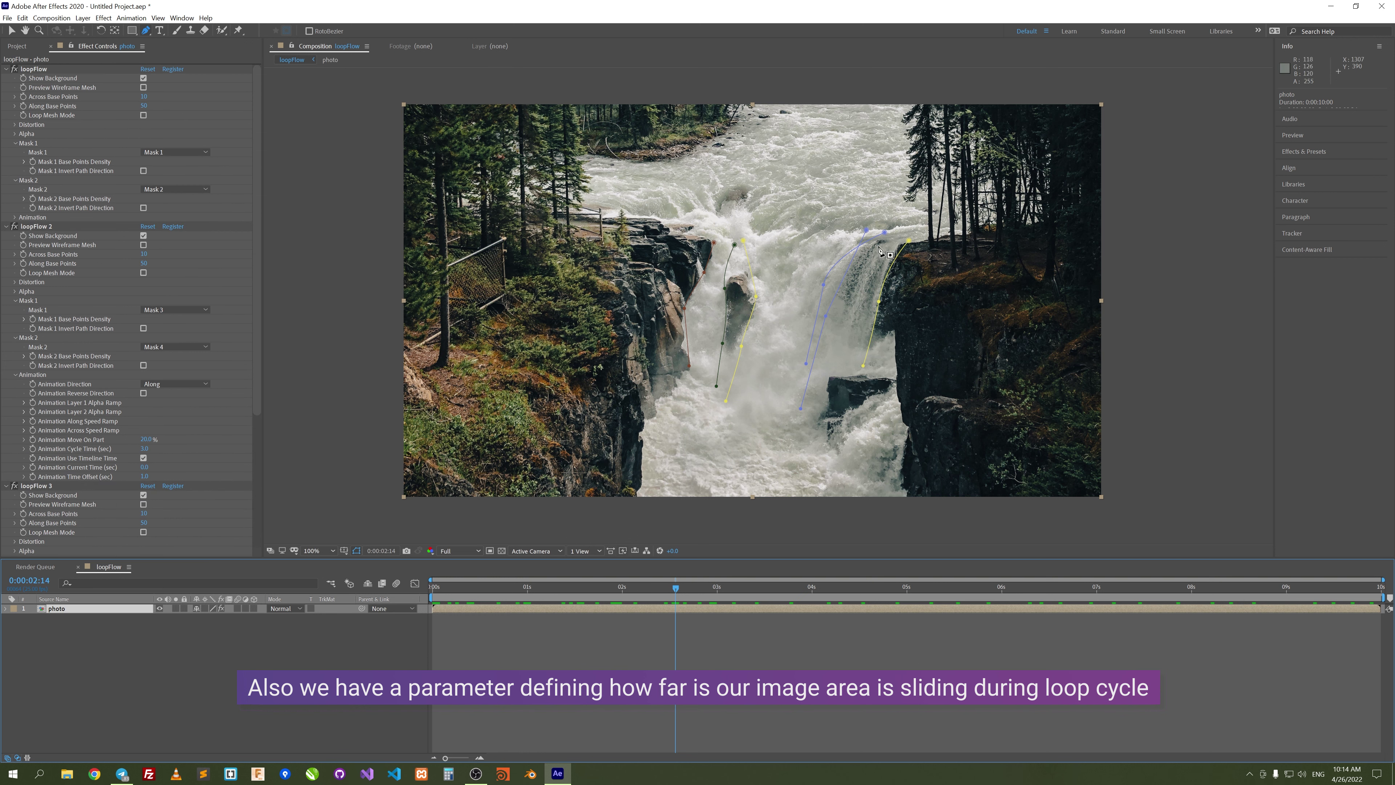
{"action": "left_click", "coordinate": [14, 217]}
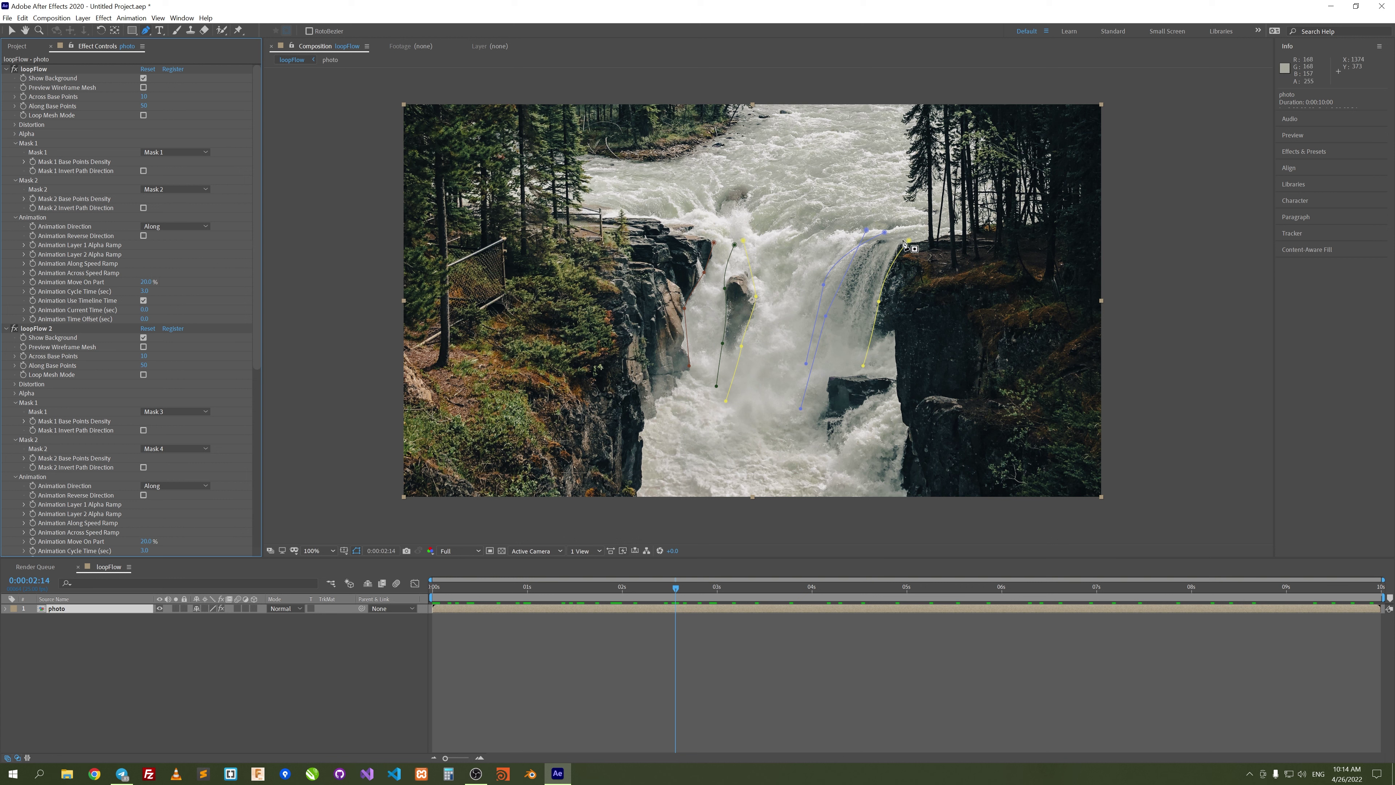
{"action": "key", "text": "v"}
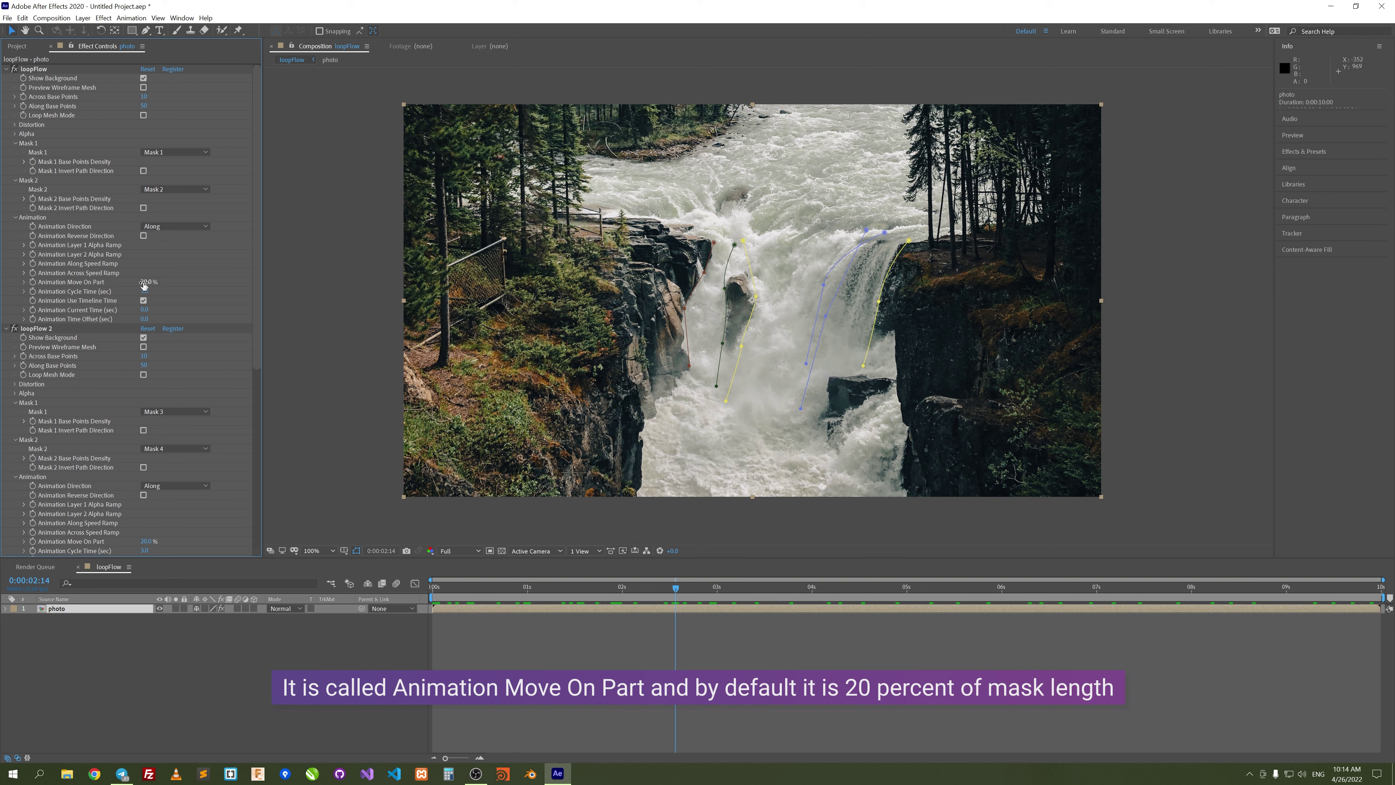
{"action": "left_click", "coordinate": [582, 590]}
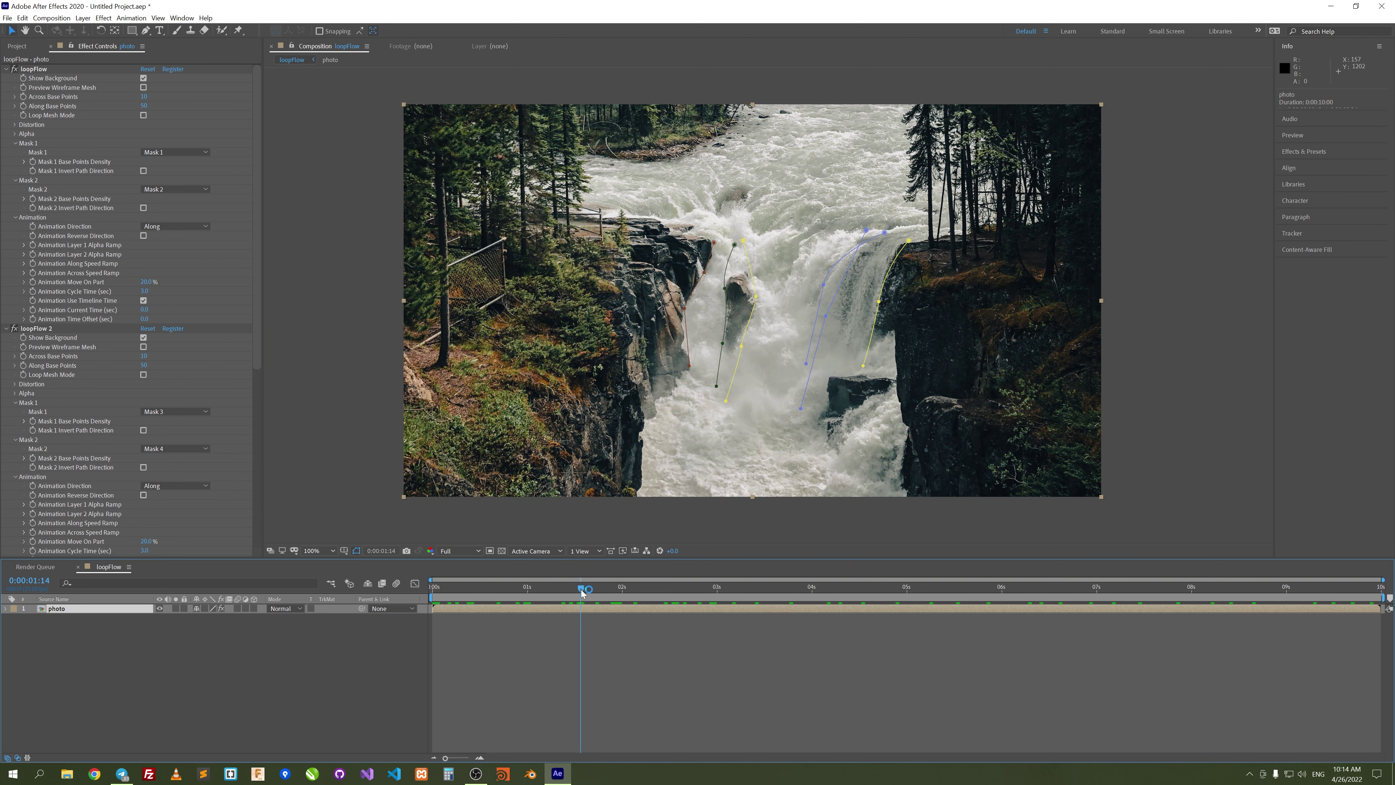
{"action": "left_click", "coordinate": [8, 329]}
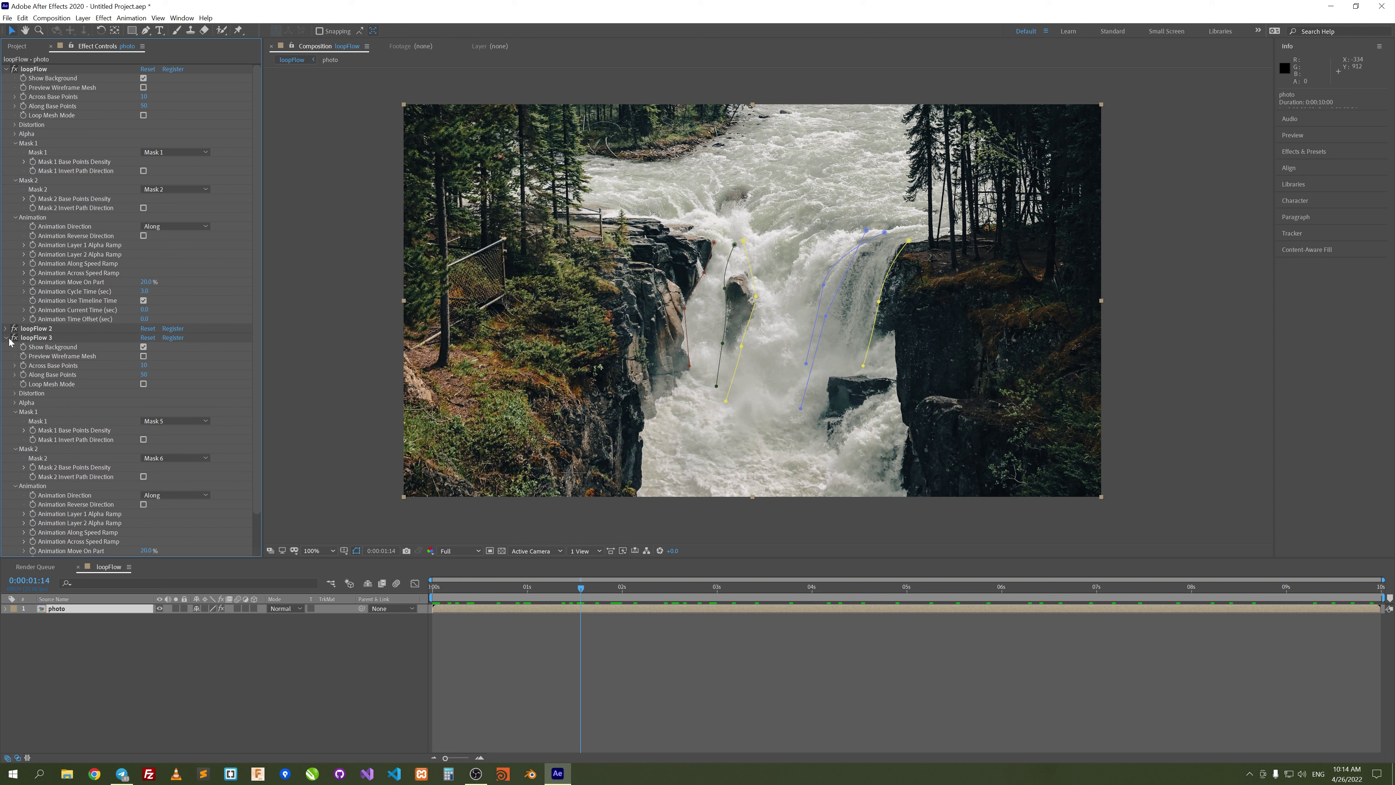
{"action": "left_click", "coordinate": [7, 338]}
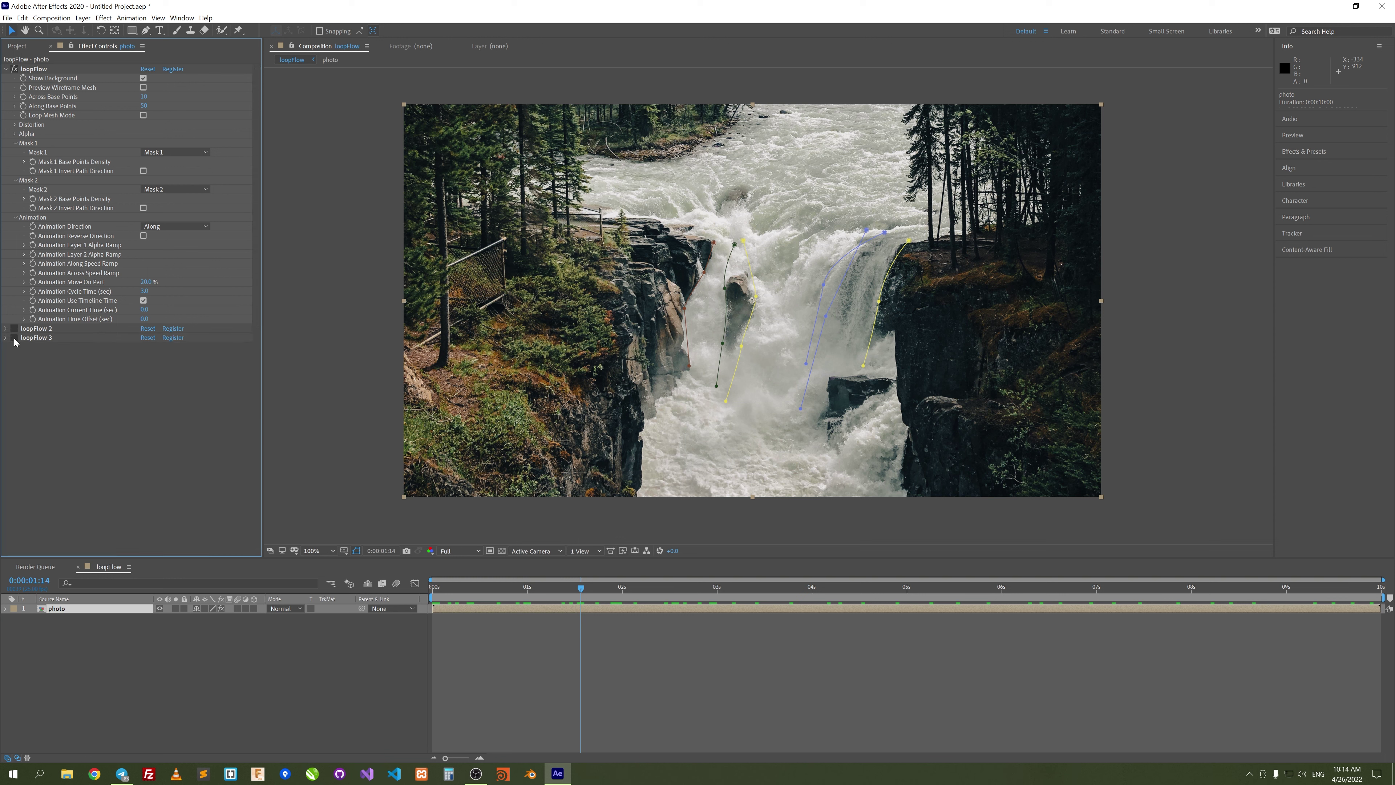
Set the first loopFlow's Animation Move On Part to 42% and preview the slide
{"action": "left_click", "coordinate": [579, 586]}
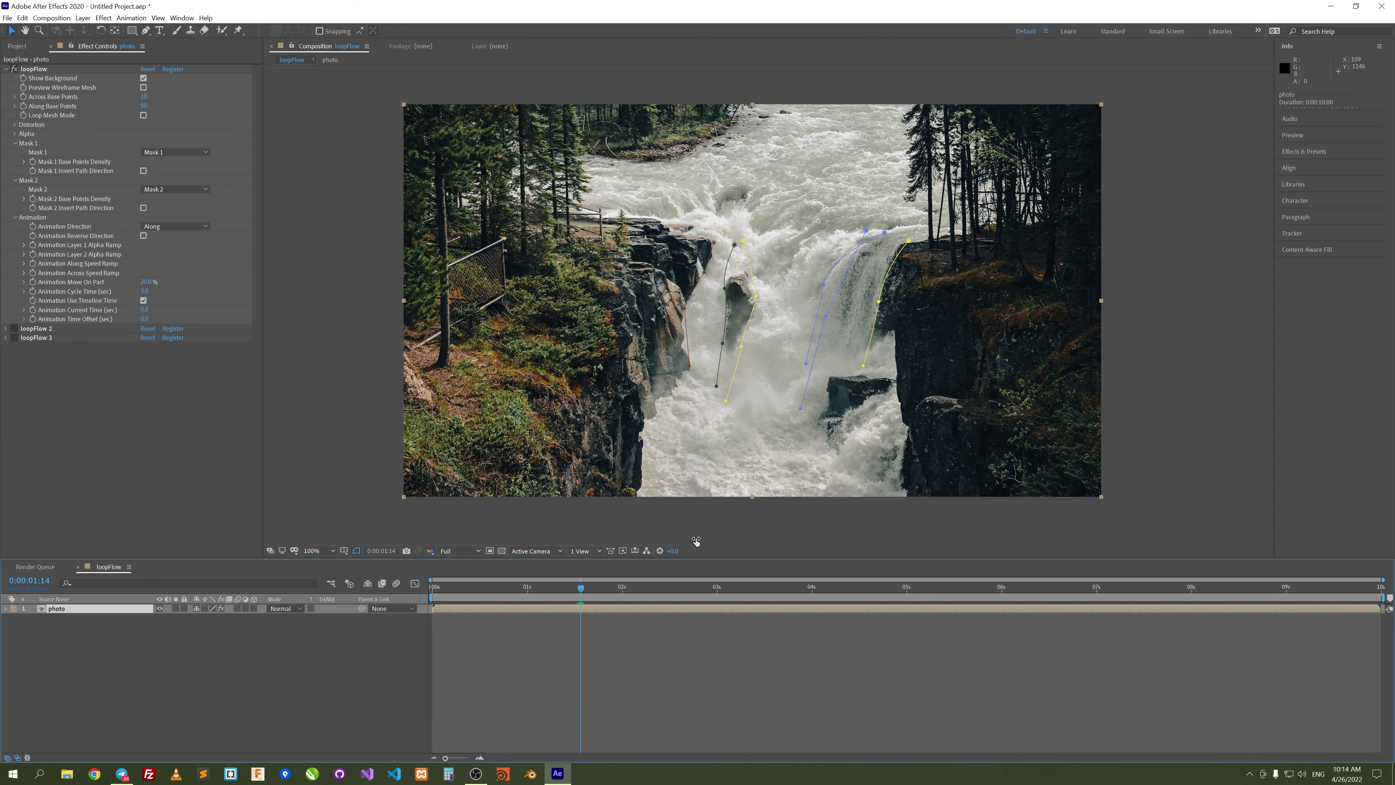
{"action": "left_click_drag", "start_coordinate": [150, 284], "coordinate": [123, 286]}
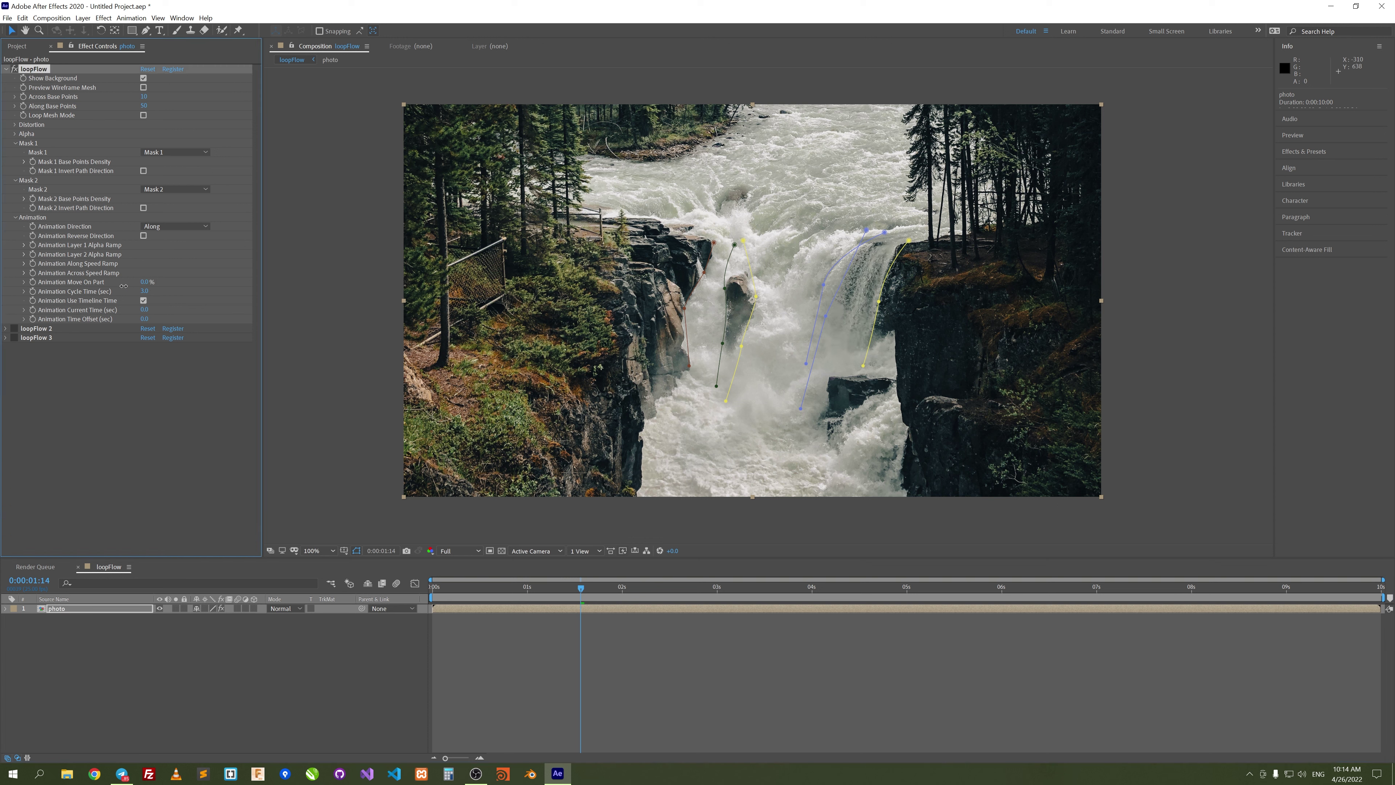
{"action": "left_click", "coordinate": [592, 586]}
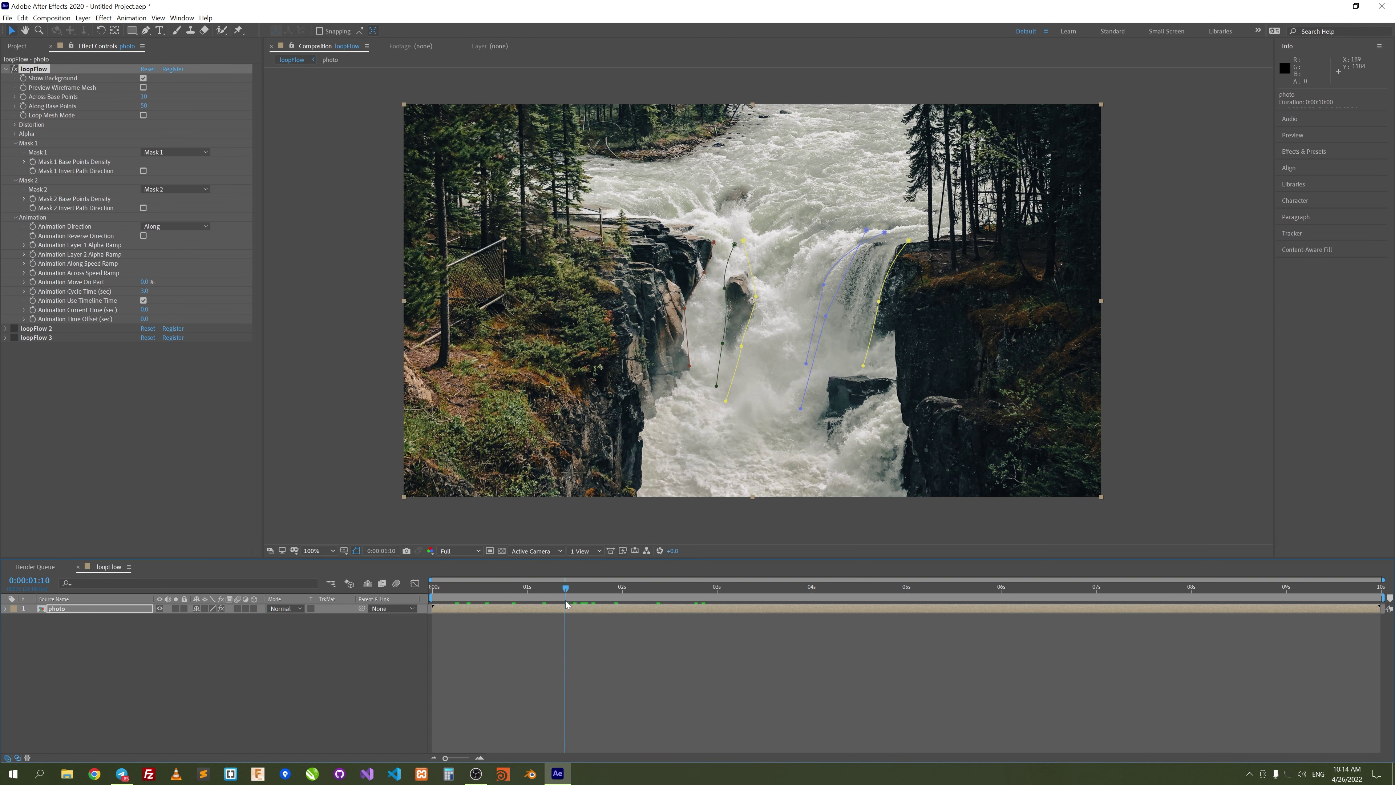
{"action": "left_click_drag", "start_coordinate": [144, 283], "coordinate": [154, 282]}
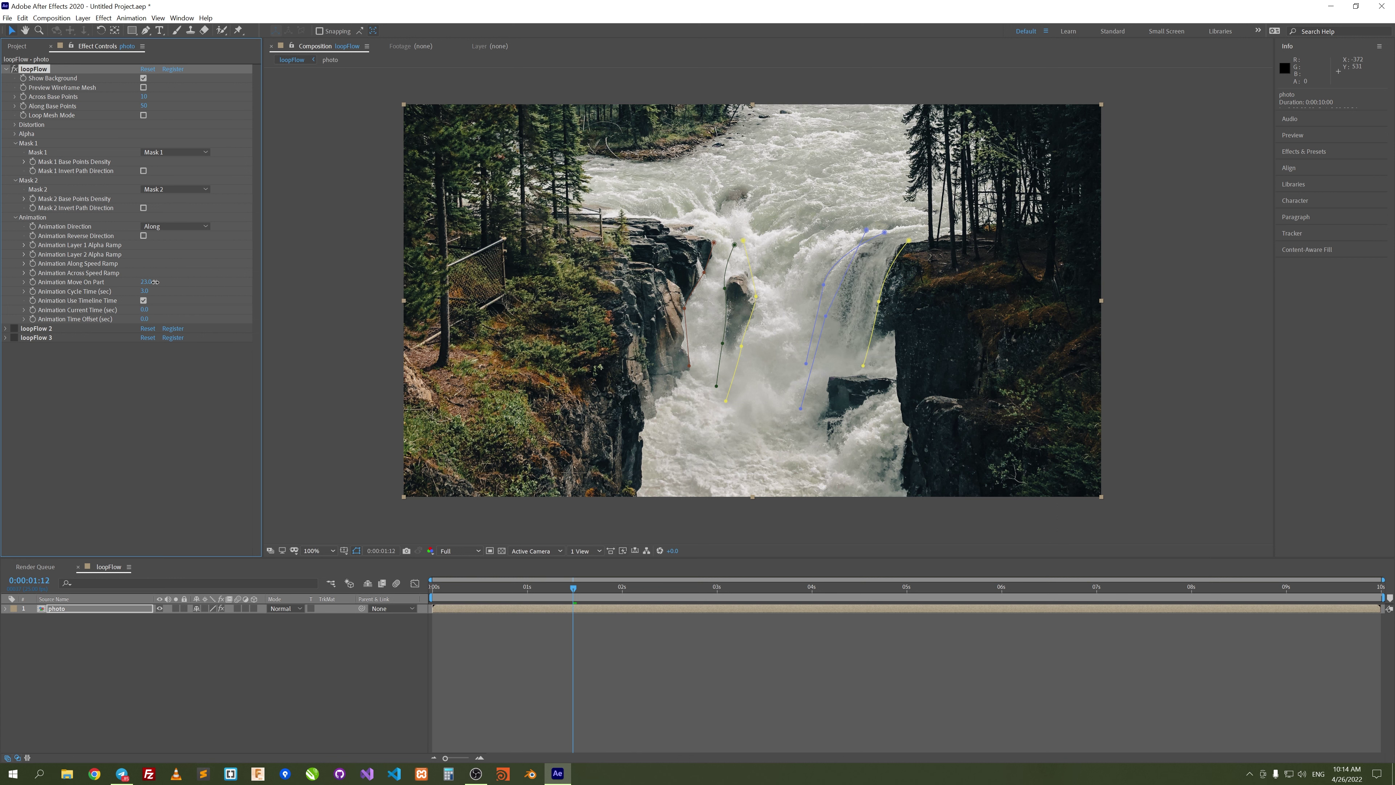
{"action": "left_click_drag", "start_coordinate": [574, 586], "coordinate": [789, 594]}
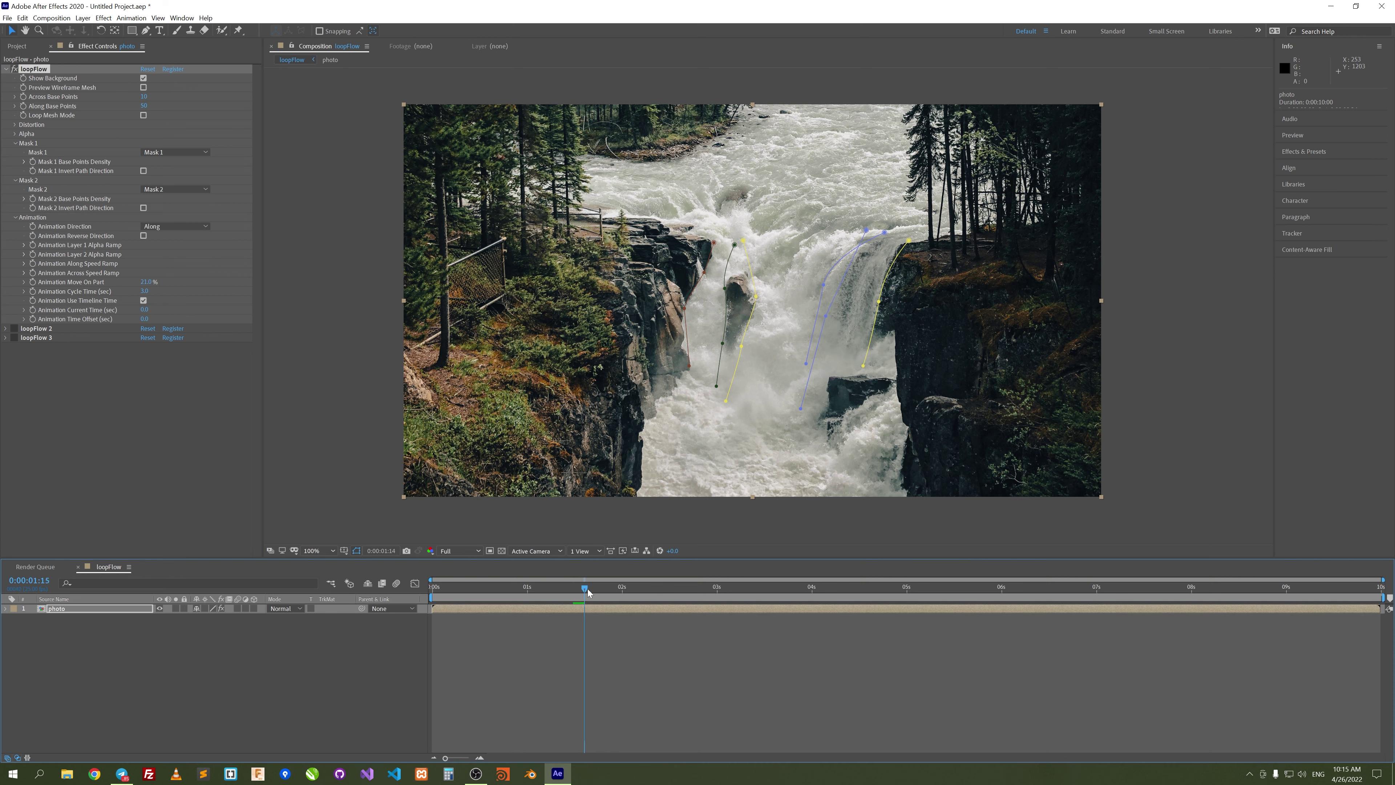
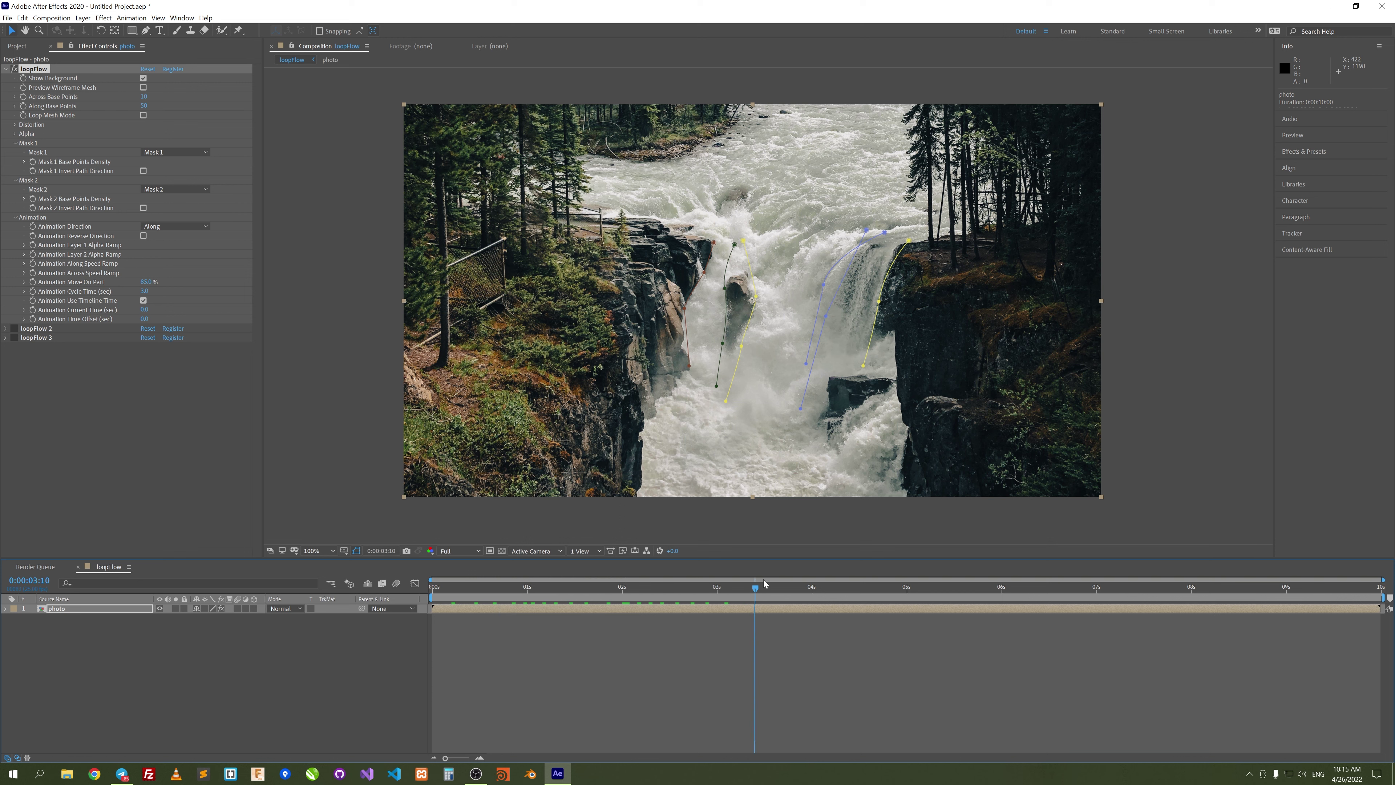
Set loopFlow's Animation Move On Part to 20% and play the waterfall preview
{"action": "left_click", "coordinate": [148, 282]}
{"action": "type", "text": "20"}
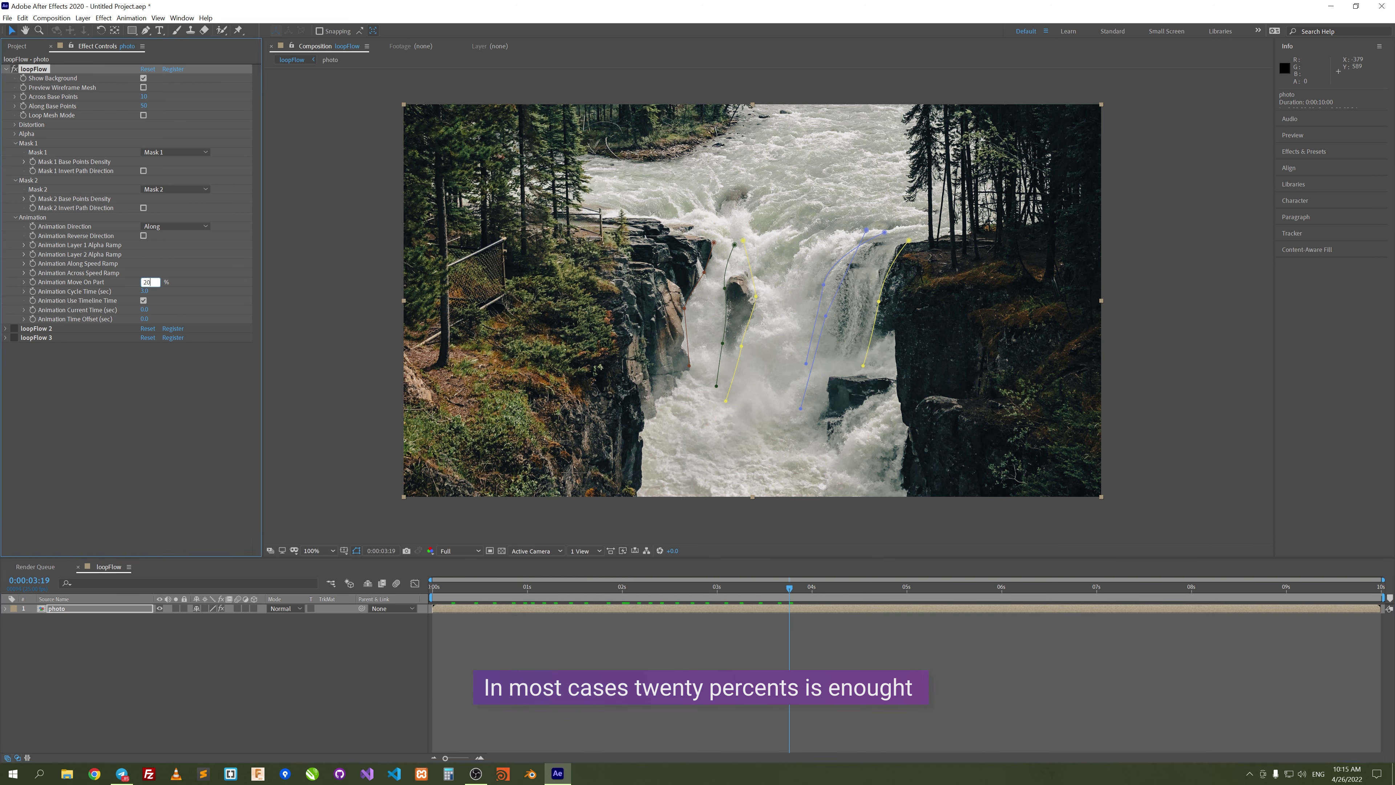
{"action": "key", "text": "Return"}
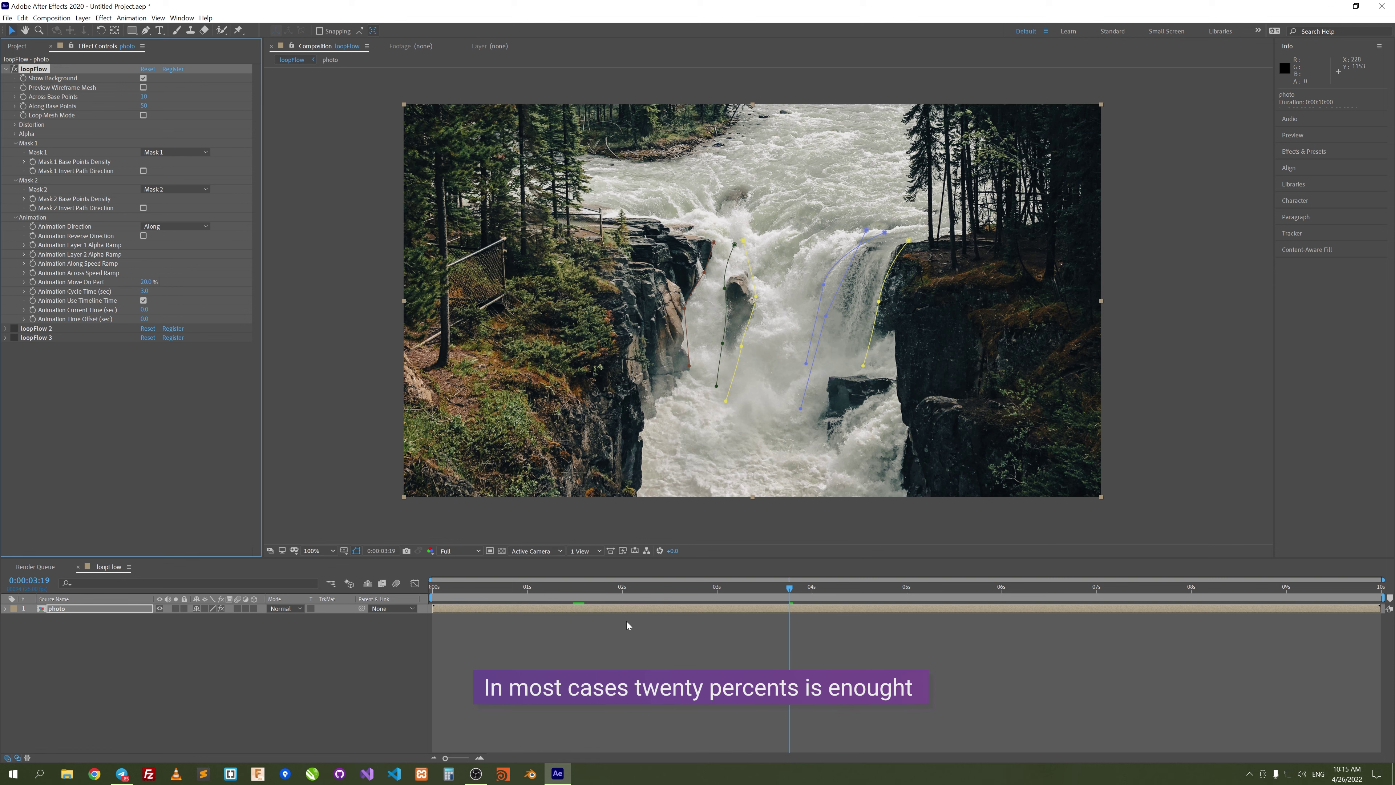
{"action": "left_click", "coordinate": [518, 584]}
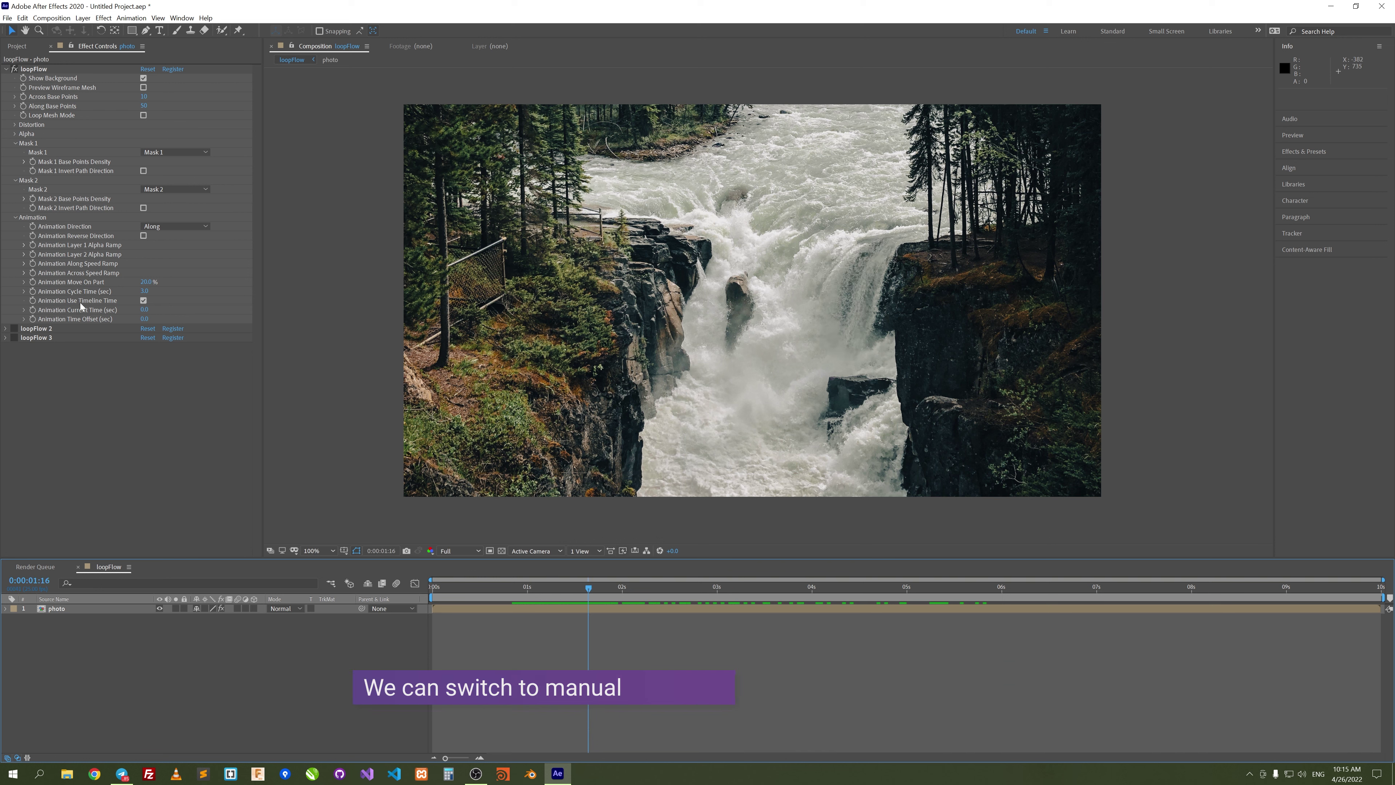
Turn off loopFlow's Use Timeline Time and test Animation Current Time manually during playback
{"action": "left_click", "coordinate": [144, 300]}
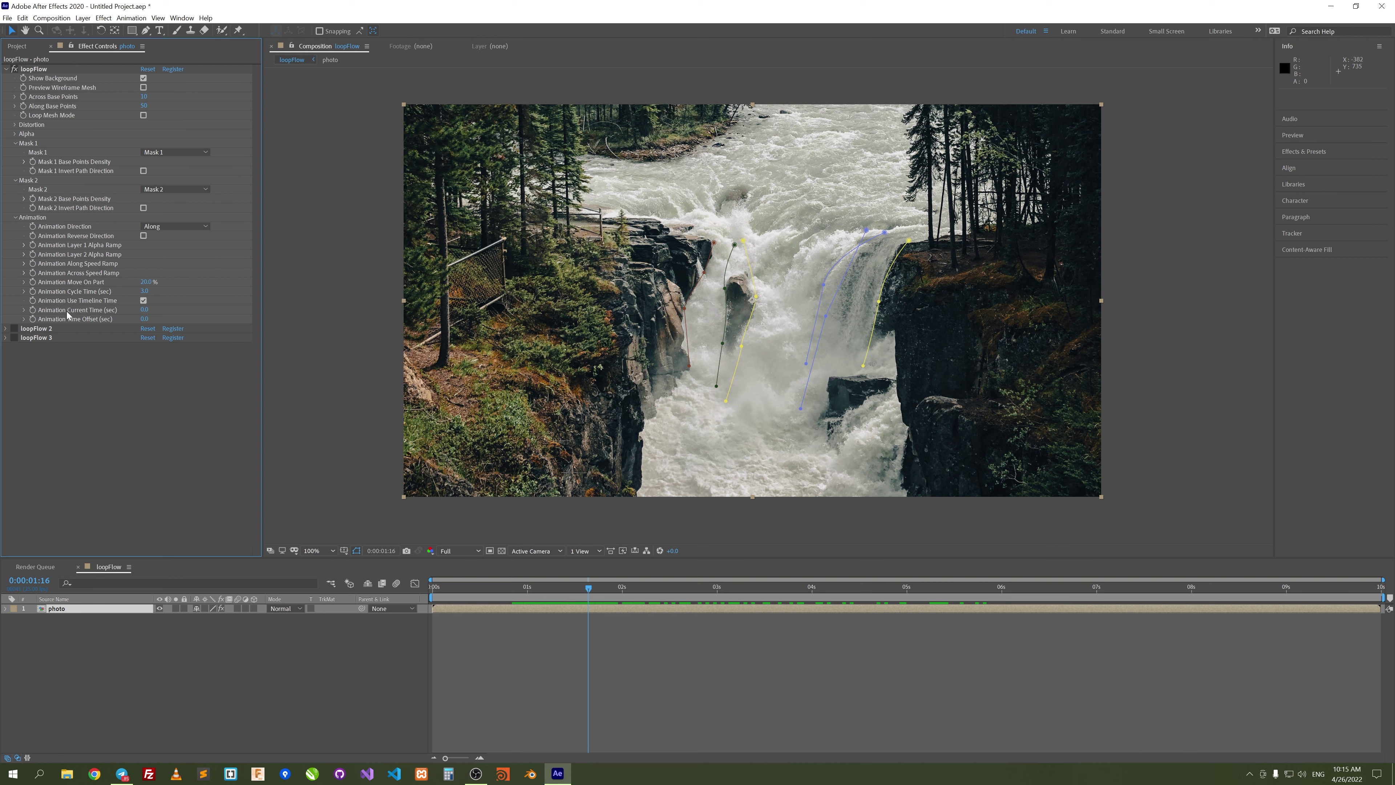
{"action": "left_click", "coordinate": [143, 300]}
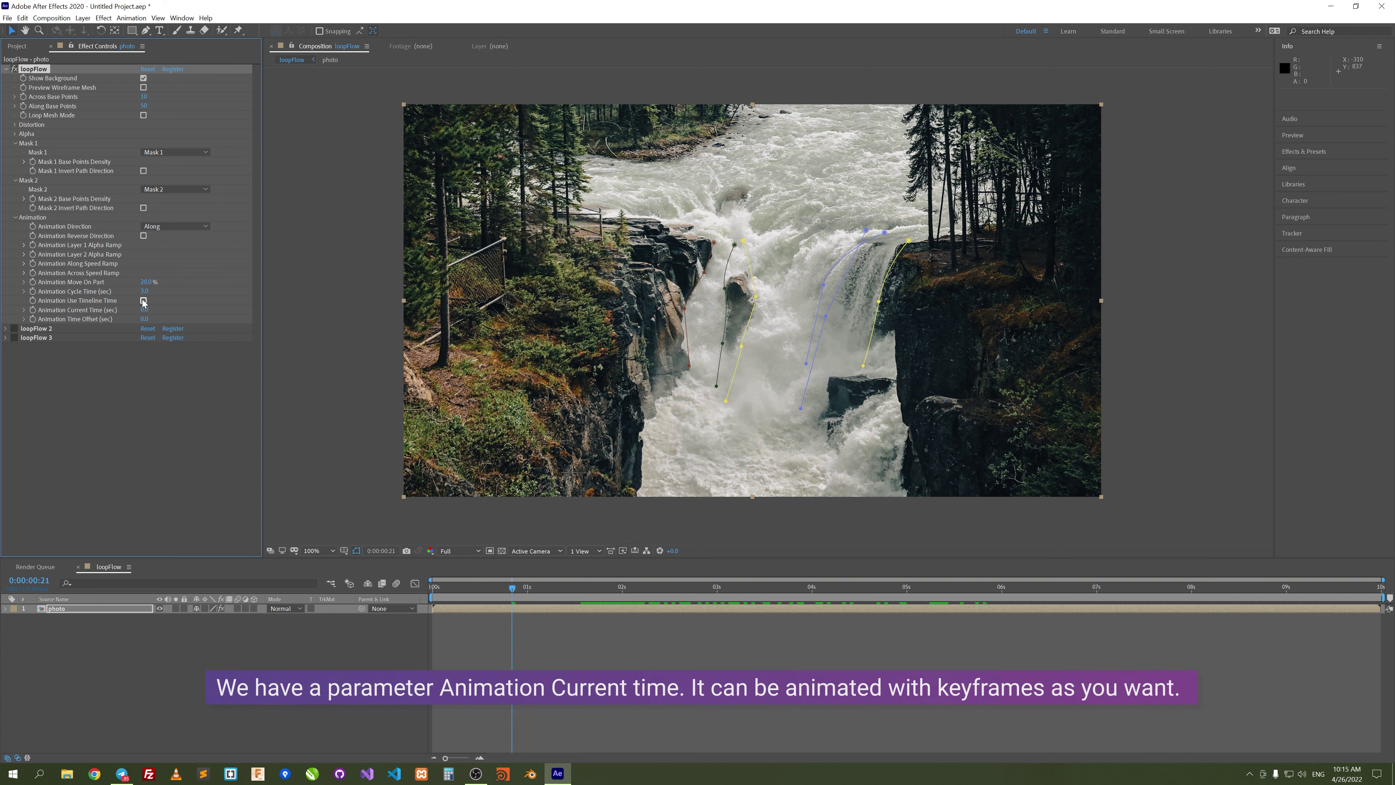
{"action": "key", "text": "space"}
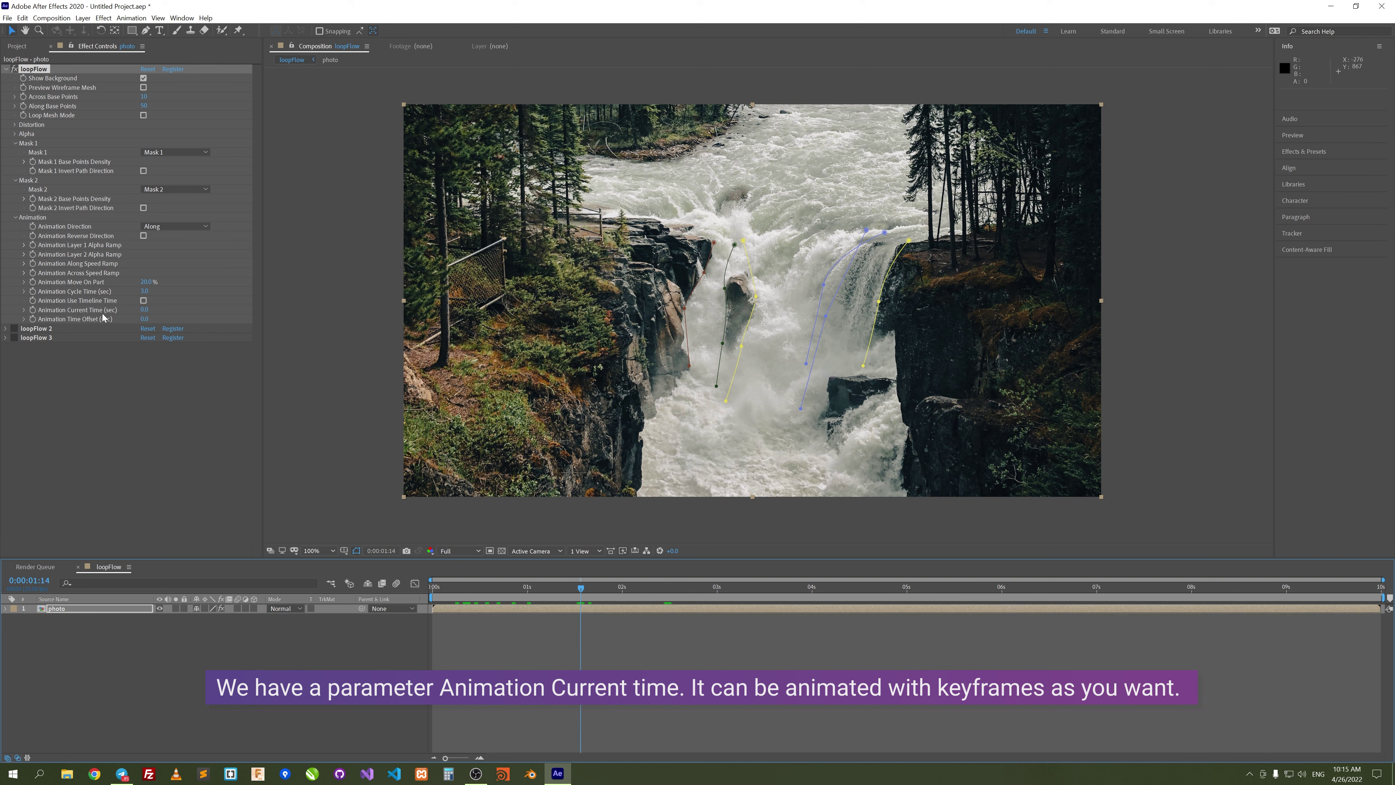
{"action": "left_click_drag", "start_coordinate": [145, 311], "coordinate": [146, 310]}
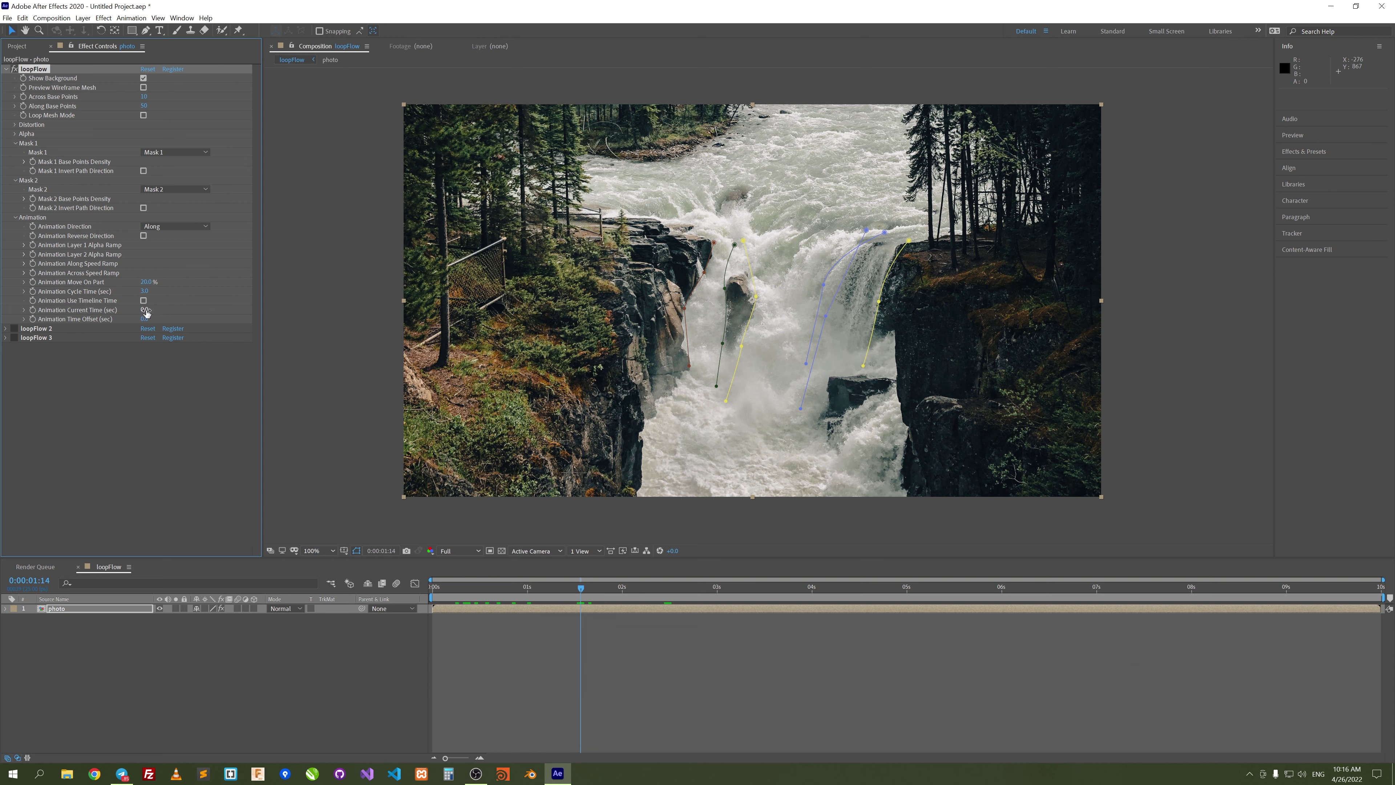
Enable keyframing for Animation Current Time at the 1-second mark, then return to the composition start
{"action": "left_click", "coordinate": [527, 588]}
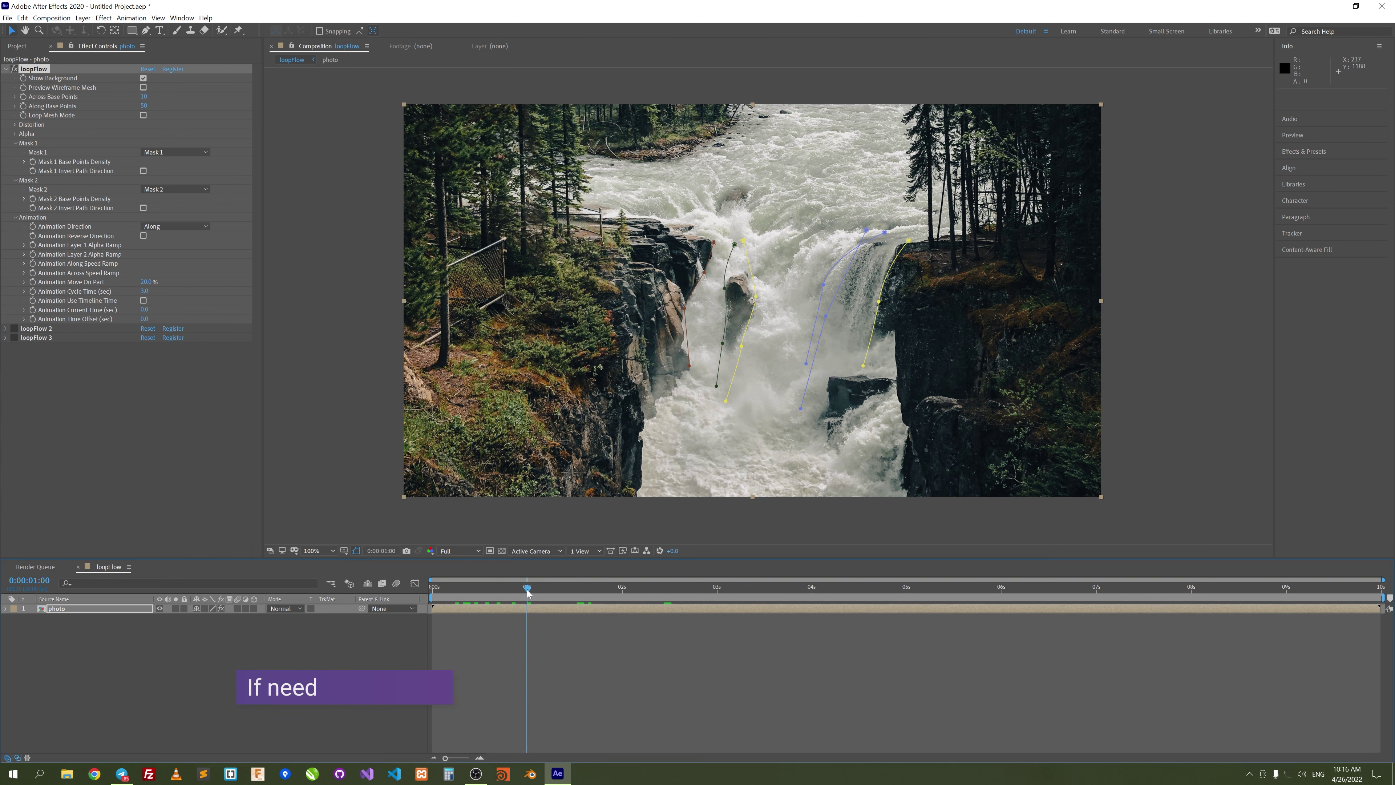
{"action": "left_click", "coordinate": [32, 310]}
{"action": "key", "text": "Home"}
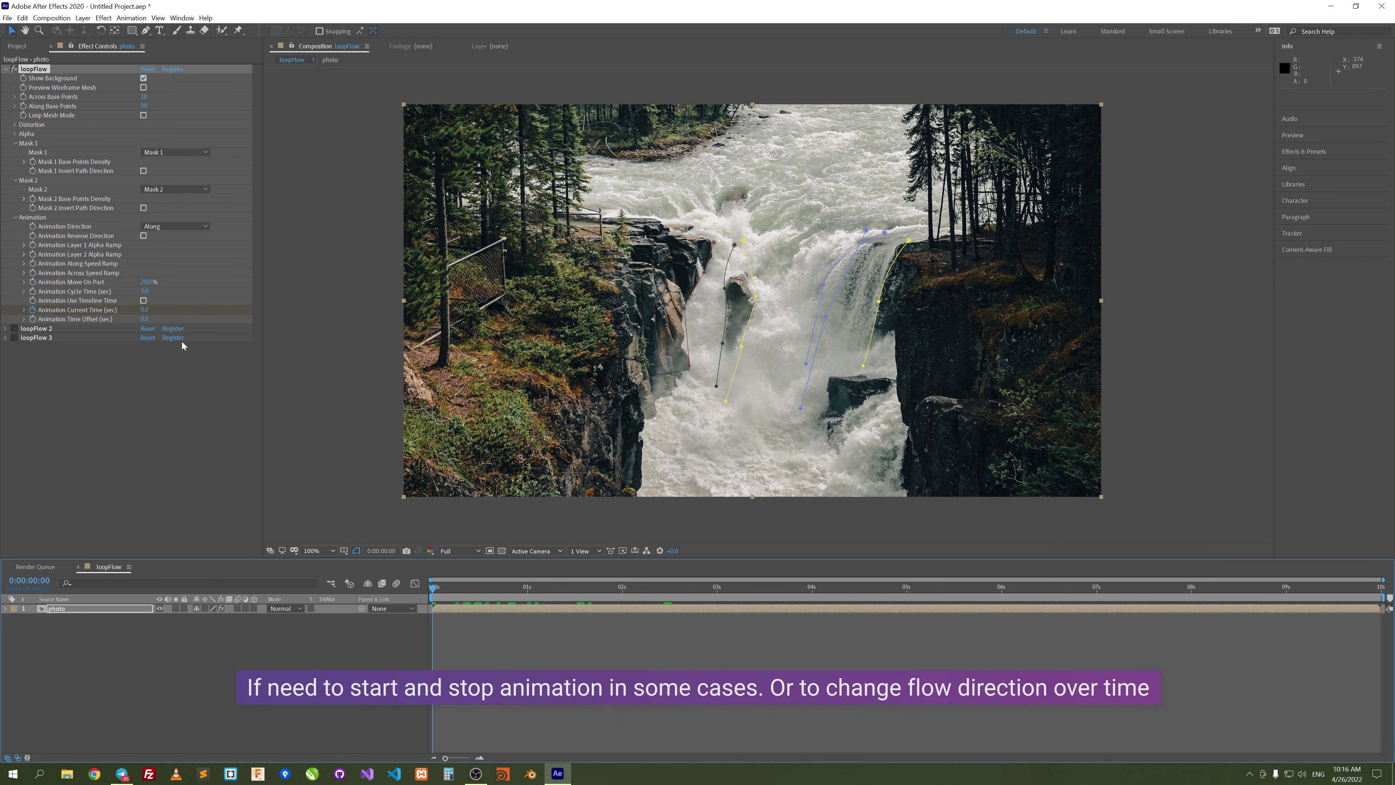
Reveal the Animation Current Time keyframes, set 0.0 at 1 second, and shift the keyframe to 2 seconds
{"action": "key", "text": "u"}
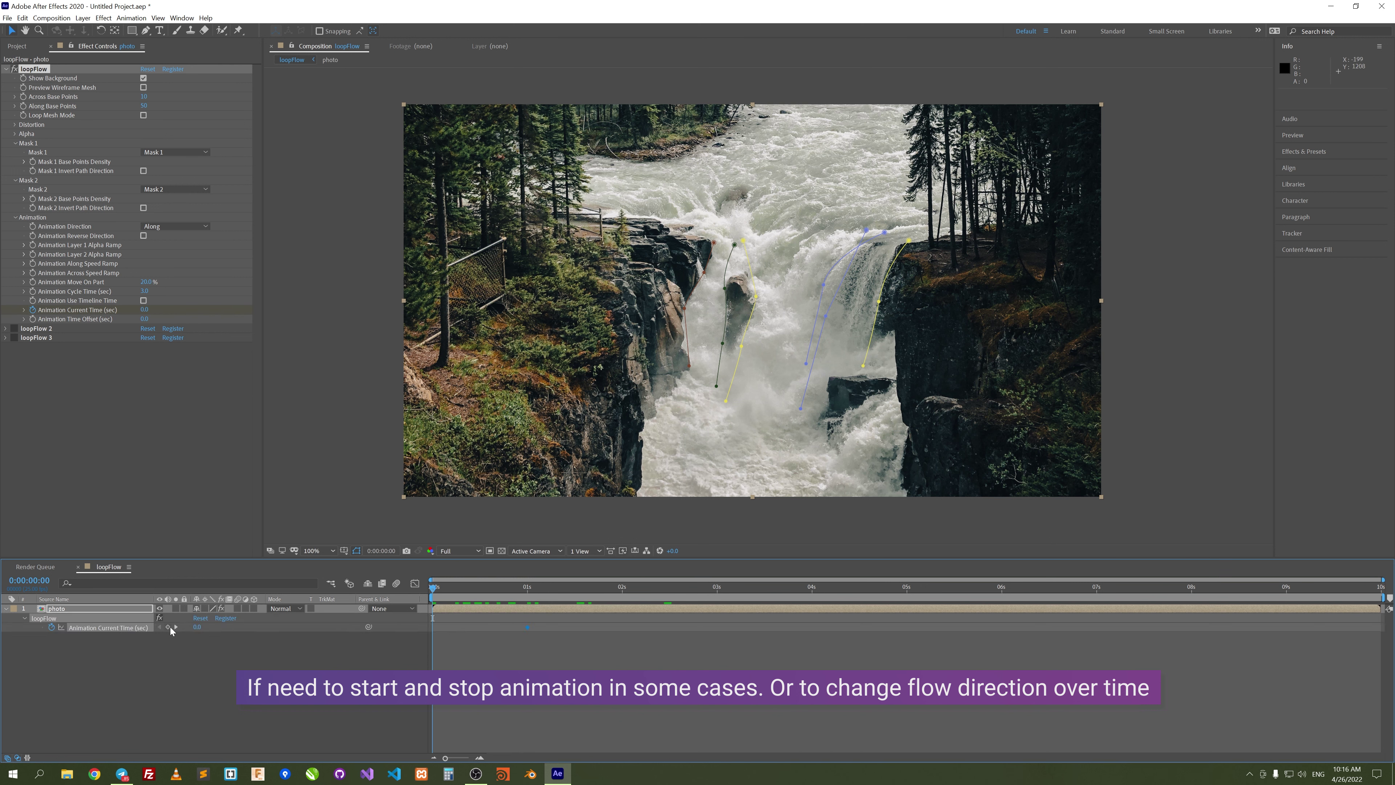
{"action": "left_click", "coordinate": [175, 627]}
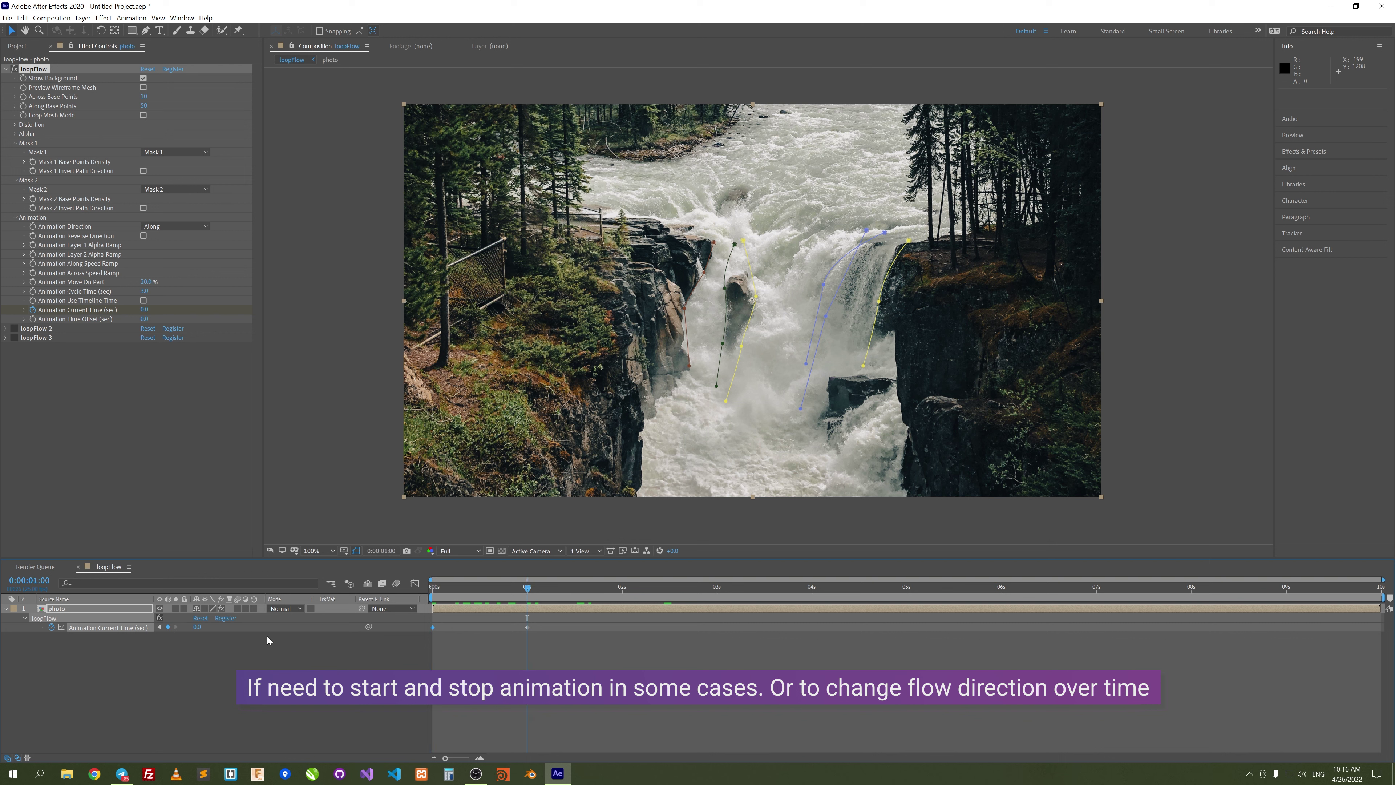
{"action": "left_click", "coordinate": [198, 628]}
{"action": "key", "text": "Return"}
{"action": "mouse_move", "coordinate": [434, 627]}
{"action": "left_mouse_down"}
{"action": "mouse_move", "coordinate": [527, 627]}
{"action": "mouse_move", "coordinate": [629, 589]}
{"action": "left_mouse_up"}
{"action": "left_click", "coordinate": [528, 643]}
Add a 0.0 Animation Current Time keyframe at 3 seconds and review the flow near 1 second
{"action": "mouse_move", "coordinate": [723, 587]}
{"action": "left_mouse_down"}
{"action": "mouse_move", "coordinate": [555, 587]}
{"action": "mouse_move", "coordinate": [717, 587]}
{"action": "left_mouse_up"}
{"action": "left_click", "coordinate": [197, 627]}
{"action": "type", "text": "0"}
{"action": "key", "text": "Return"}
{"action": "key", "text": "space"}
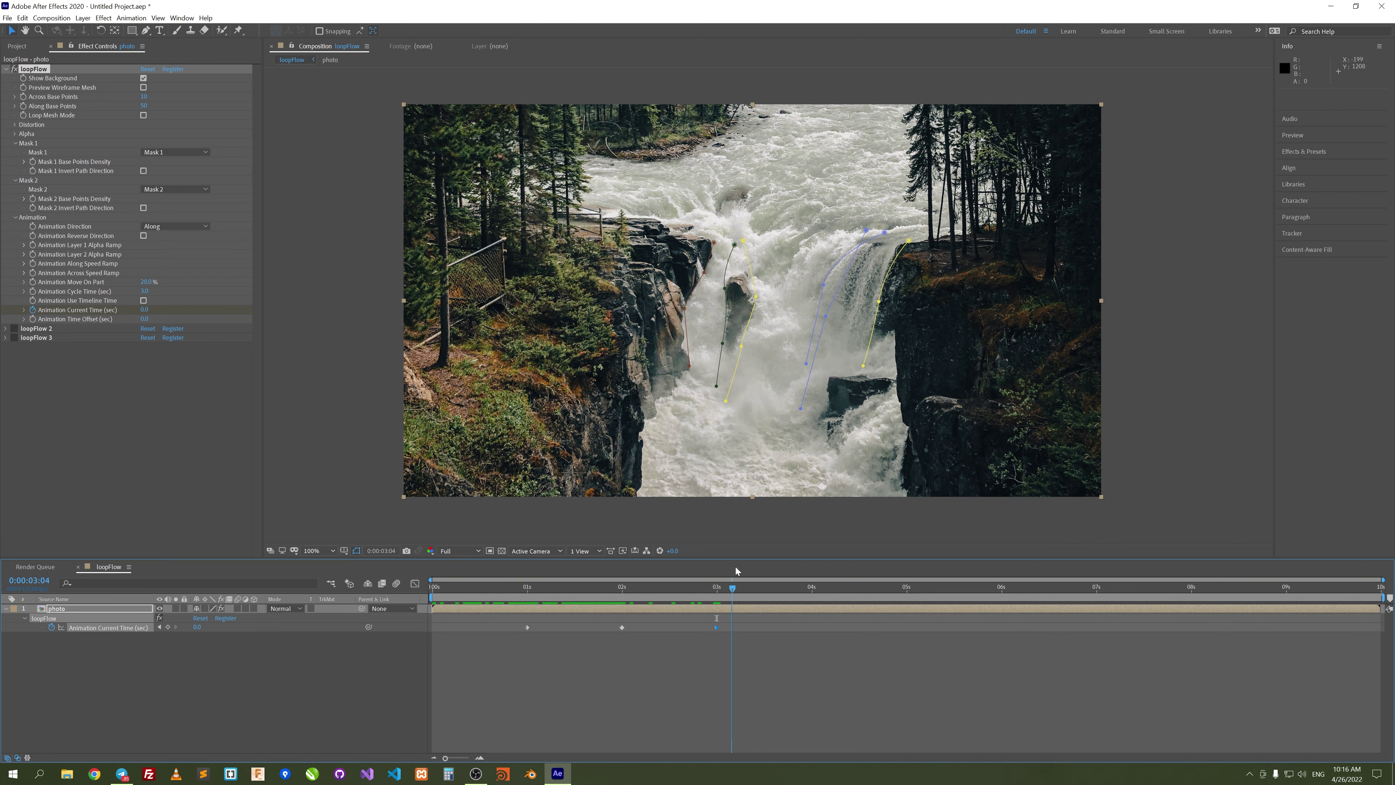
{"action": "left_click", "coordinate": [543, 586]}
{"action": "left_click", "coordinate": [613, 656]}
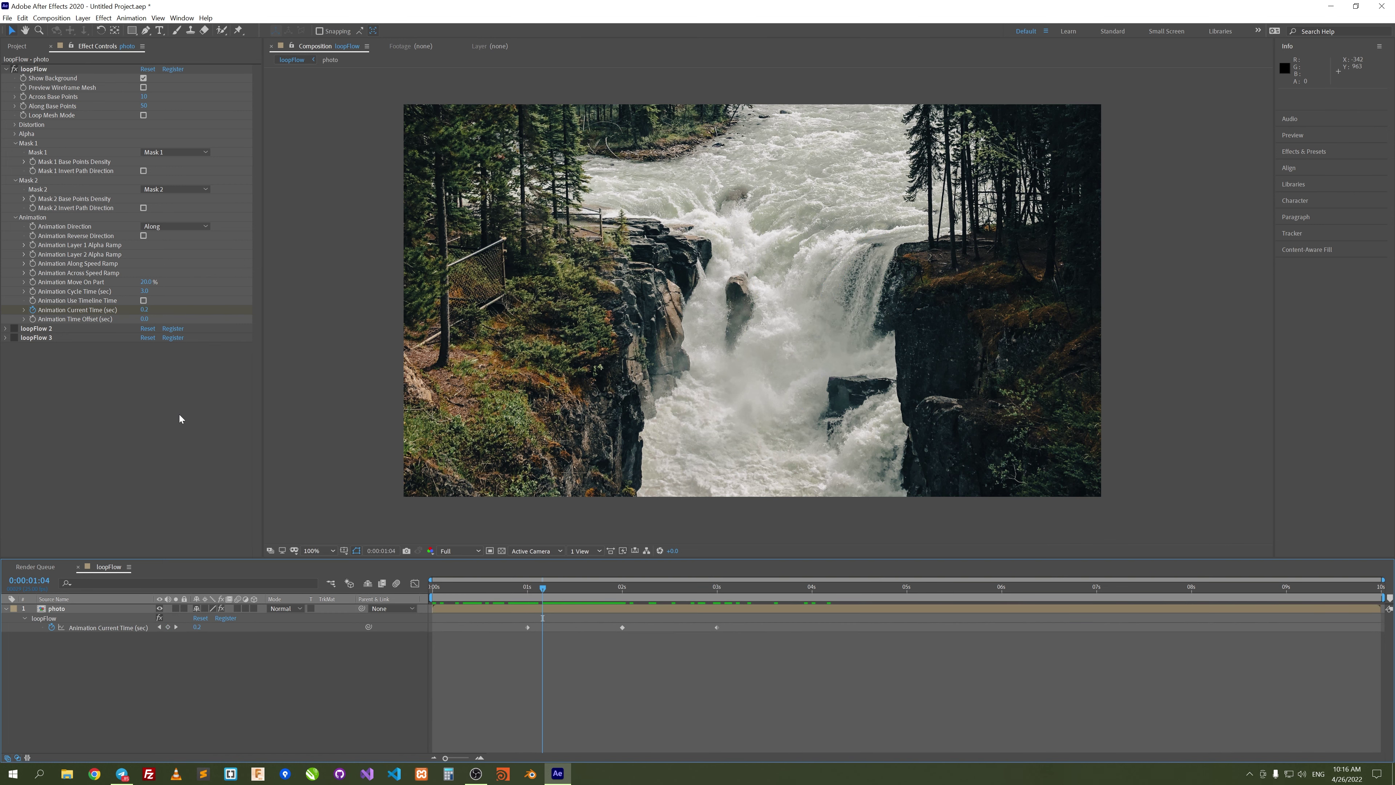